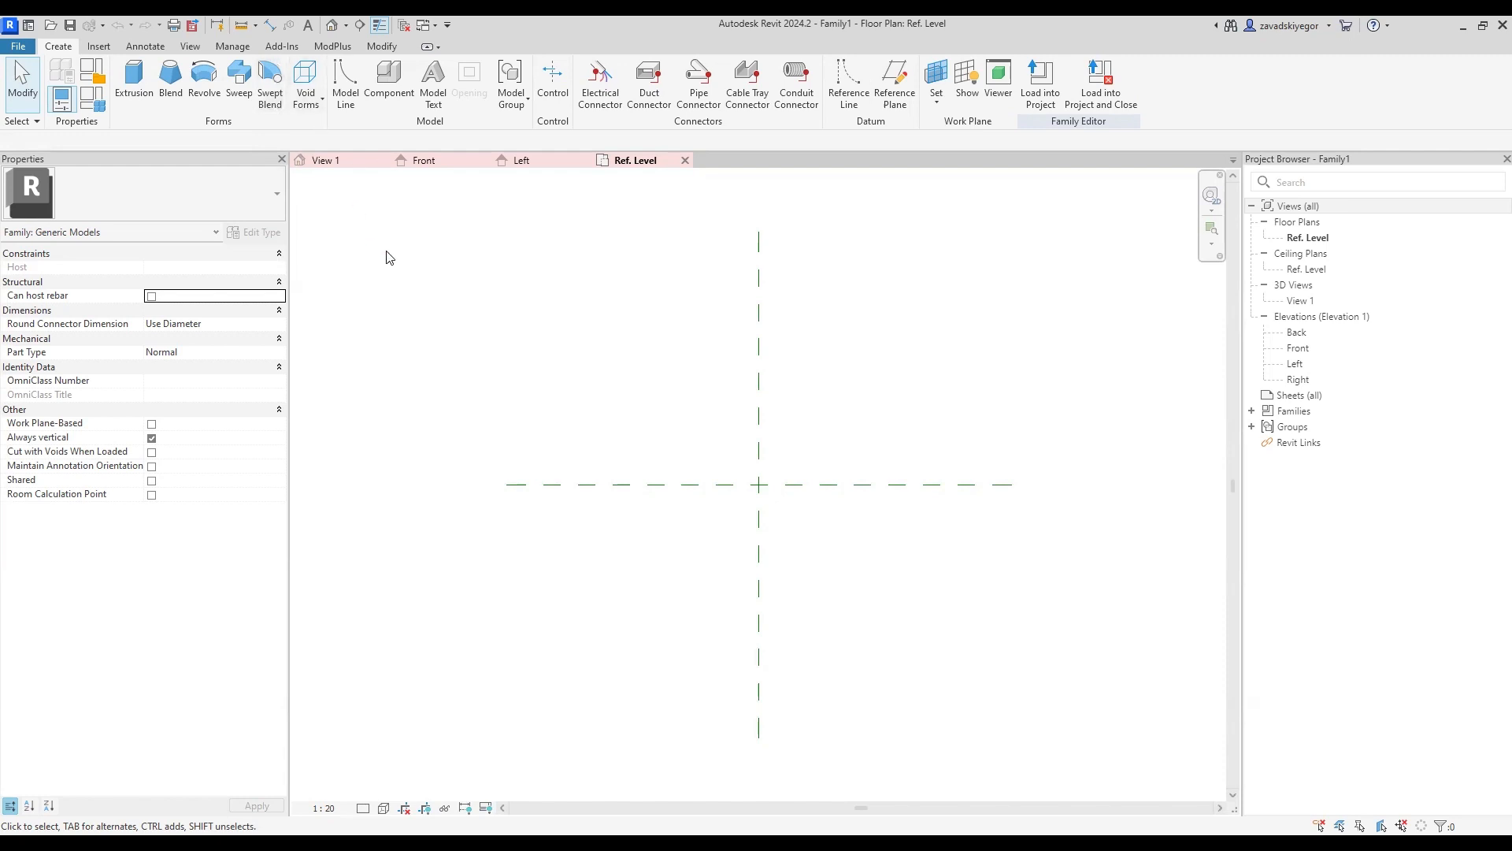
Step: Start a swept blend and sketch its path as a start-end-radius arc with a radius of about 1564, then finish the path
middle_drag(597, 351, 584, 355)
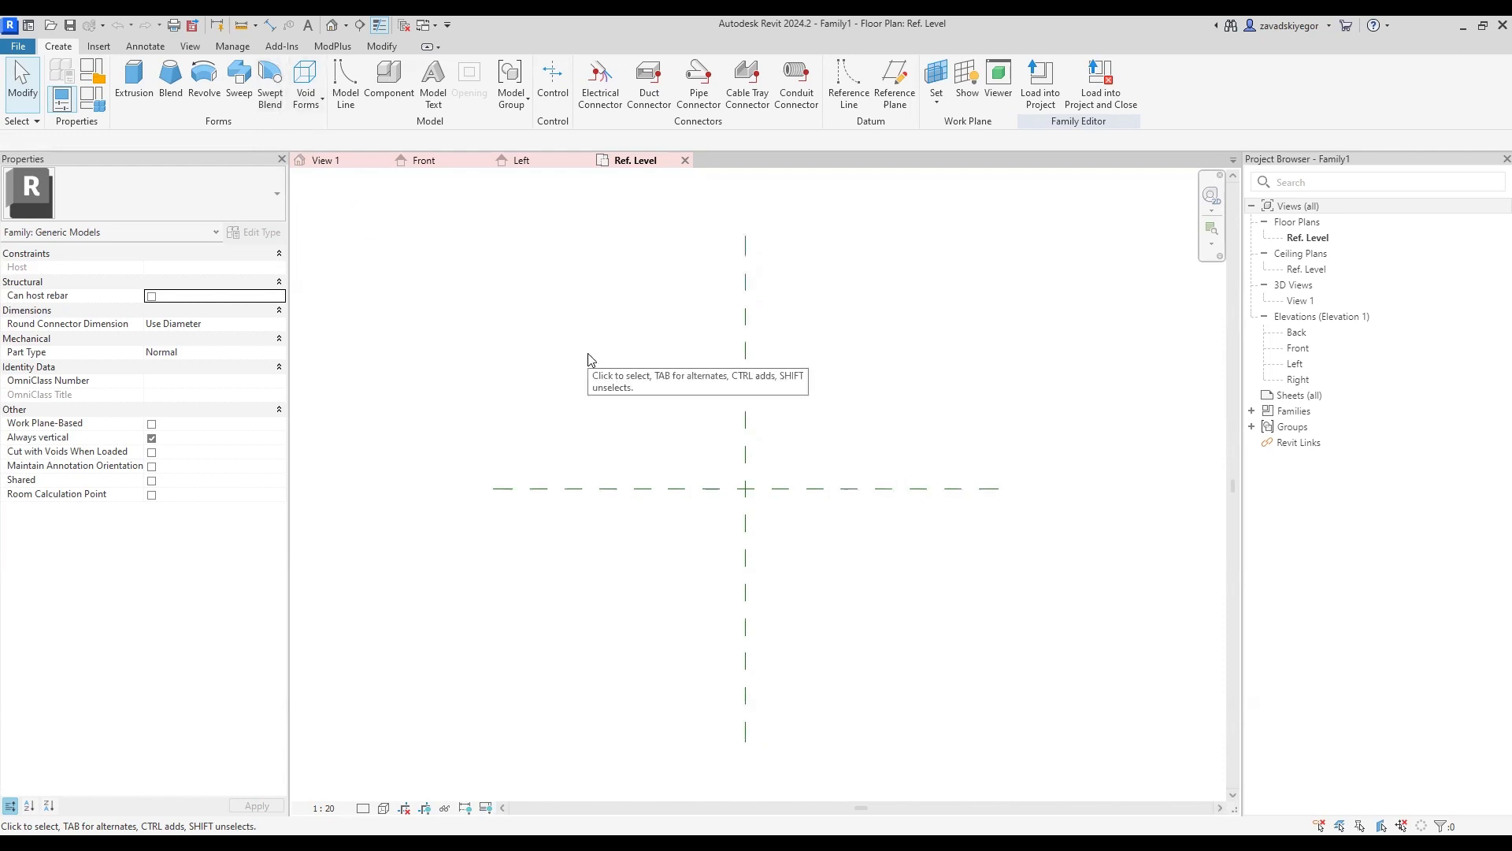
click(268, 94)
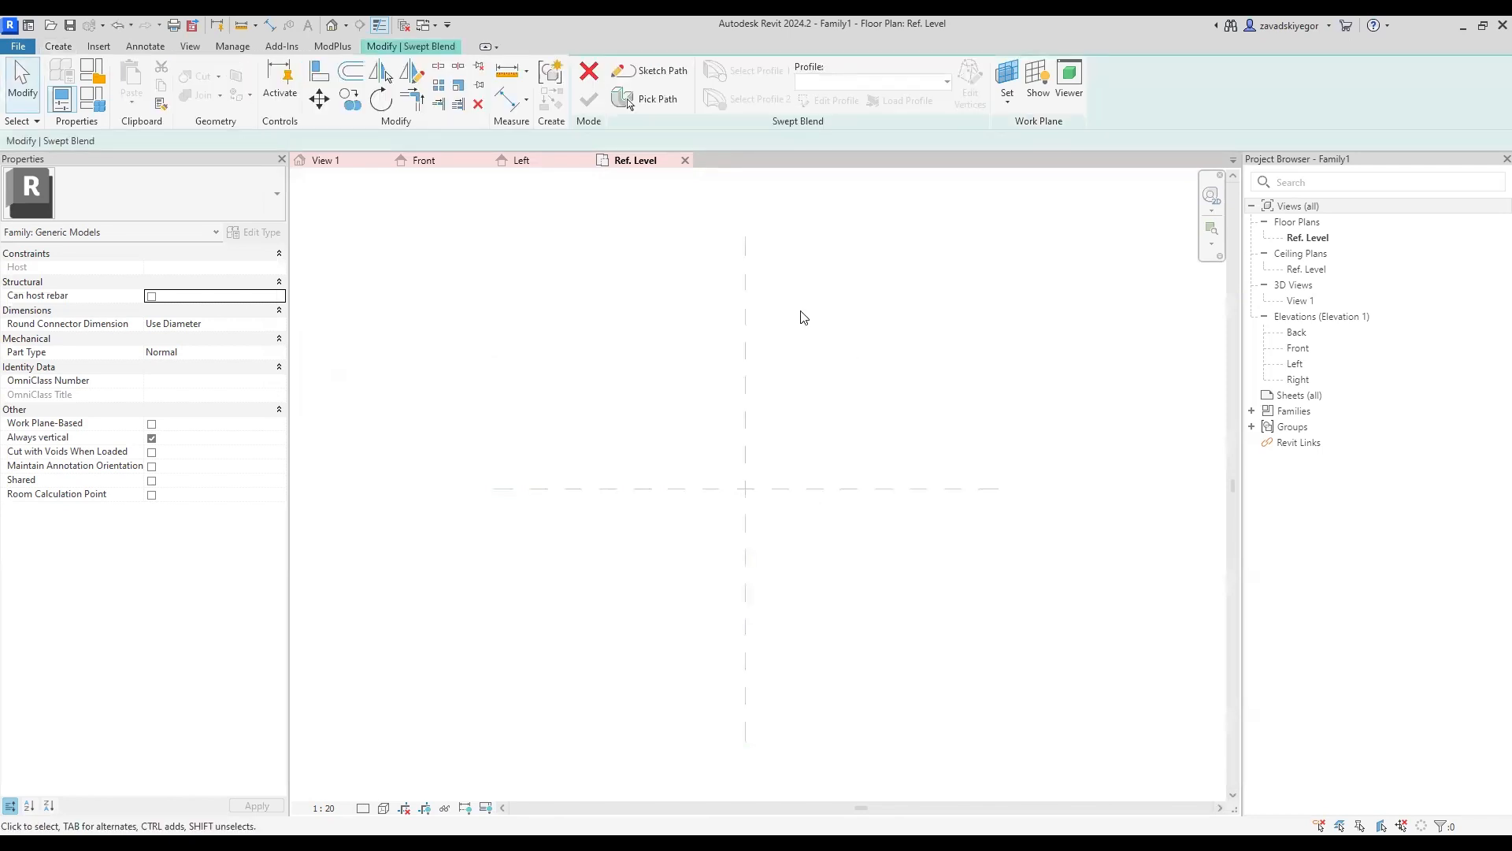
click(671, 79)
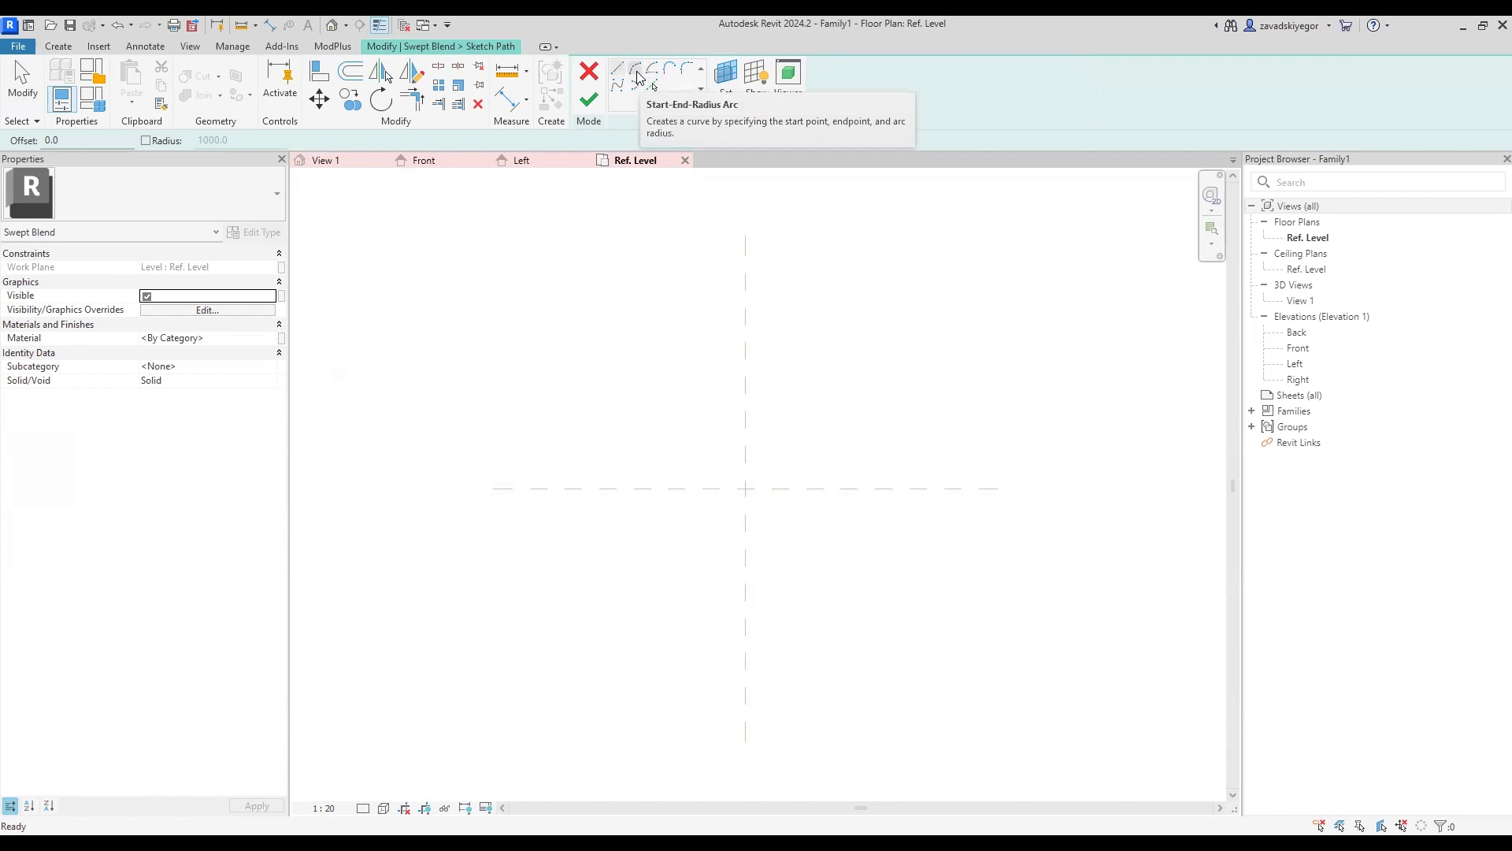
click(637, 72)
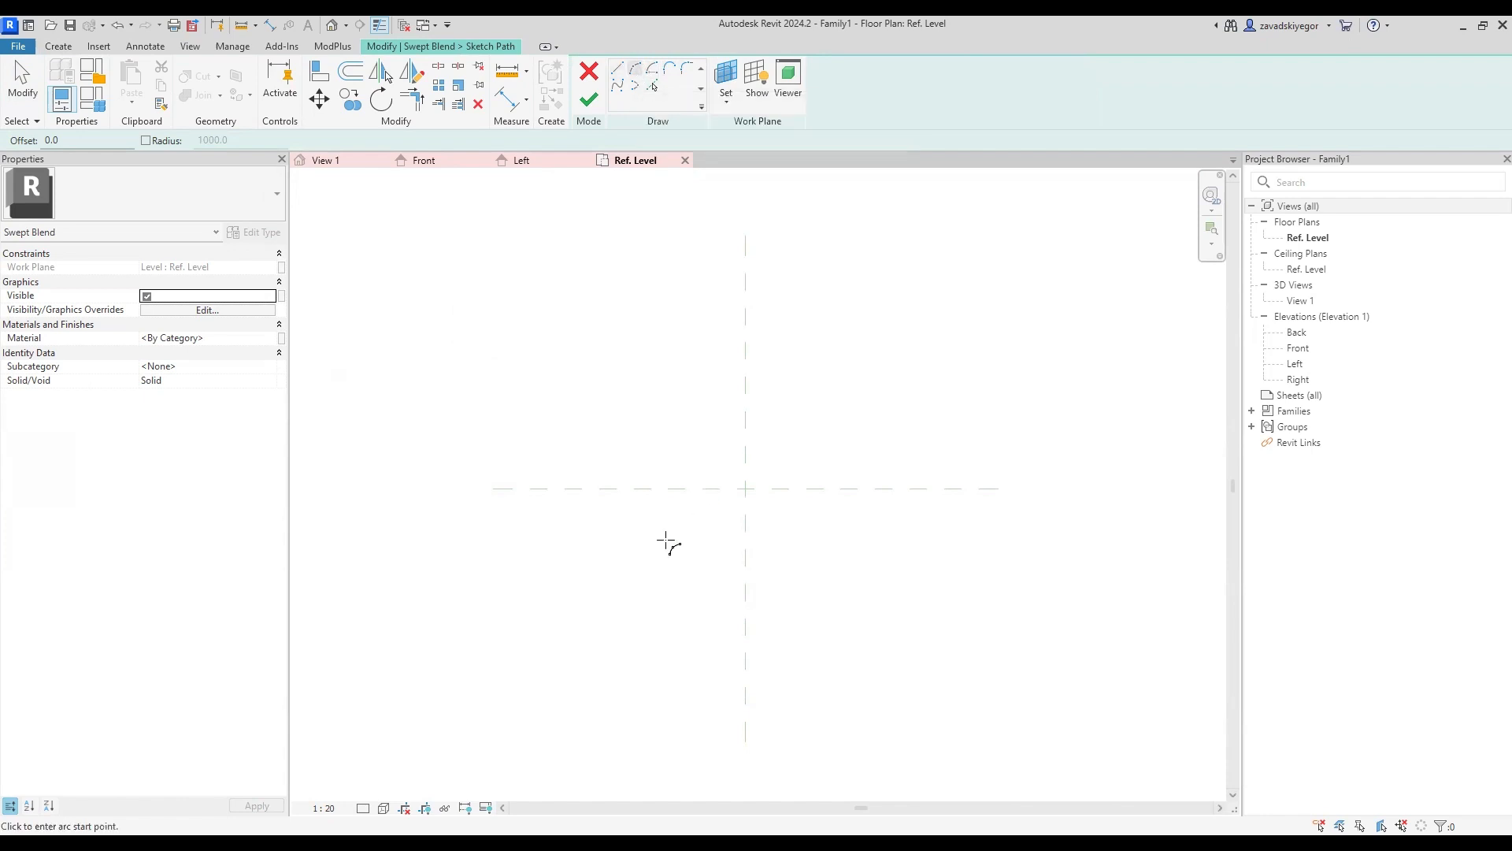
click(623, 552)
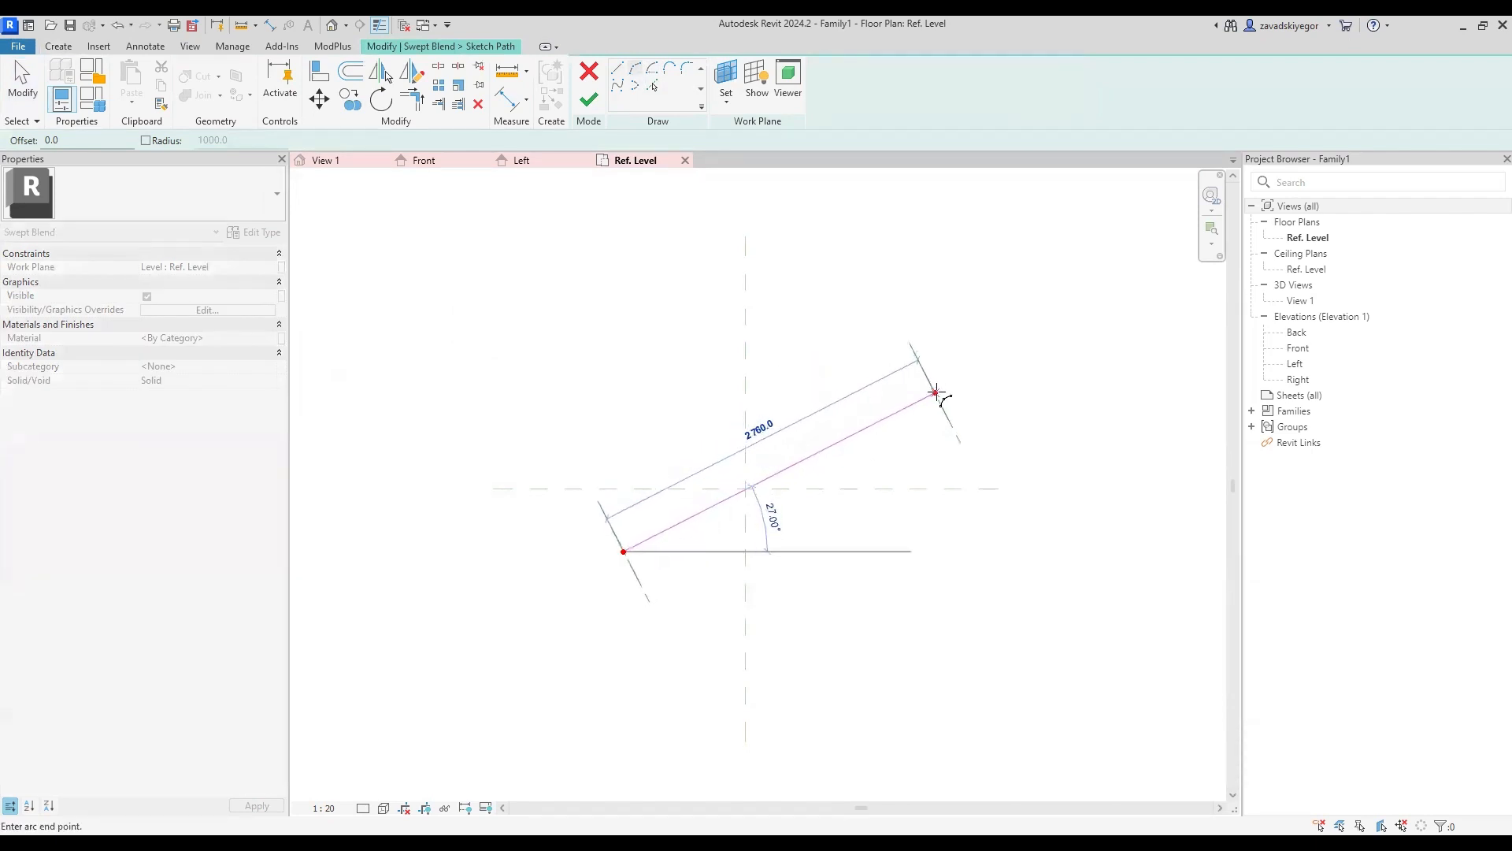
click(937, 392)
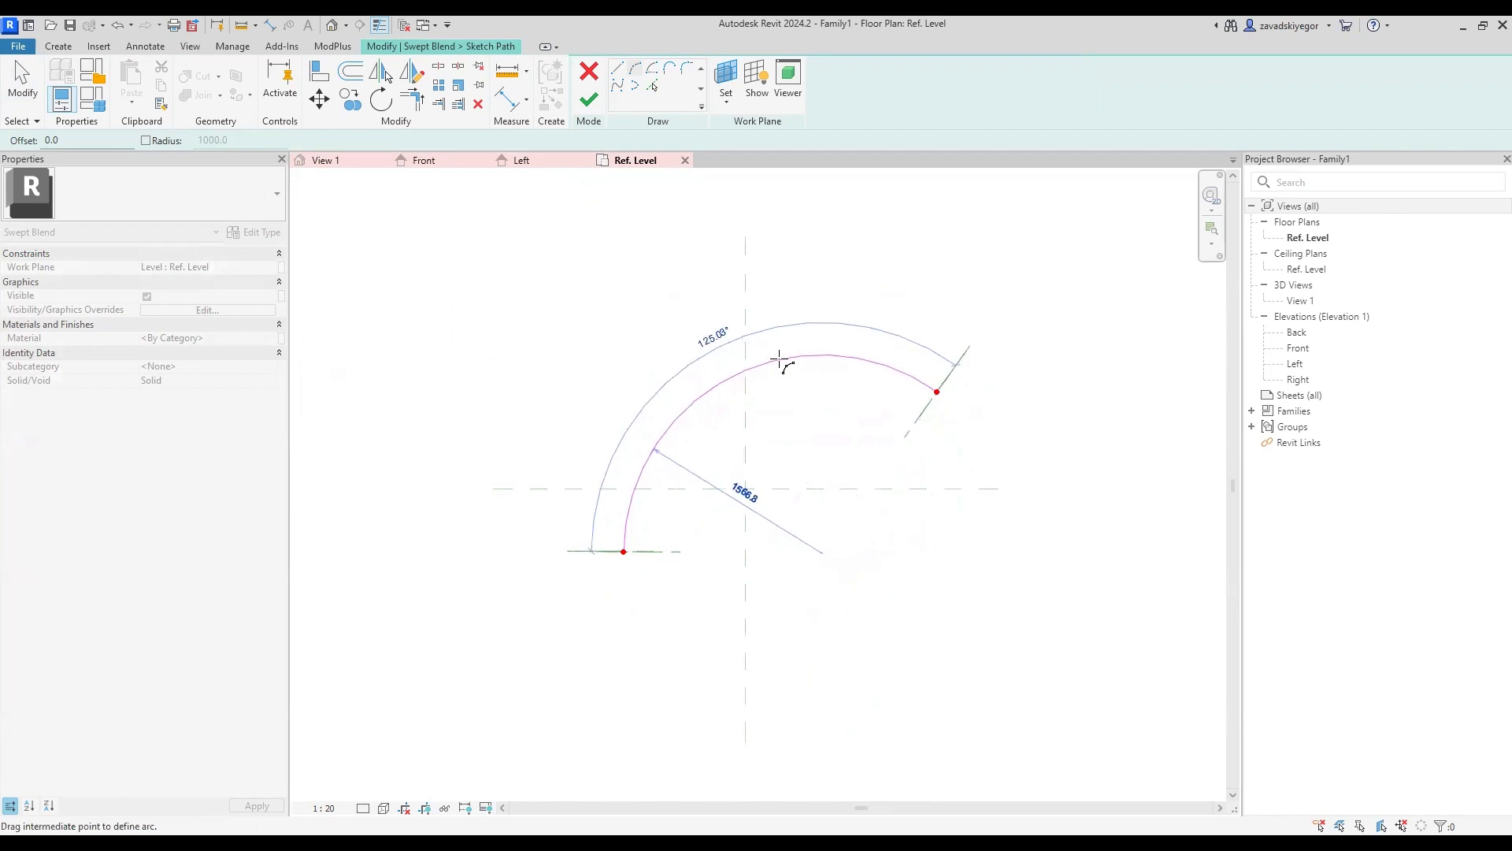
click(780, 360)
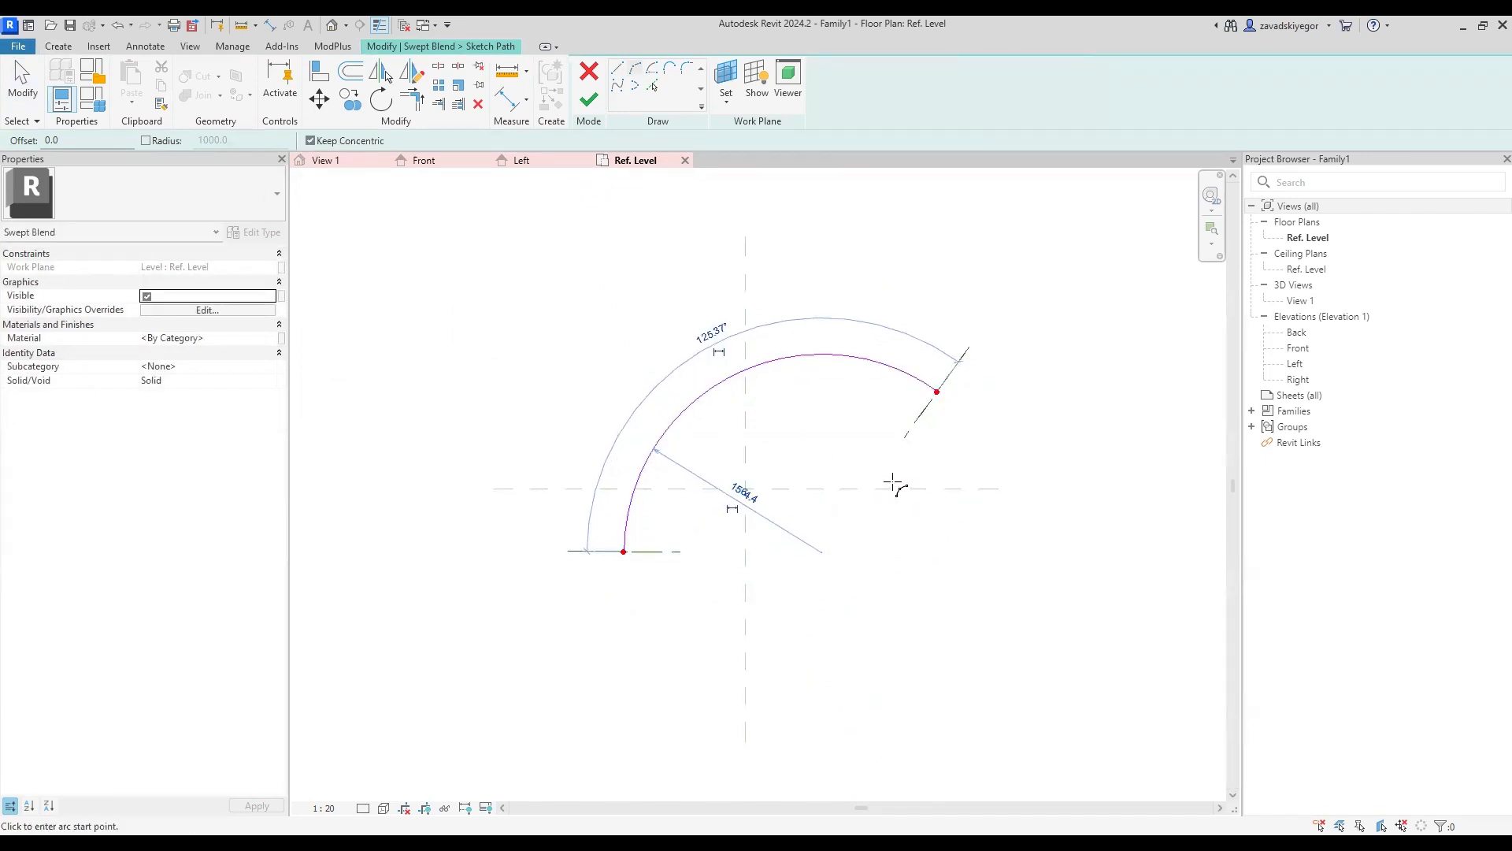
key(Escape)
key(Escape)
drag(542, 277, 675, 286)
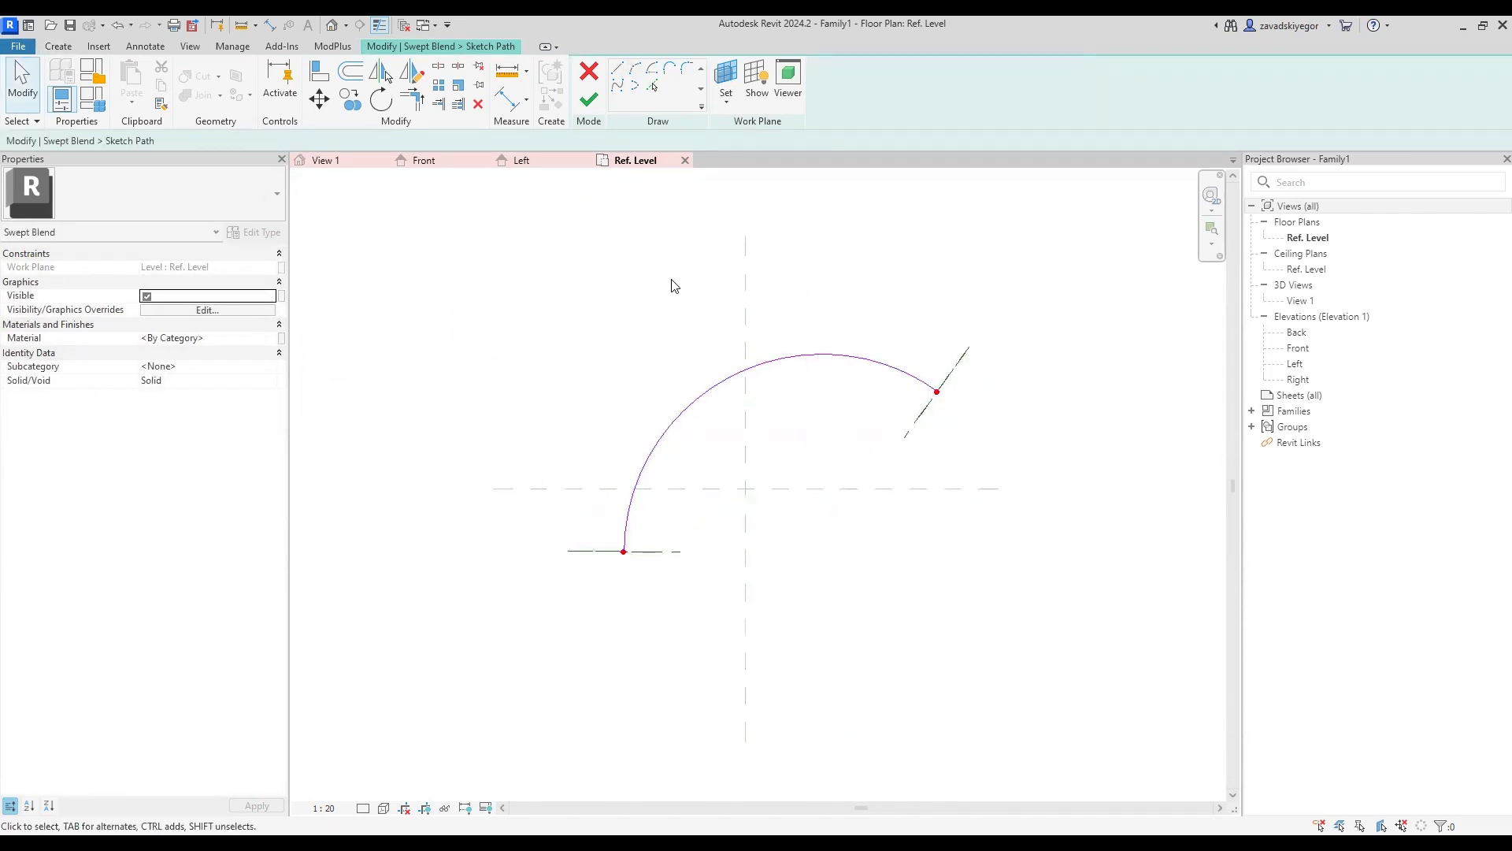
click(590, 103)
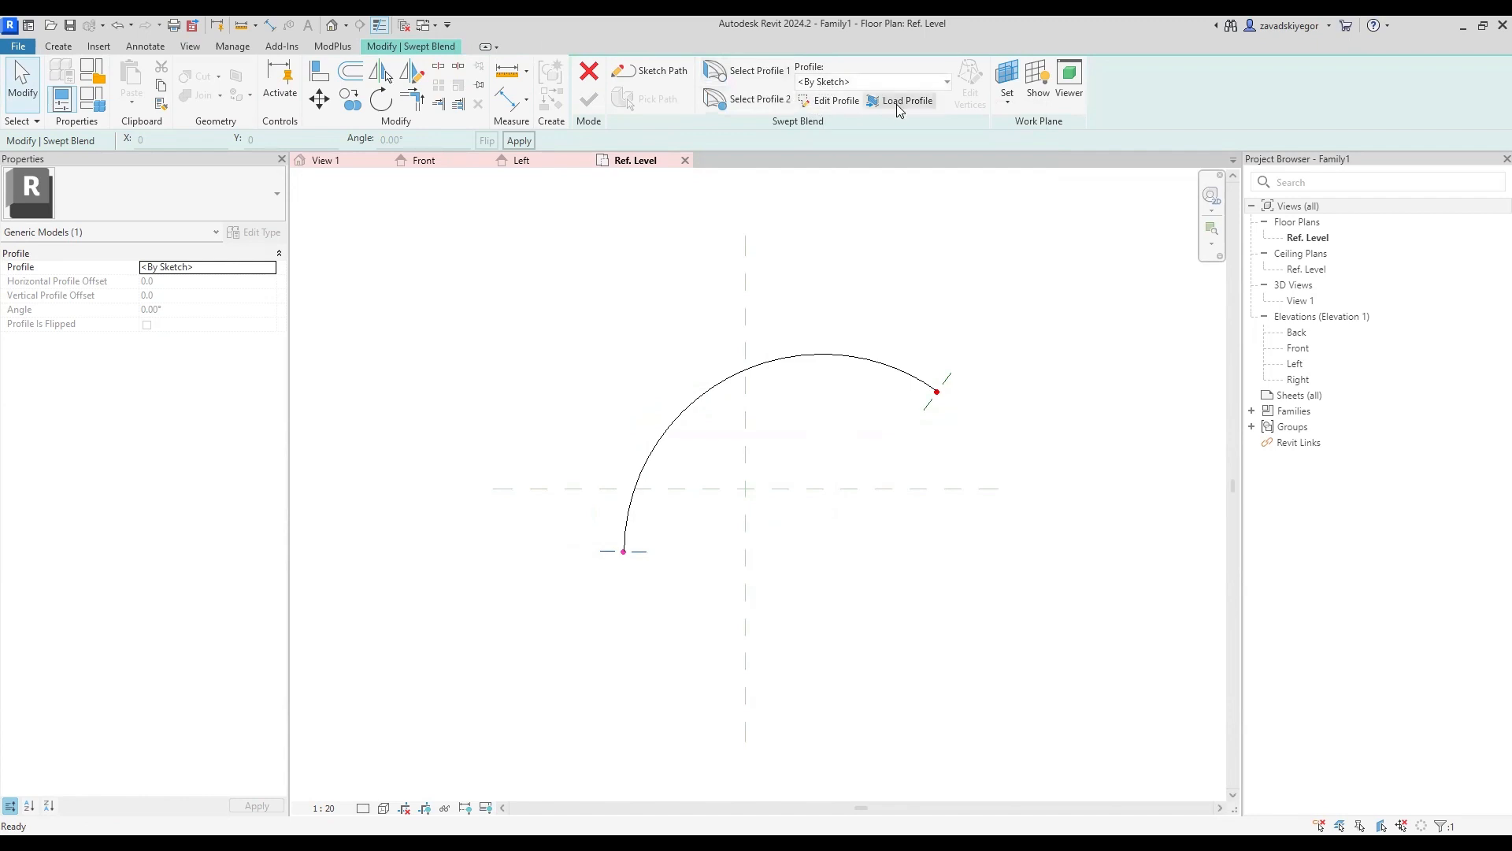
Step: Open the first profile's sketch for editing in the 3D view View 1
click(835, 101)
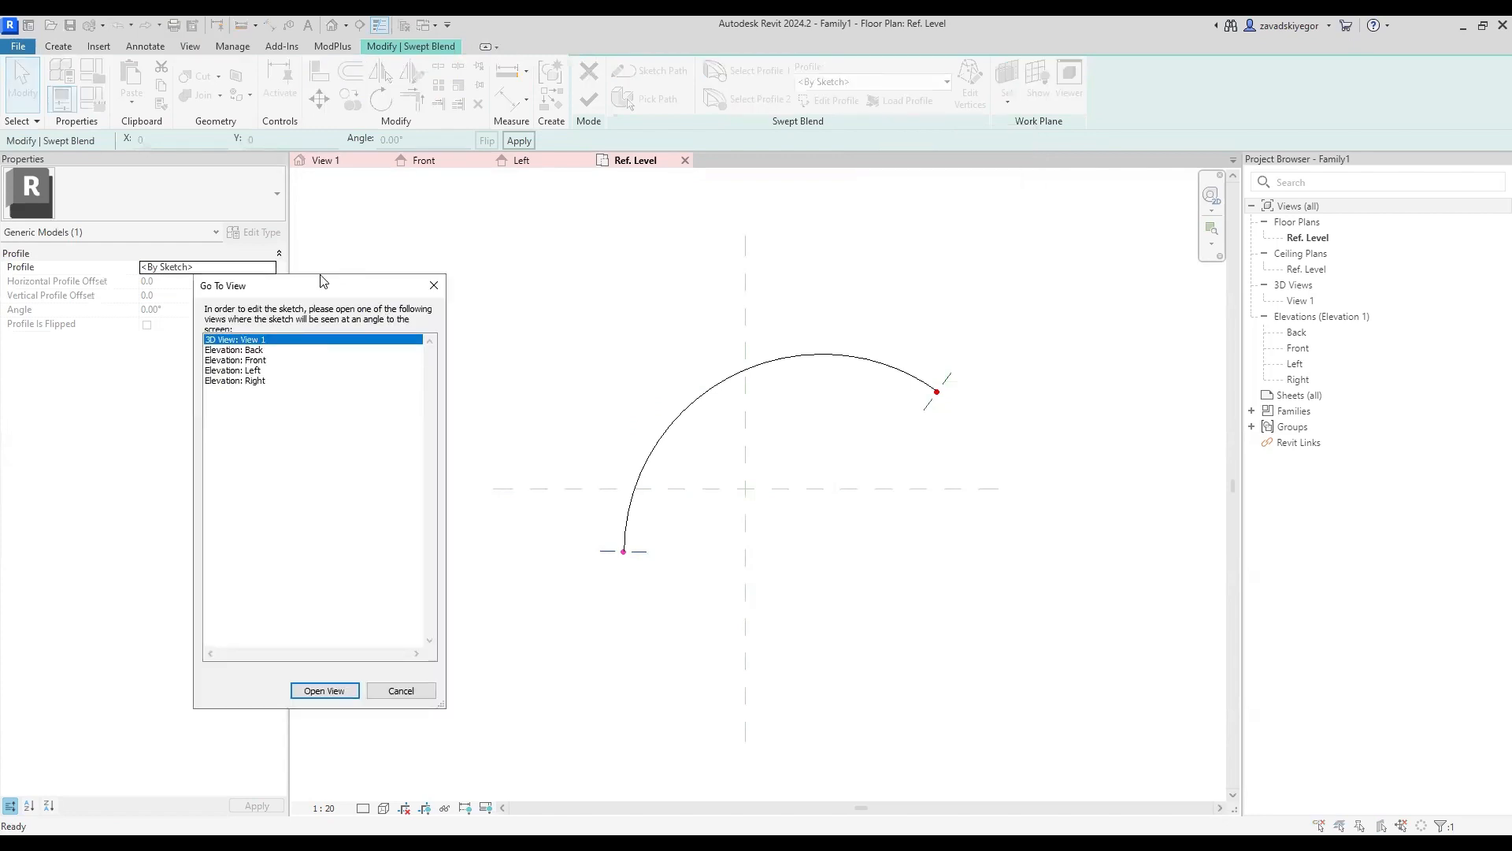
drag(321, 284, 327, 264)
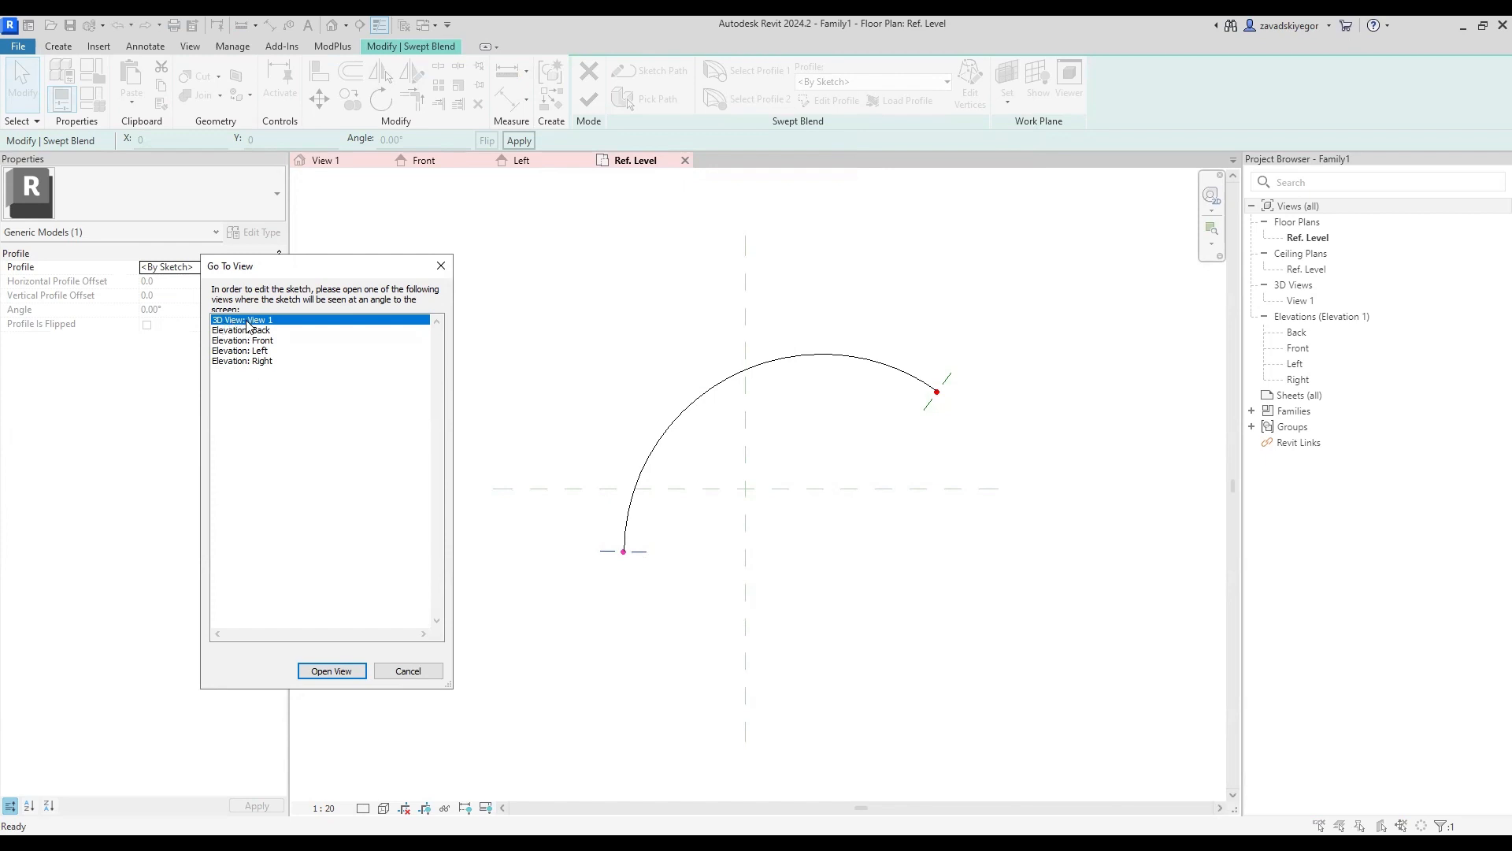
click(346, 670)
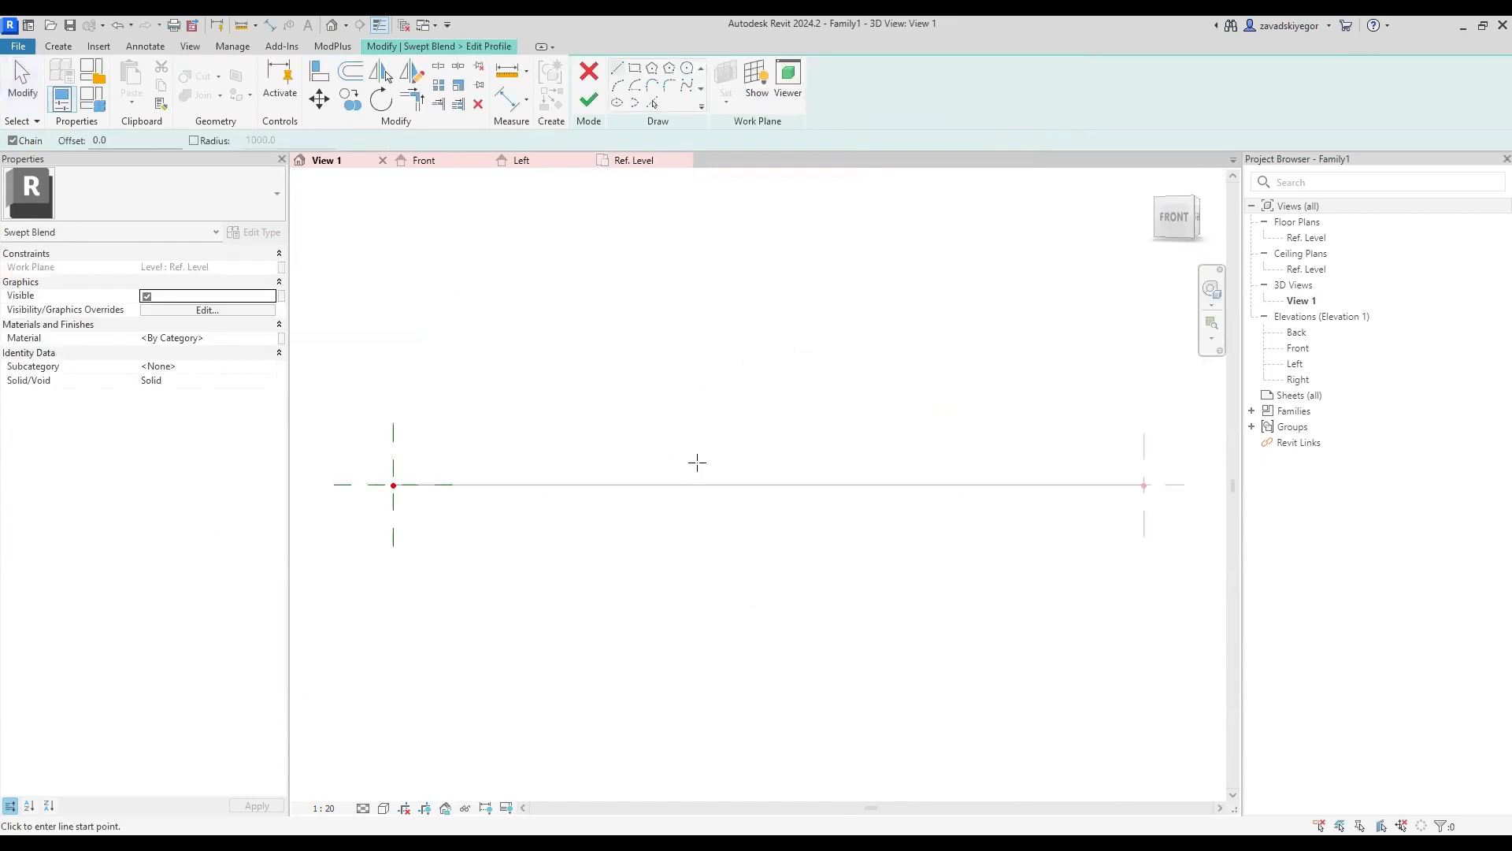
Step: Sketch the first profile as an upright rectangle about 160 by 880 from the arc path's start point and finish the profile
mouse_move(780, 421)
shift+middle_down()
mouse_move(833, 513)
mouse_move(763, 402)
shift+middle_up()
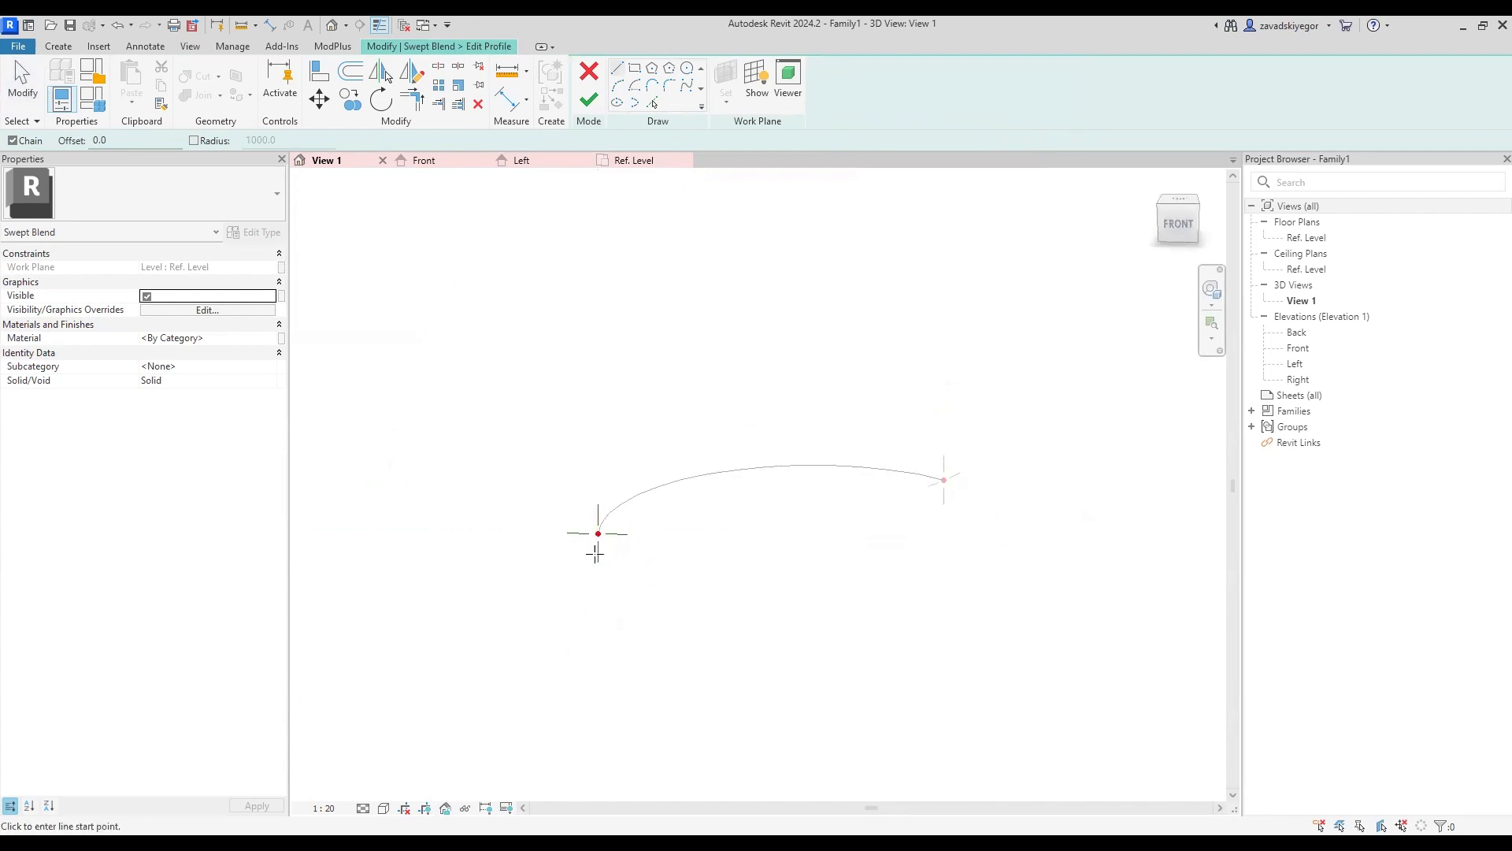
scroll(598, 533, up, 2)
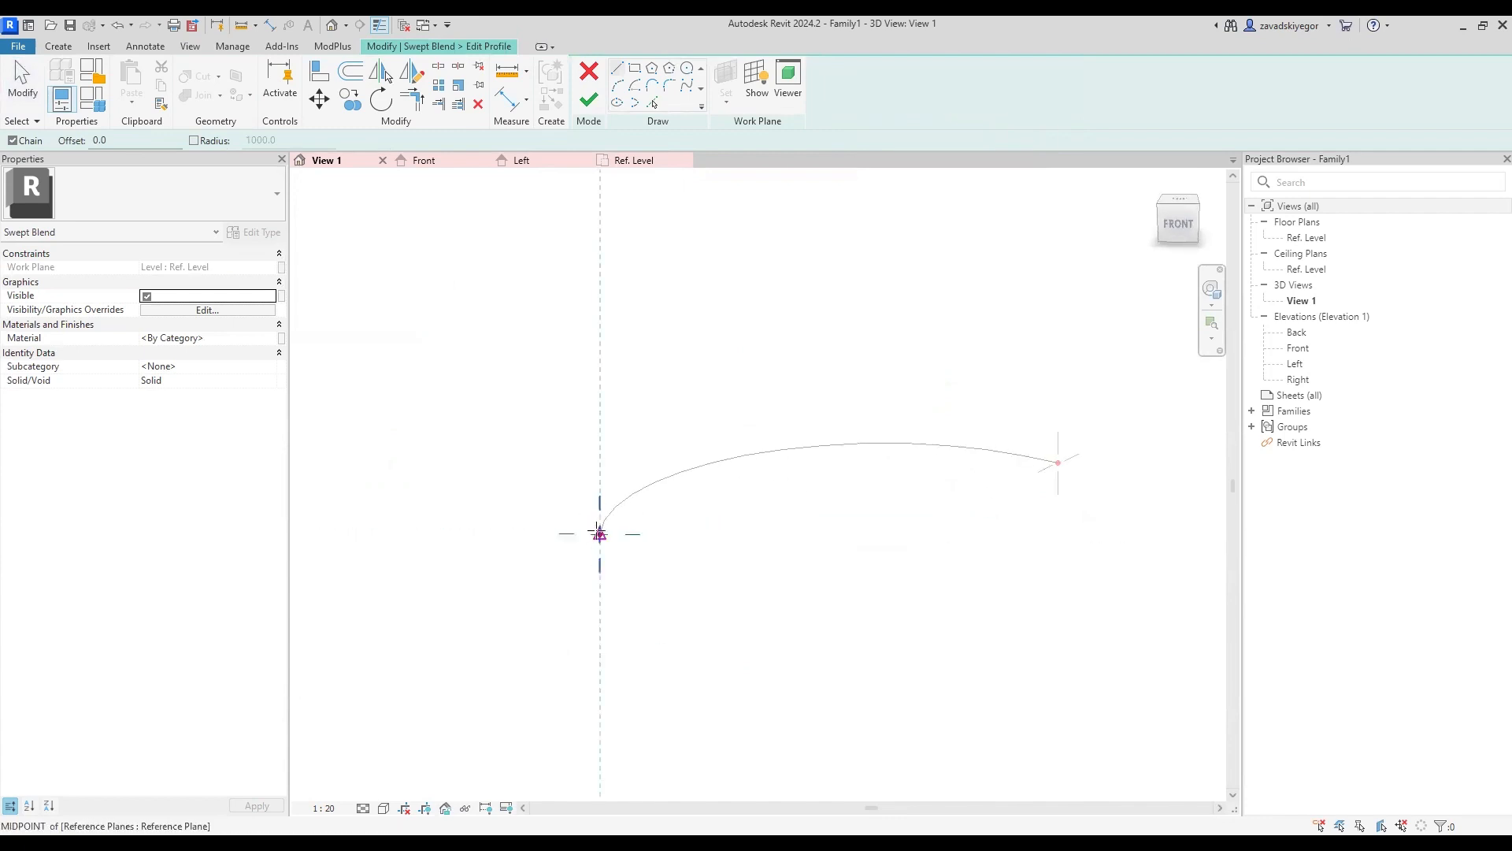
scroll(599, 533, up, 2)
click(634, 68)
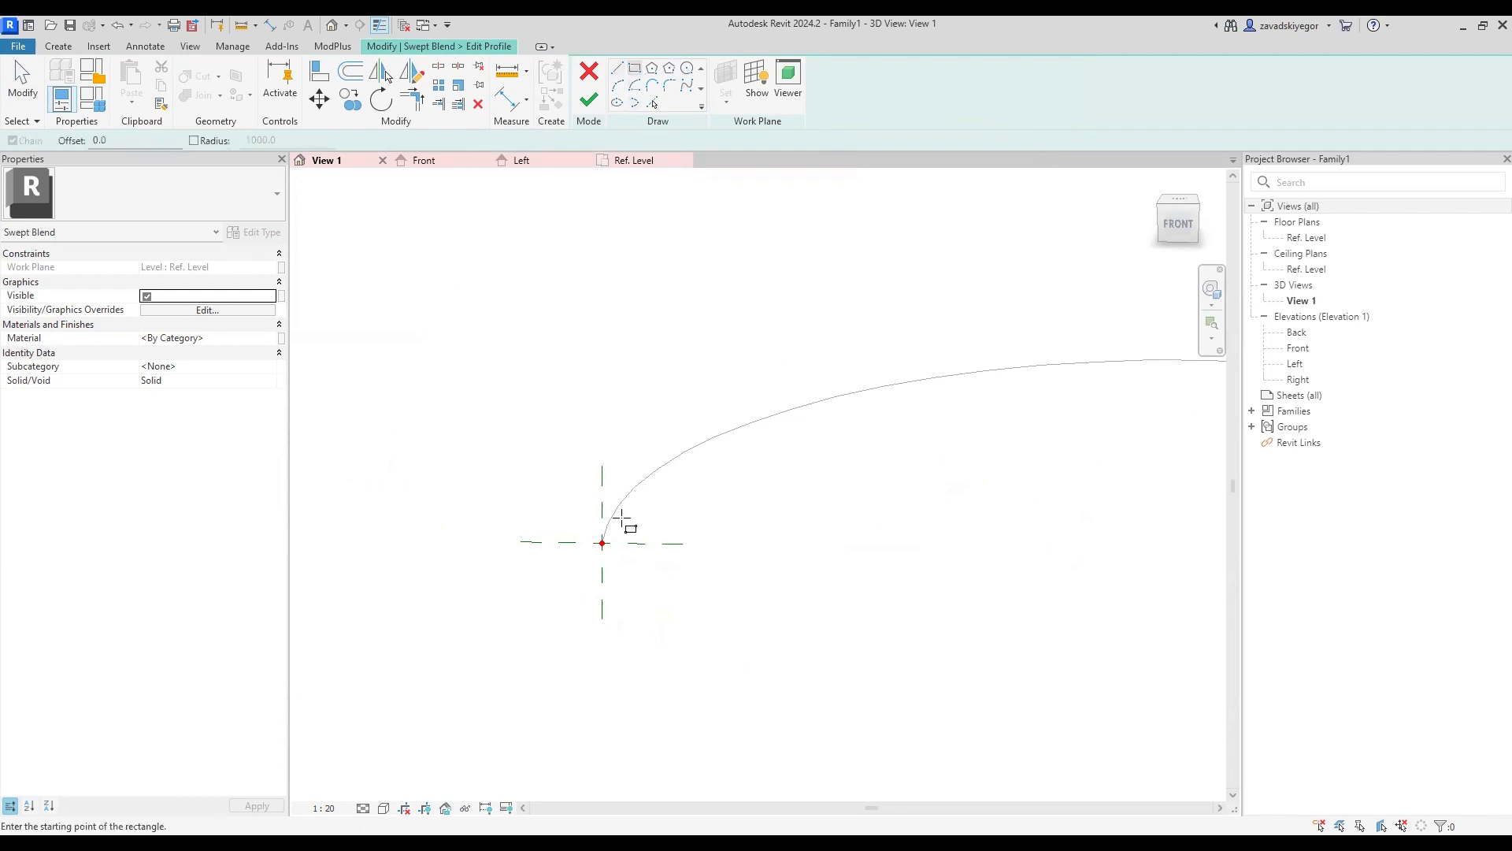
click(602, 543)
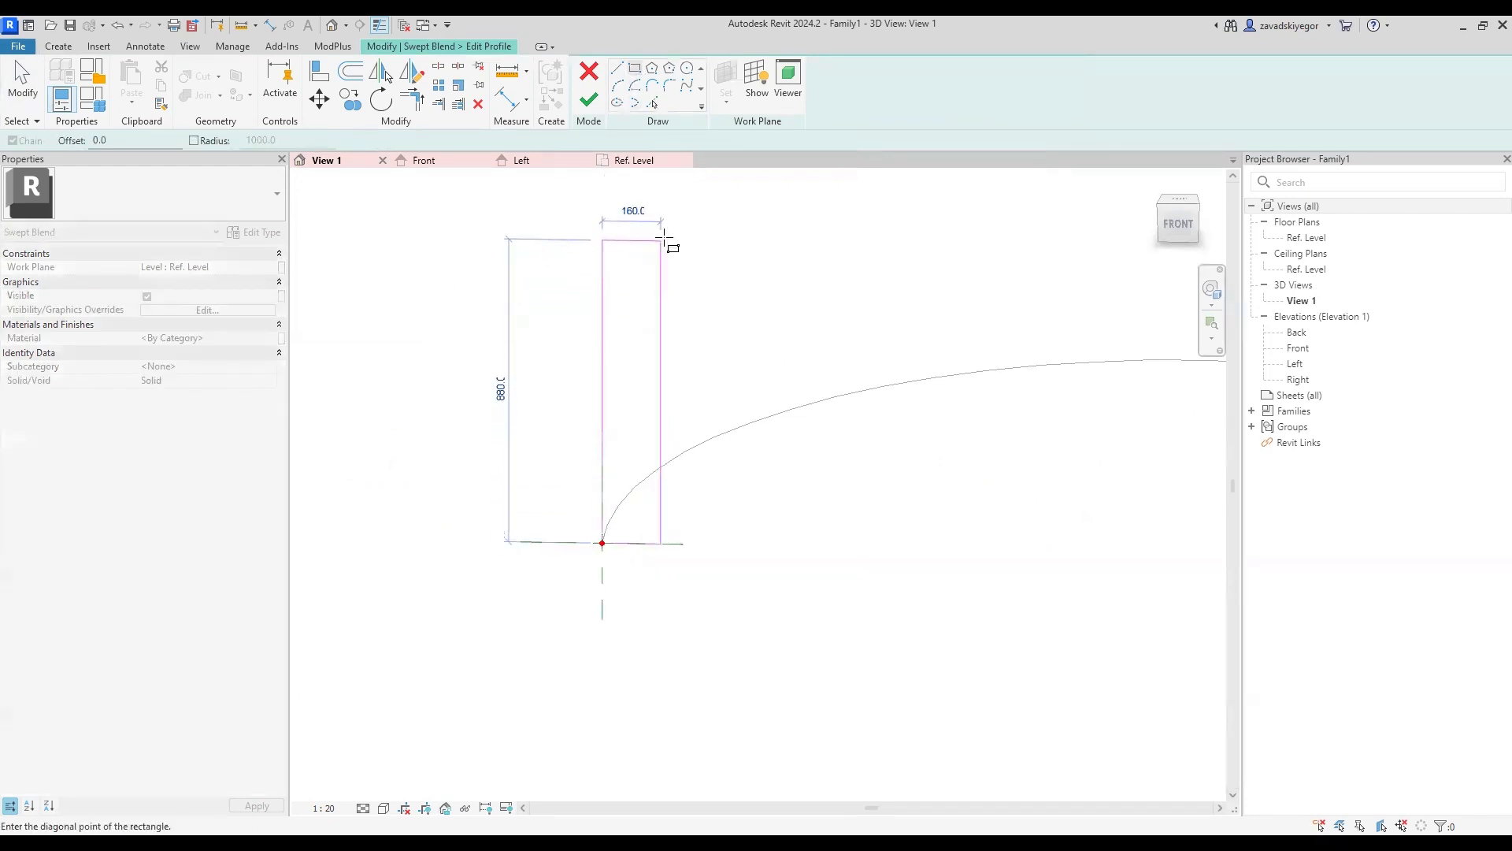
click(664, 237)
scroll(756, 329, down, 4)
key(Escape)
key(Escape)
middle_drag(833, 350, 691, 401)
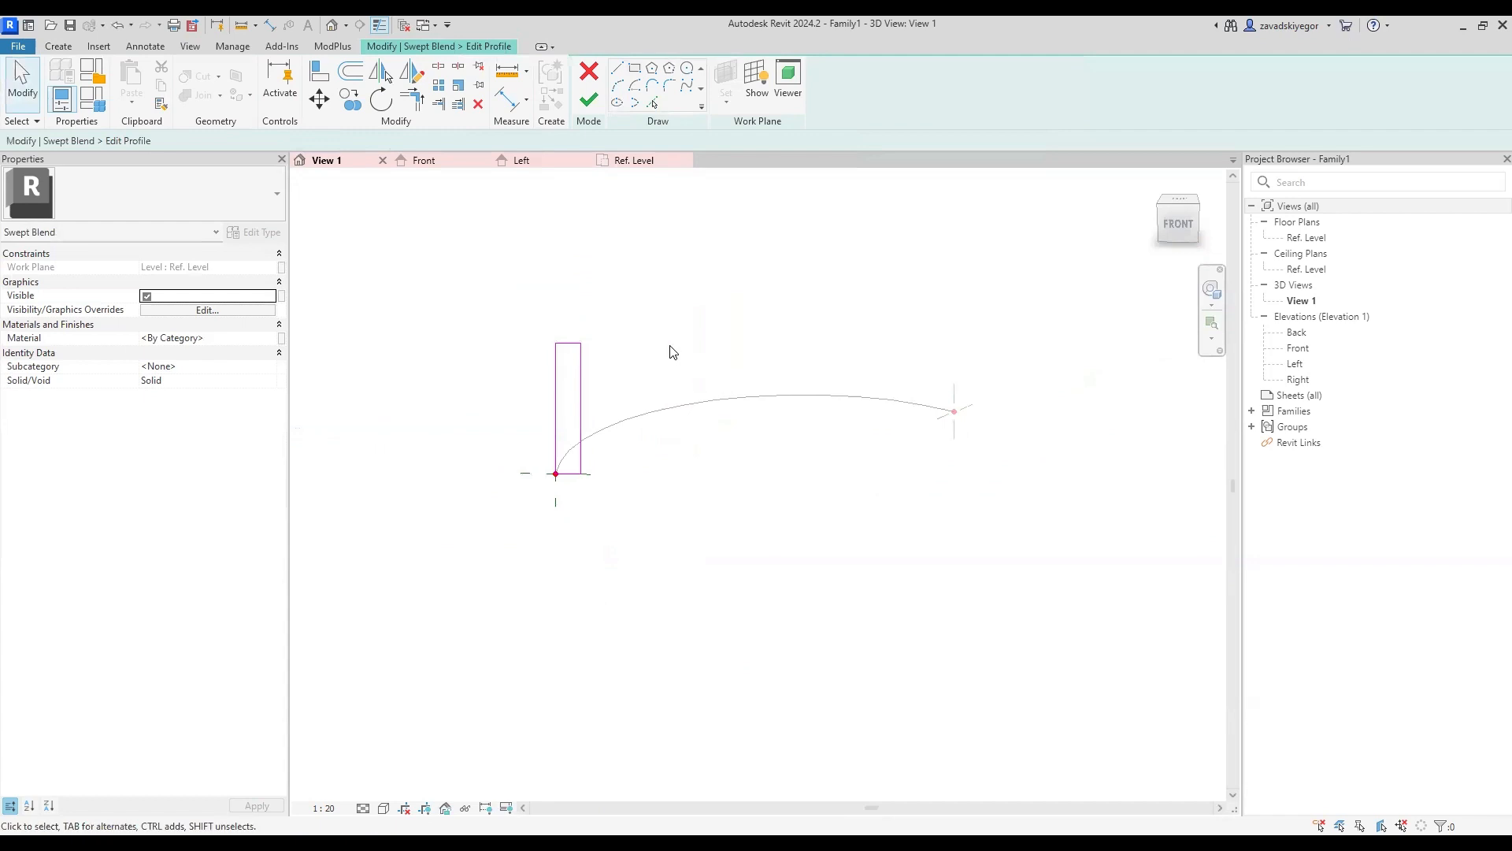
click(590, 102)
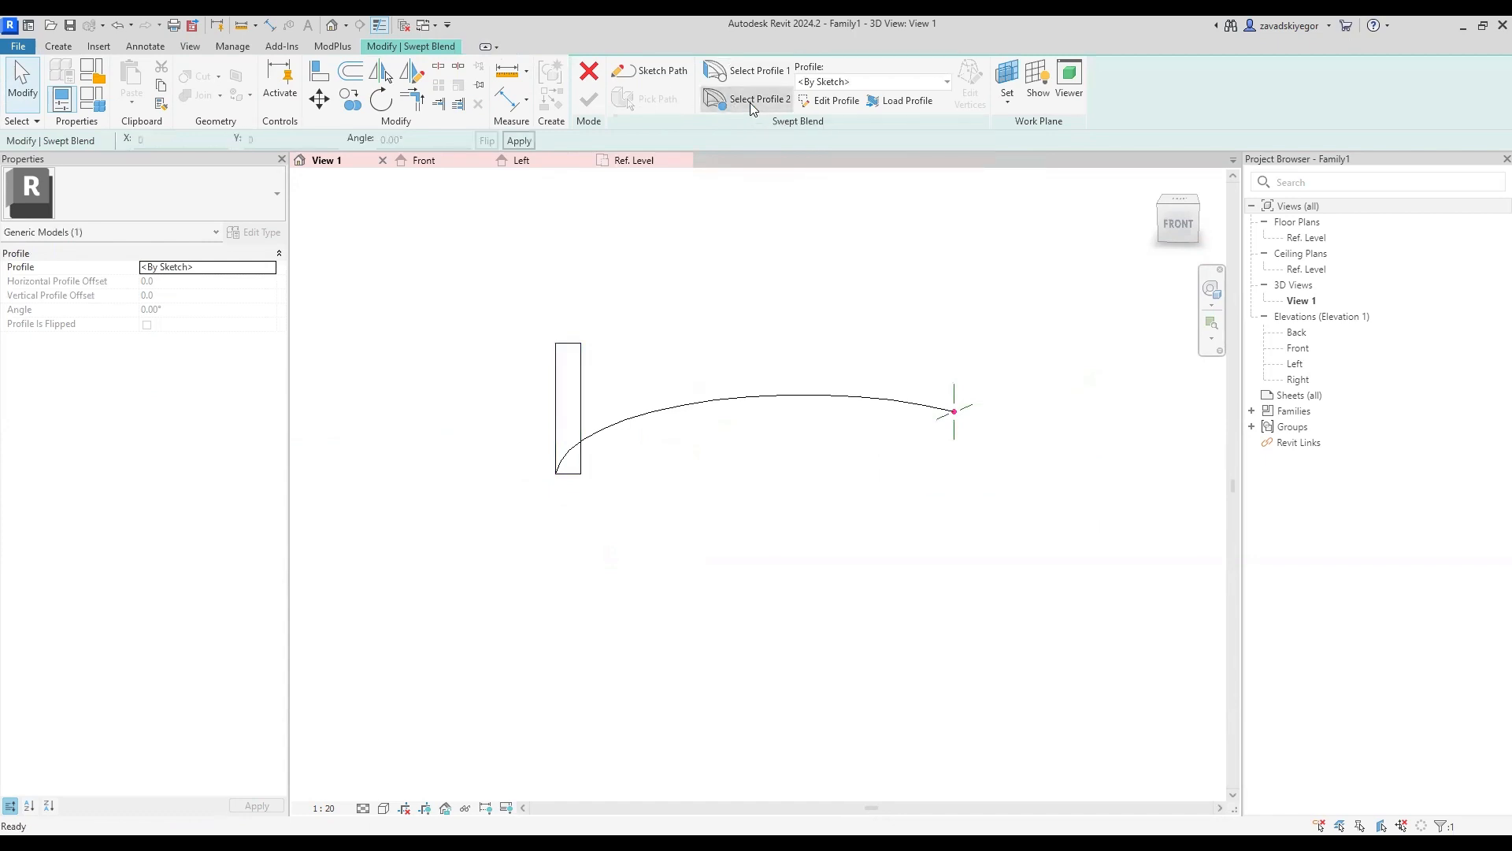
Step: Sketch a taller upright rectangle from the path's other end as the second profile and finish the swept blend
shift+middle_drag(1003, 286, 932, 331)
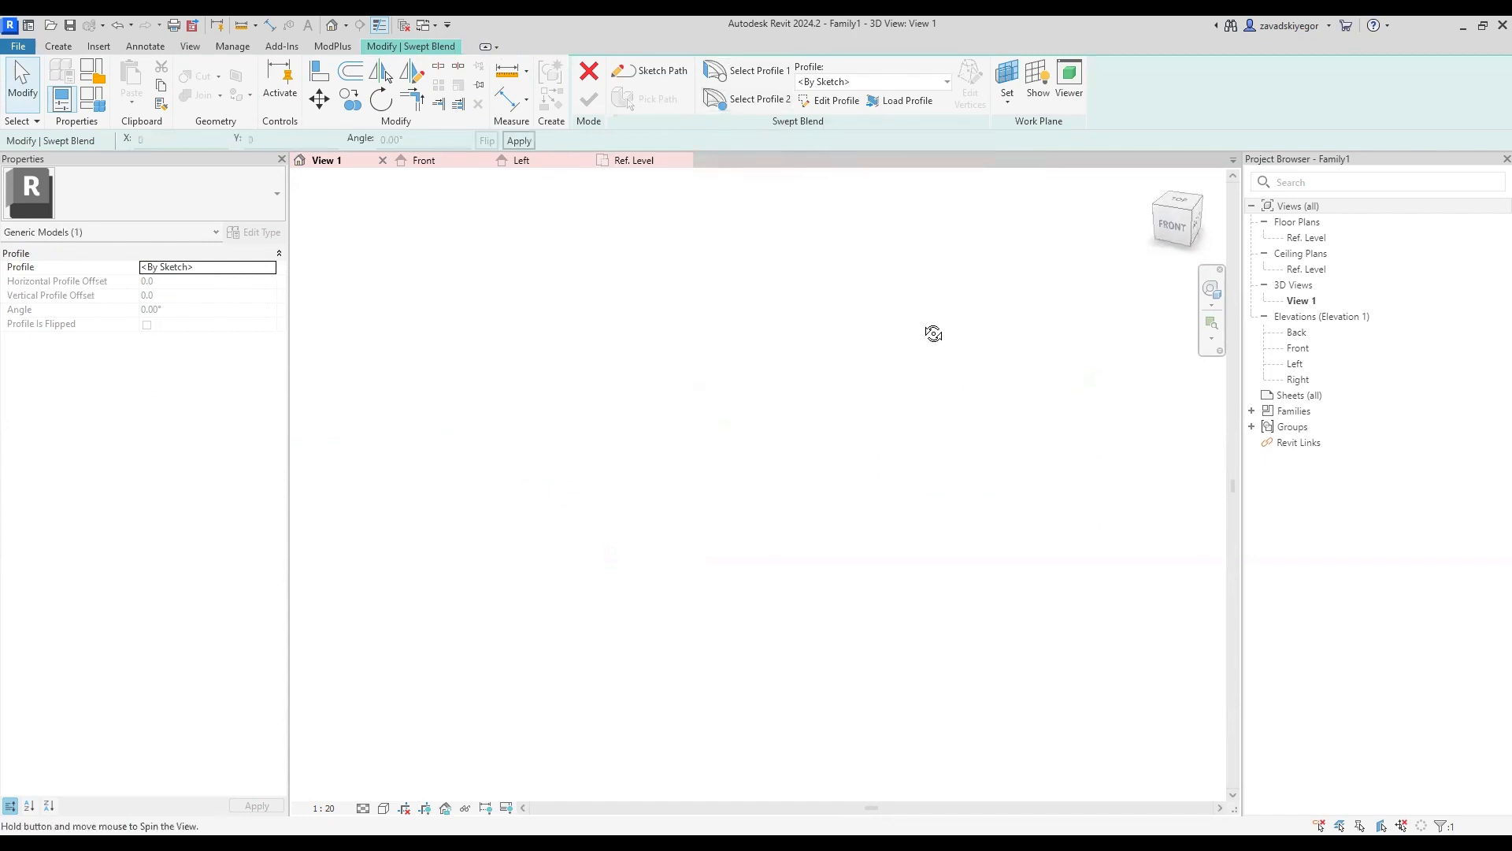
click(823, 104)
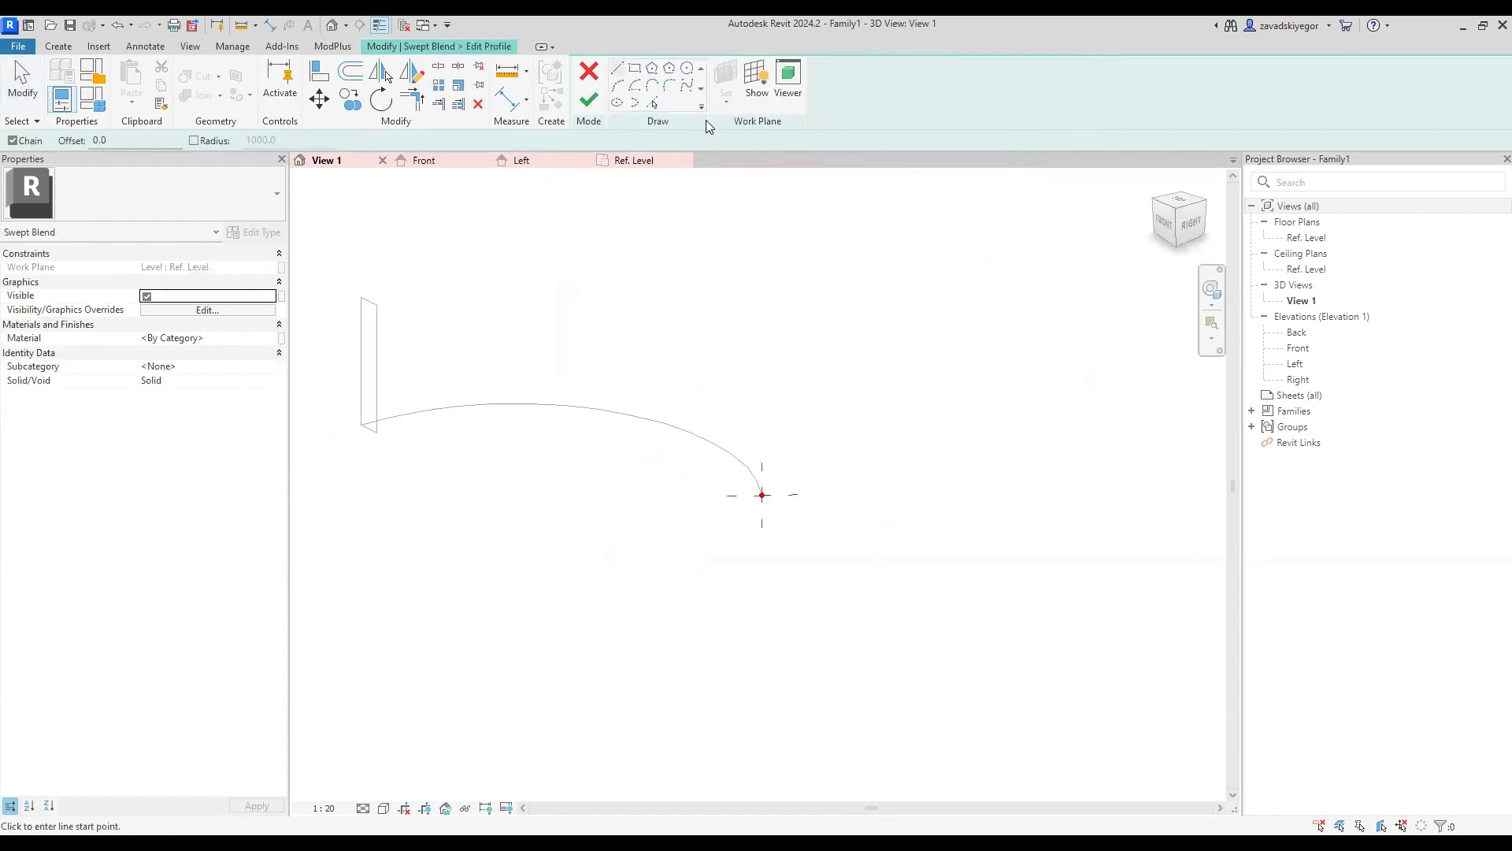
click(637, 71)
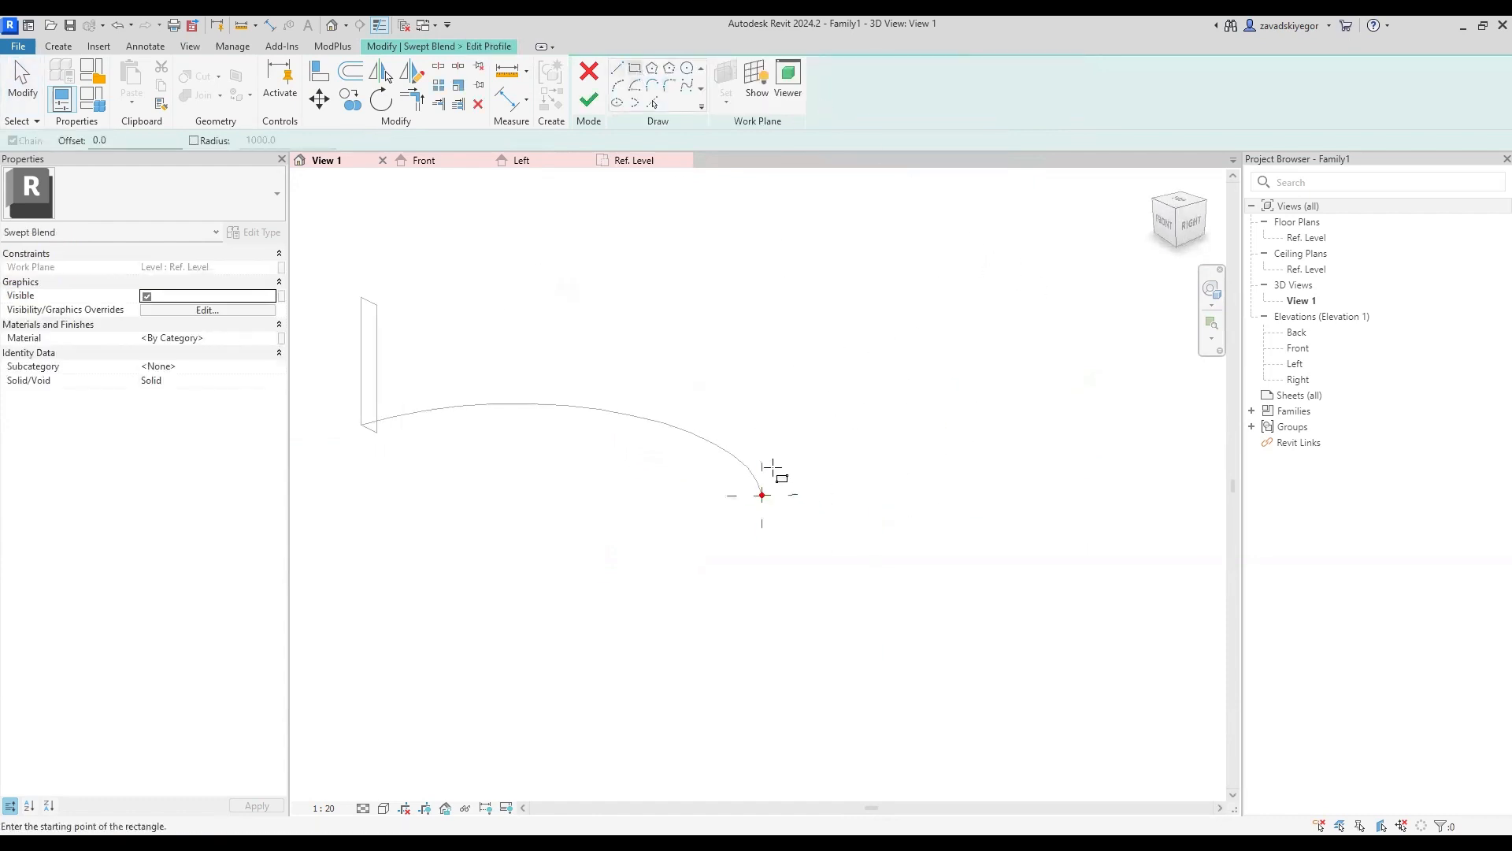
click(762, 495)
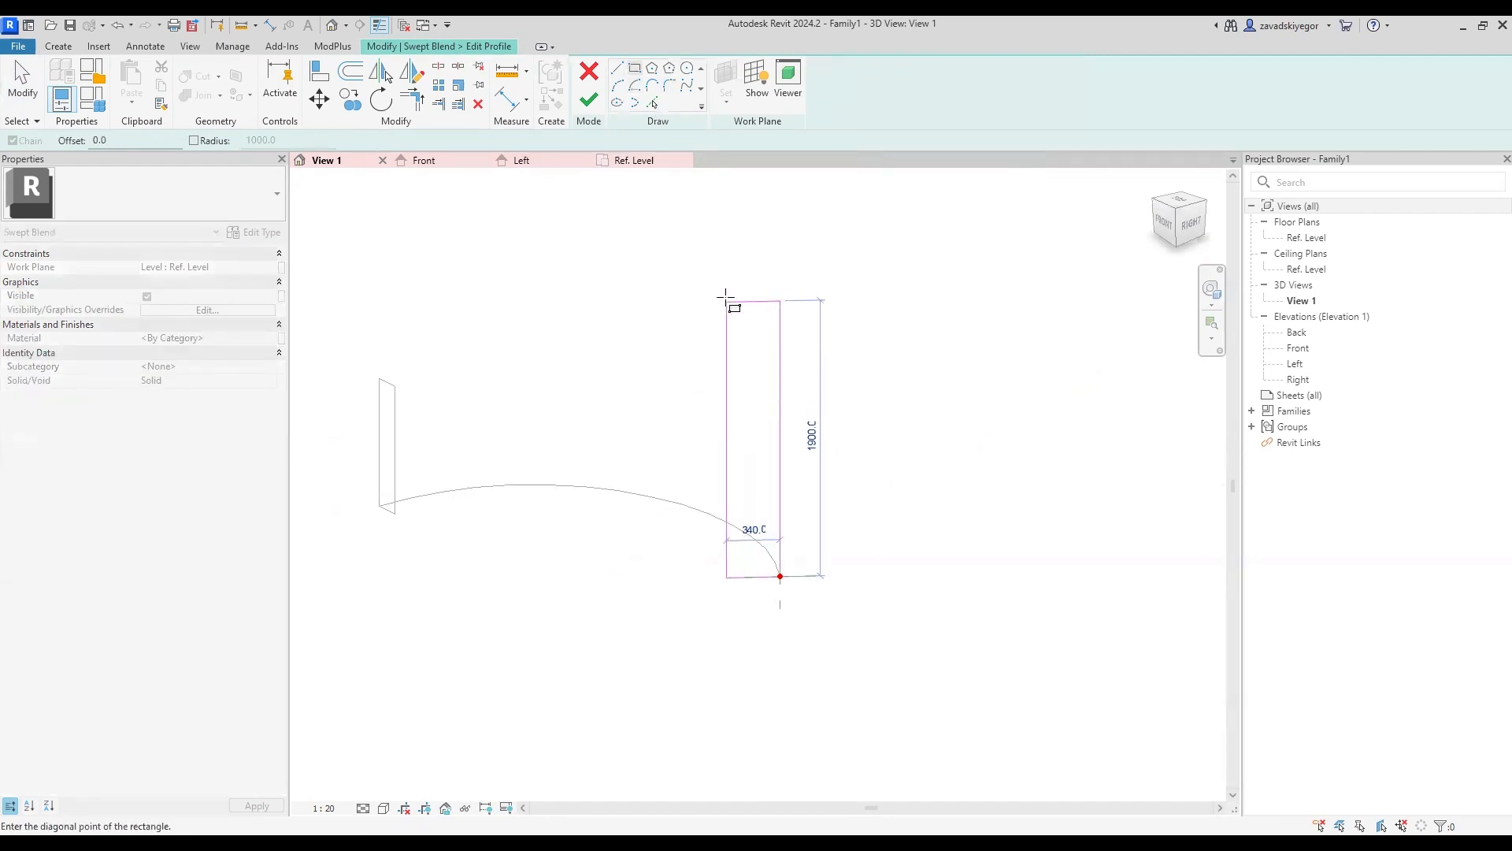
click(729, 272)
key(Escape)
key(Escape)
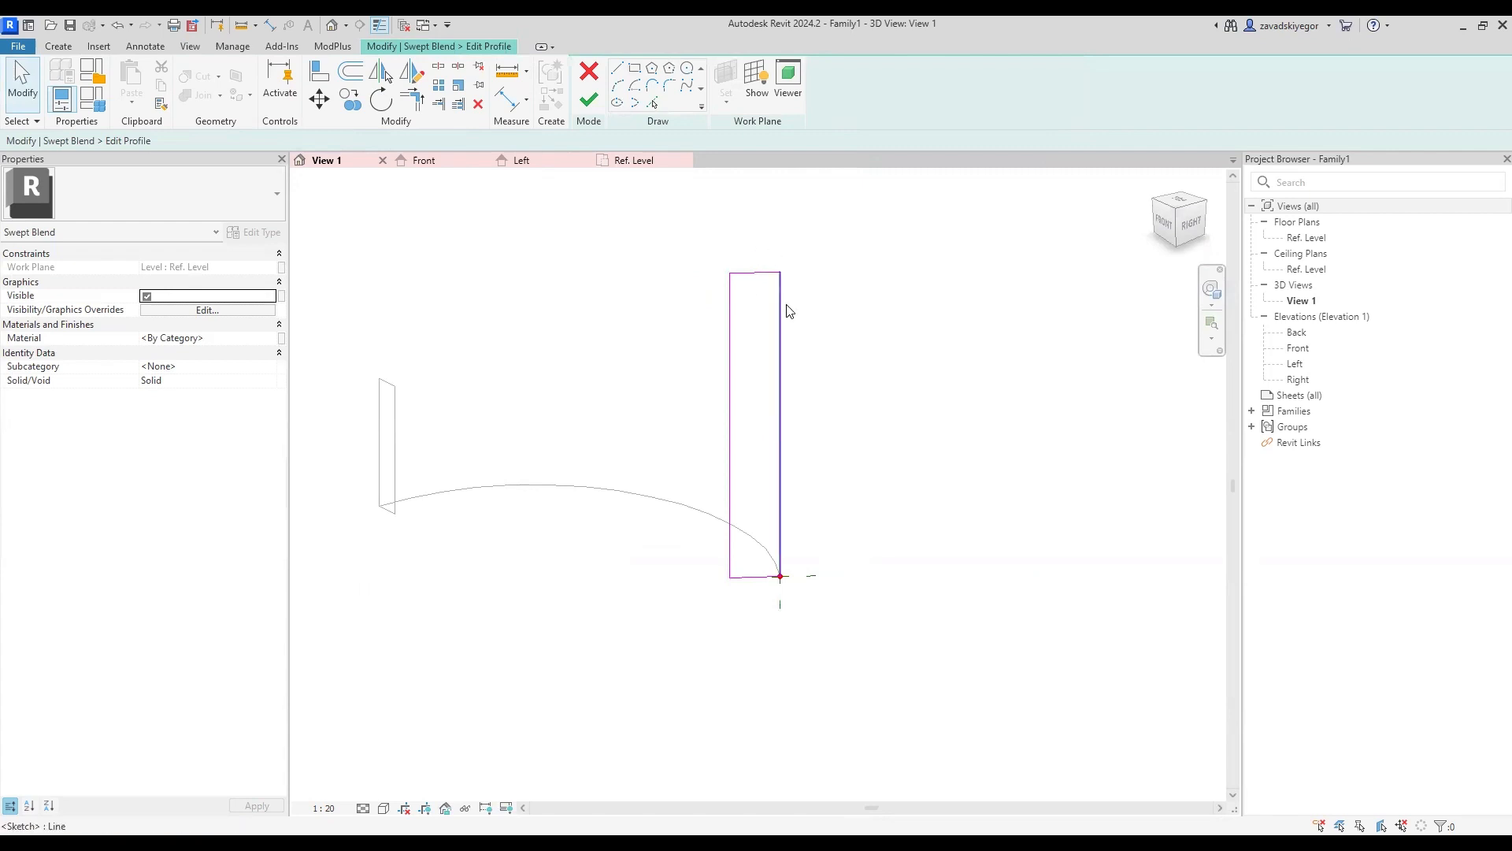
click(587, 105)
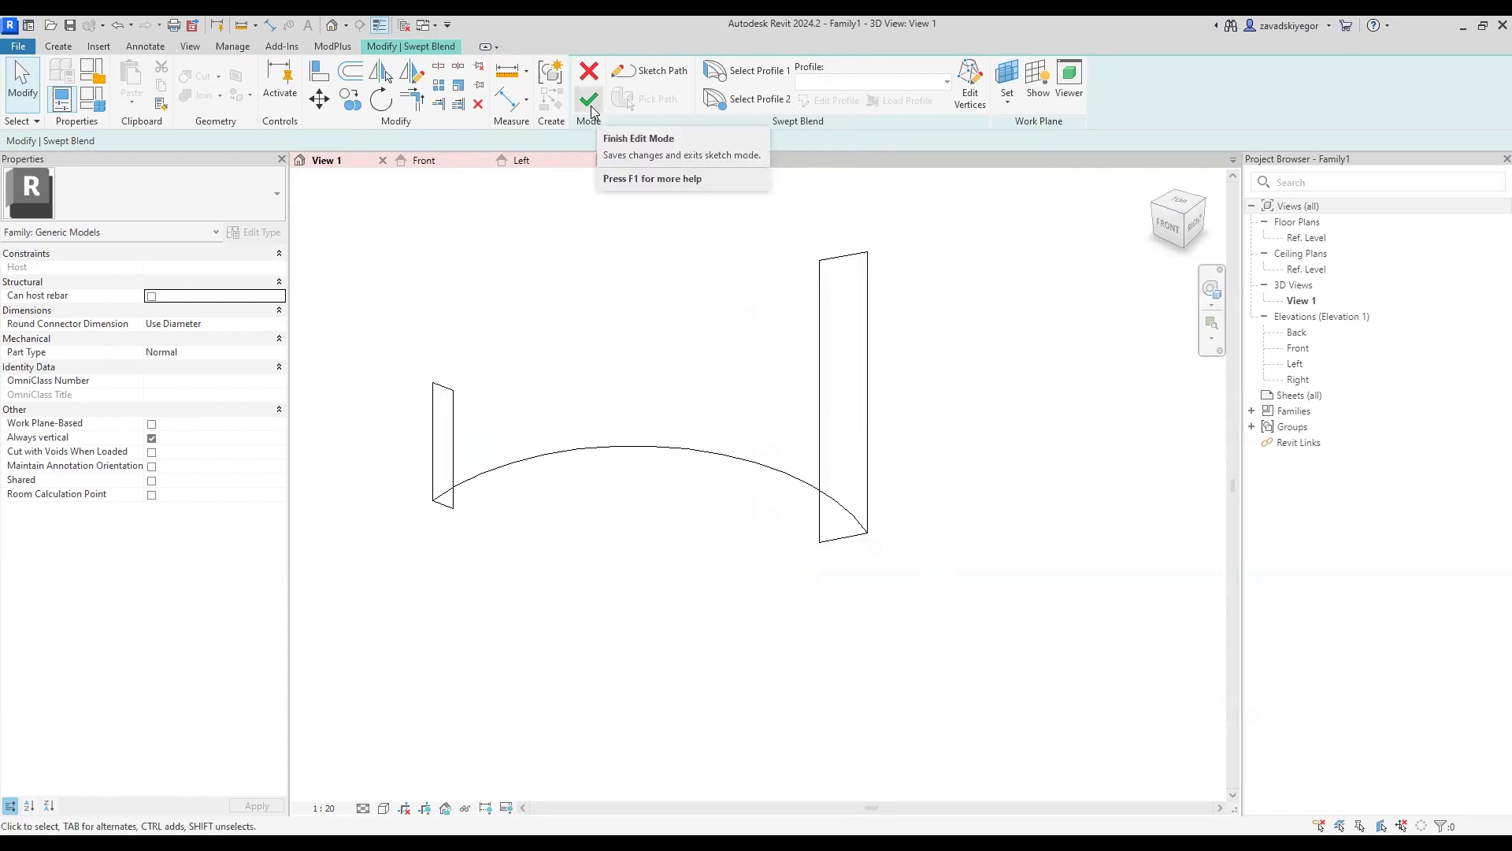
click(590, 101)
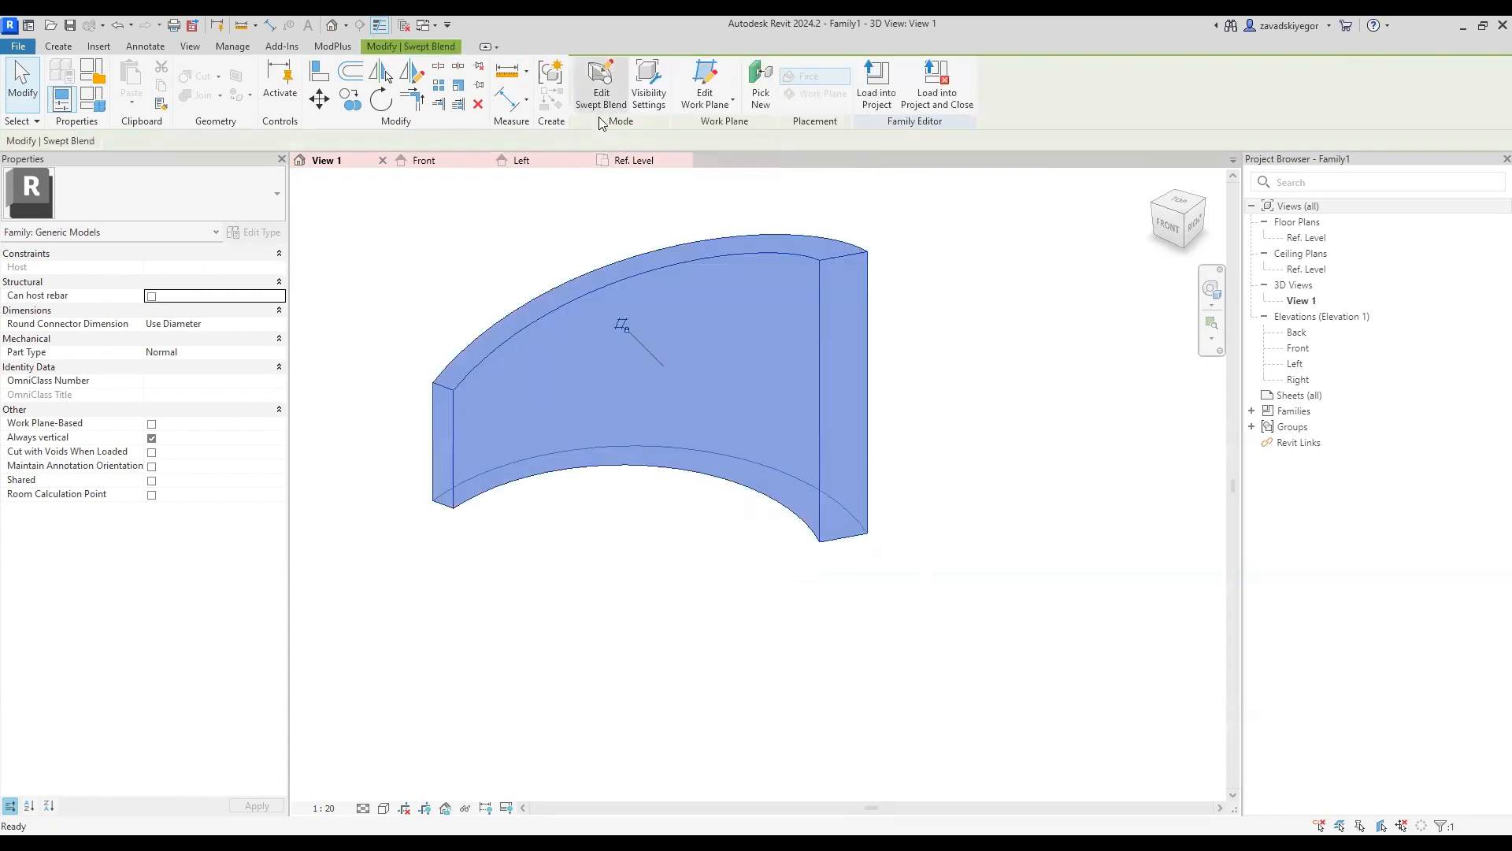
Step: Delete the finished curved swept blend from the family
shift+middle_drag(925, 552, 947, 659)
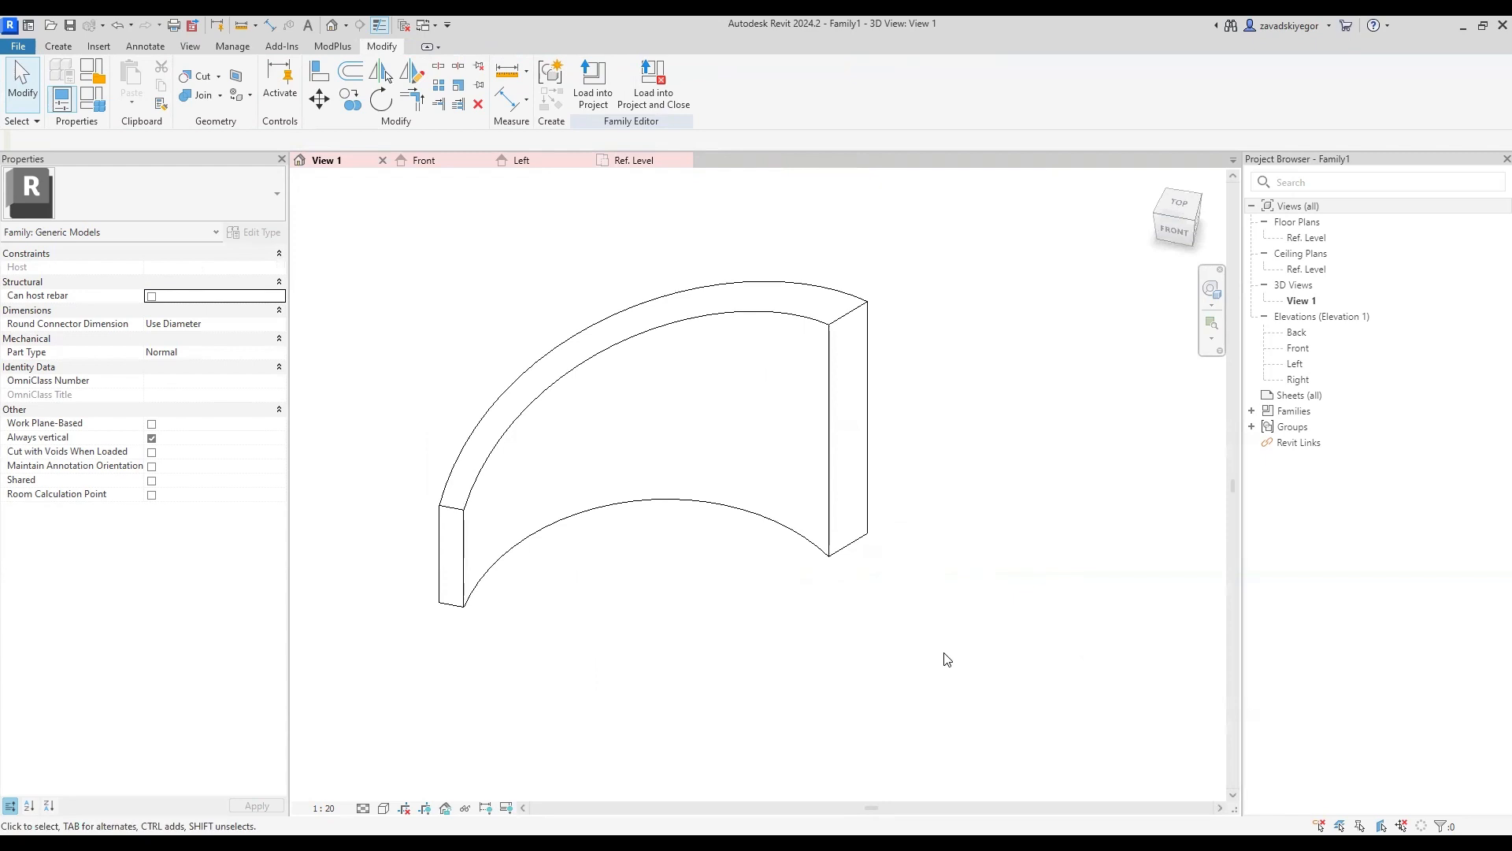
click(843, 429)
key(Delete)
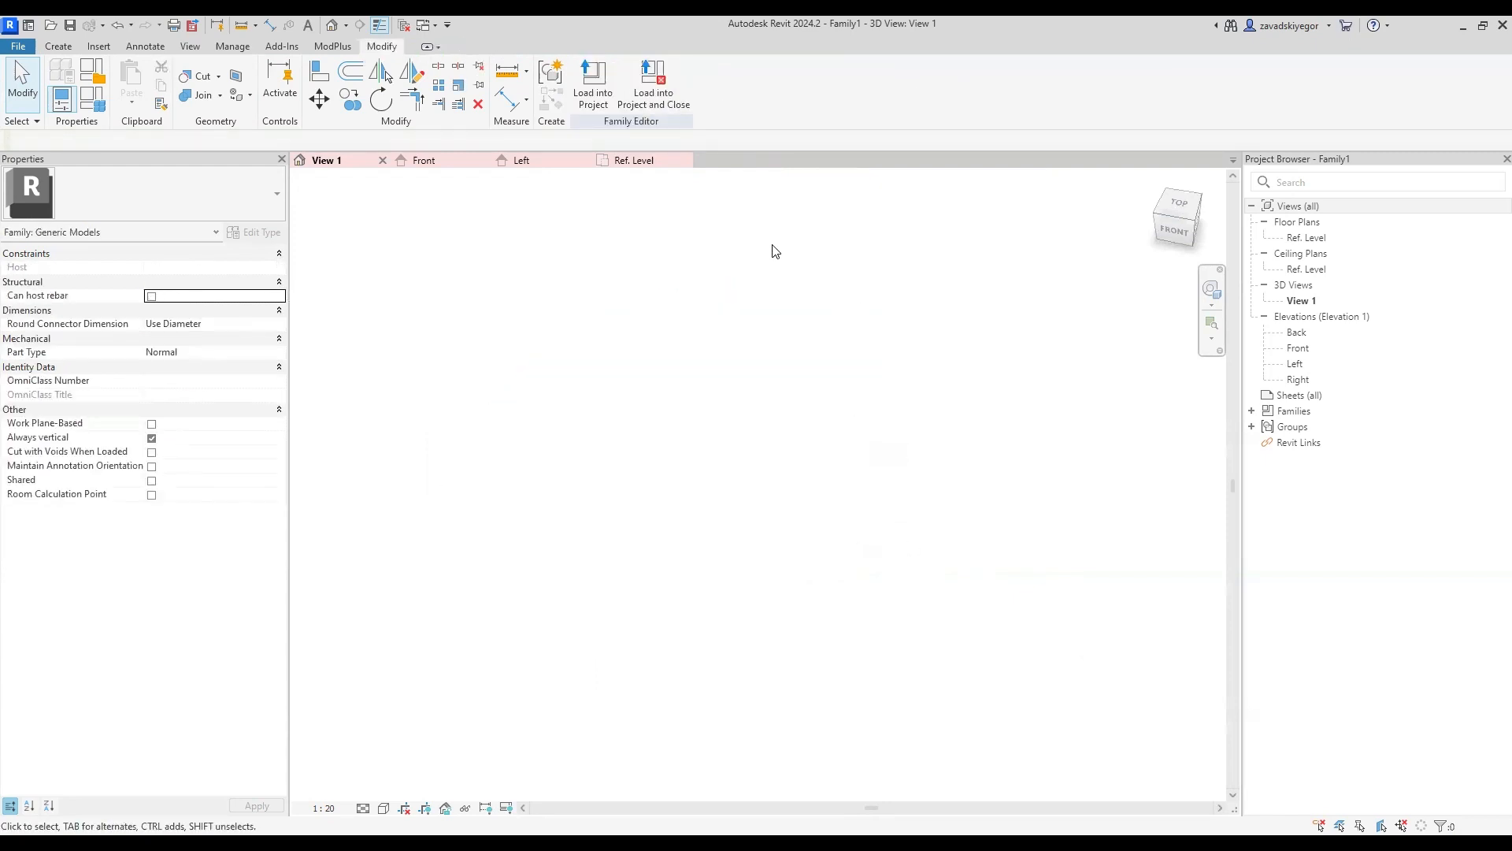
Step: Start a new swept blend in the Ref. Level plan and sketch a path line about 2840 long at 39°
click(58, 46)
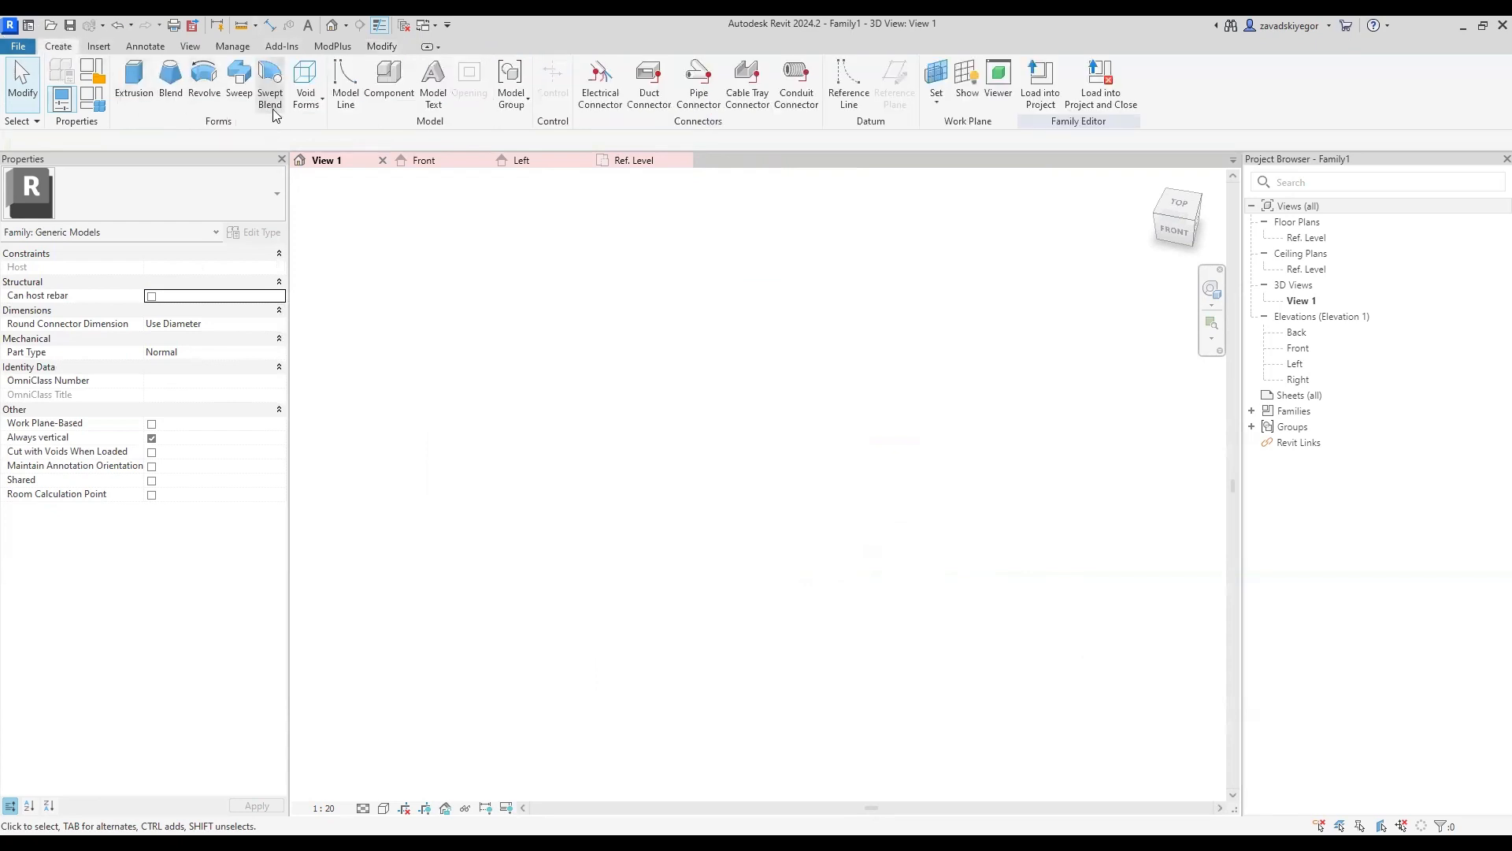
click(649, 162)
middle_drag(802, 352, 758, 324)
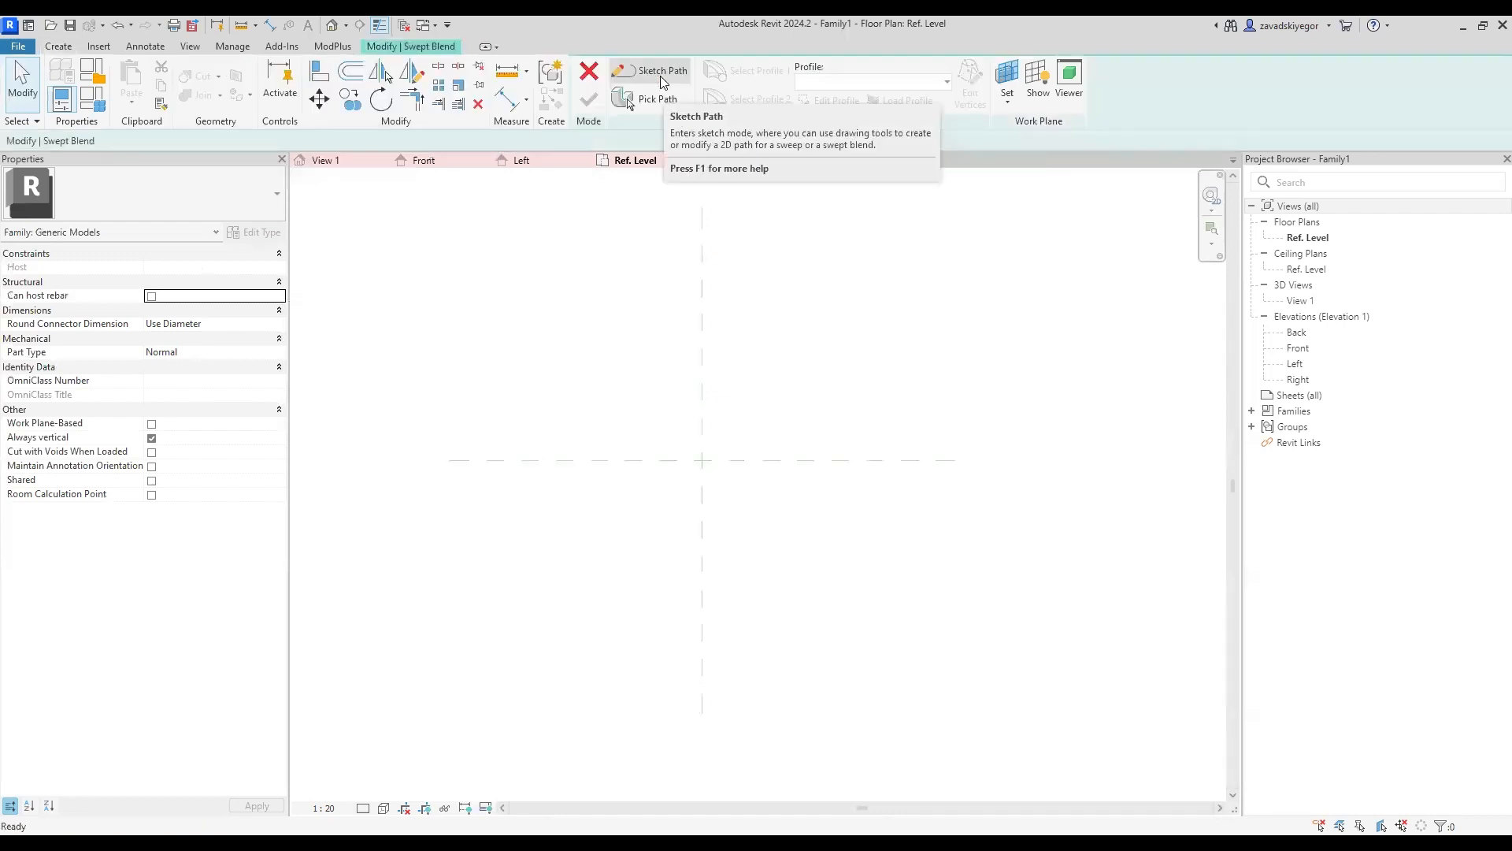
click(664, 72)
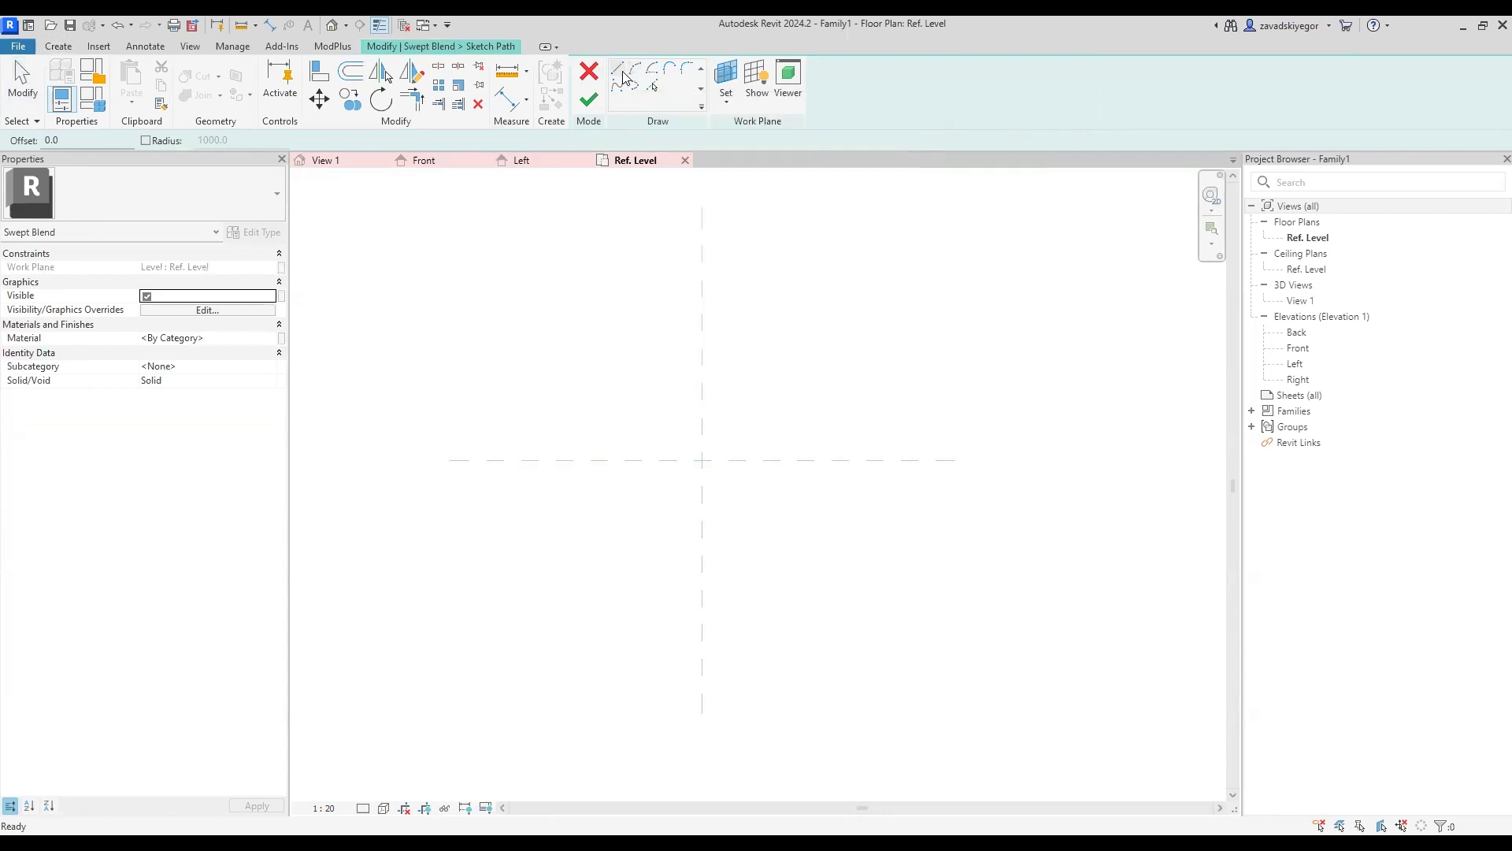
click(560, 554)
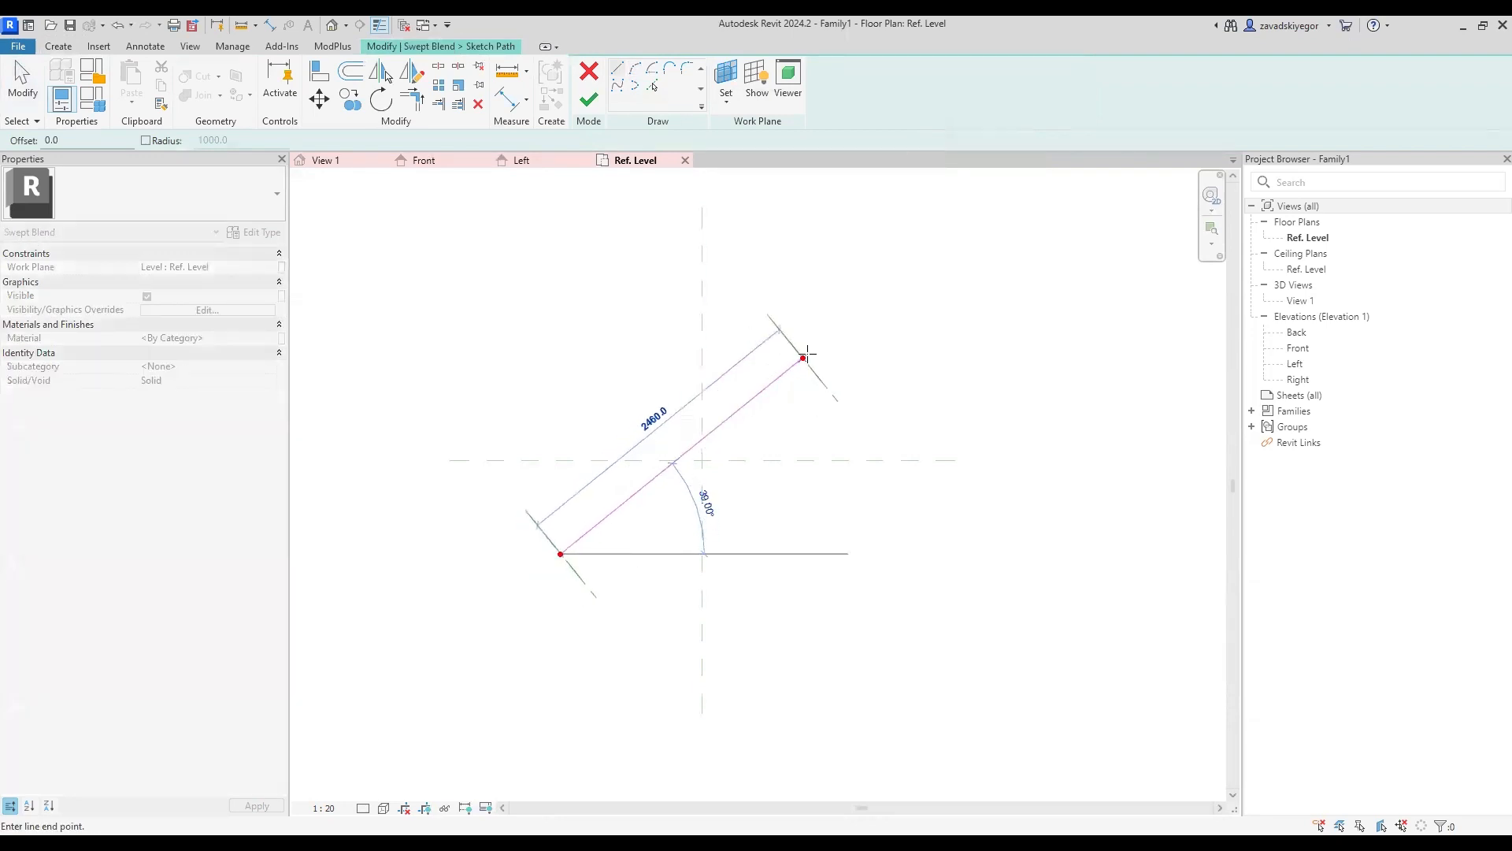
click(840, 327)
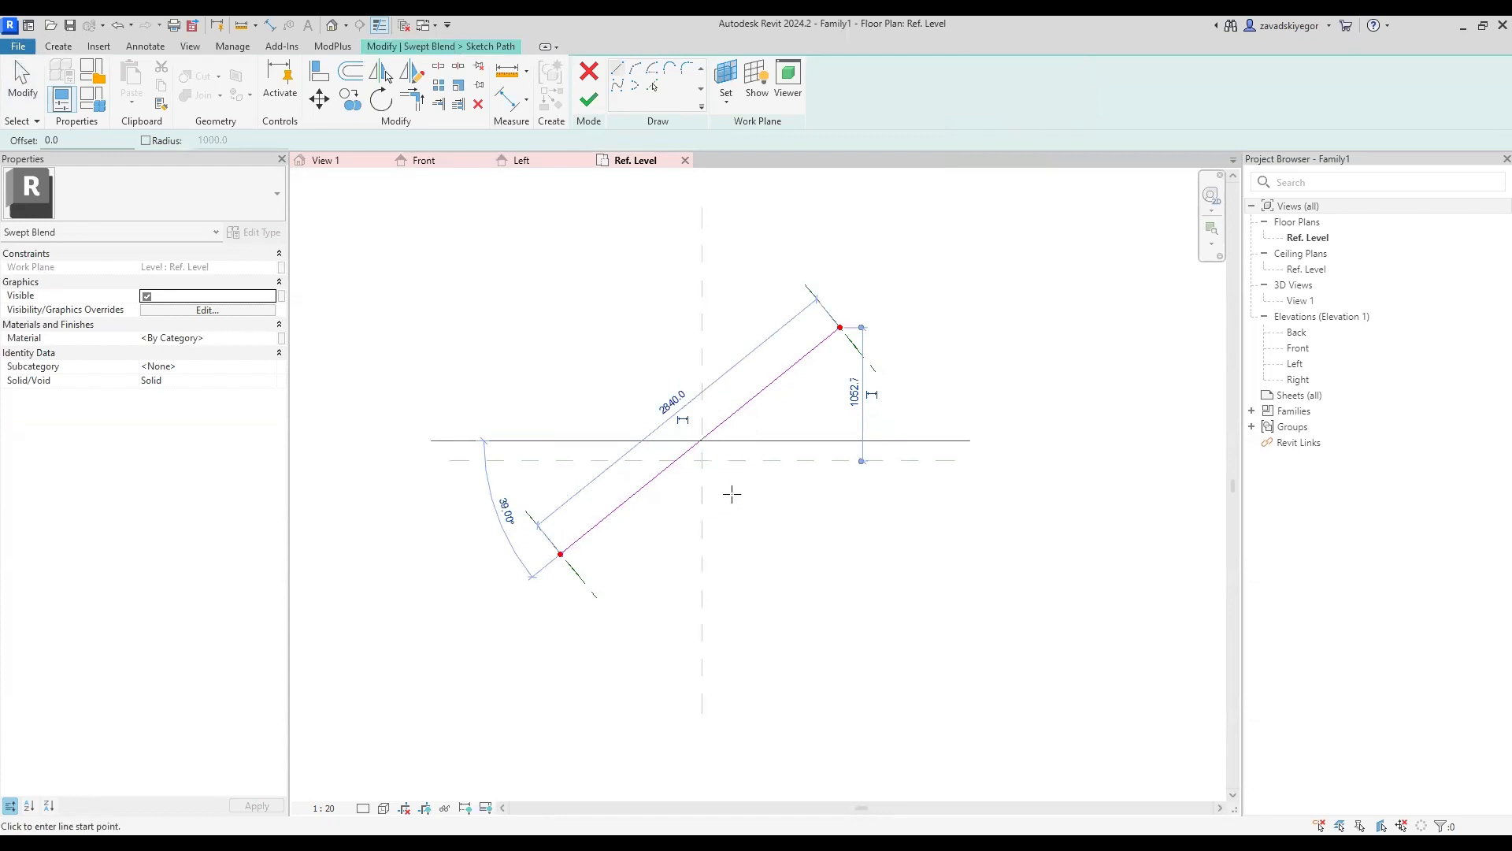
Step: Add a horizontal path line about 2400 long from the upper end of the sloped line
click(840, 326)
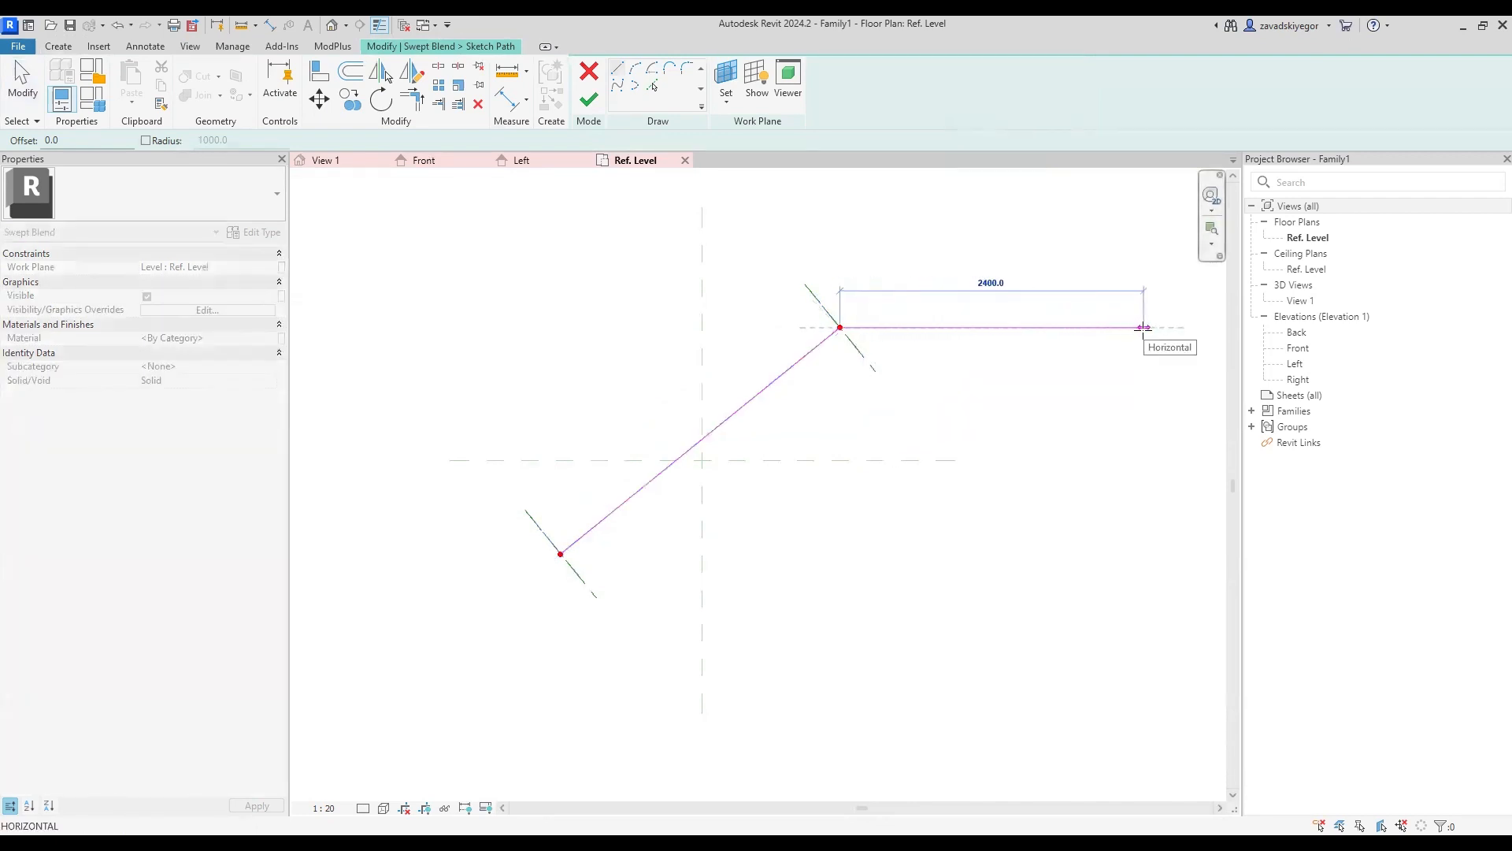
click(1143, 327)
key(Escape)
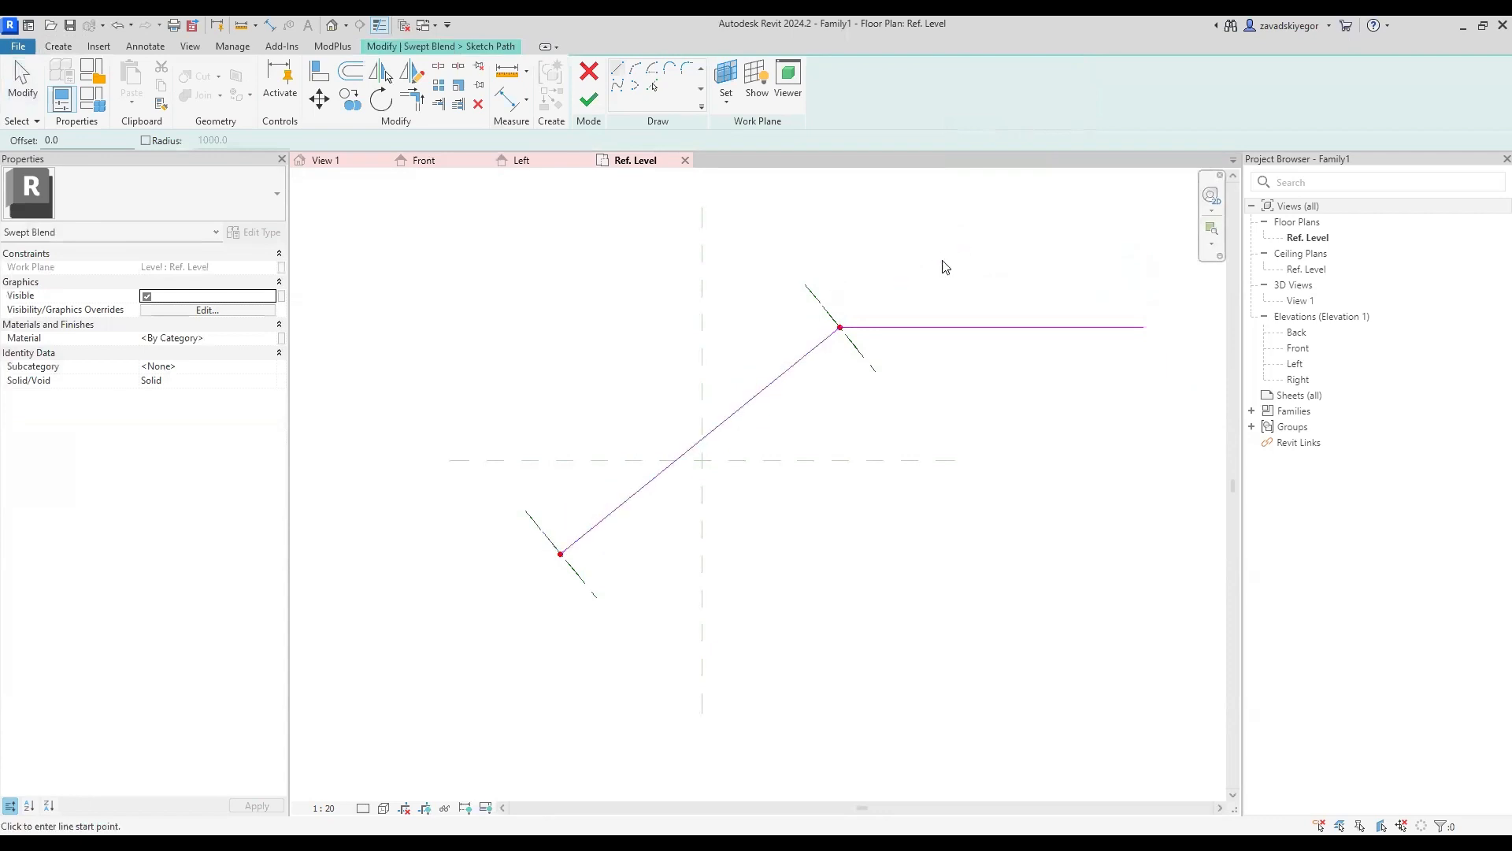
key(Escape)
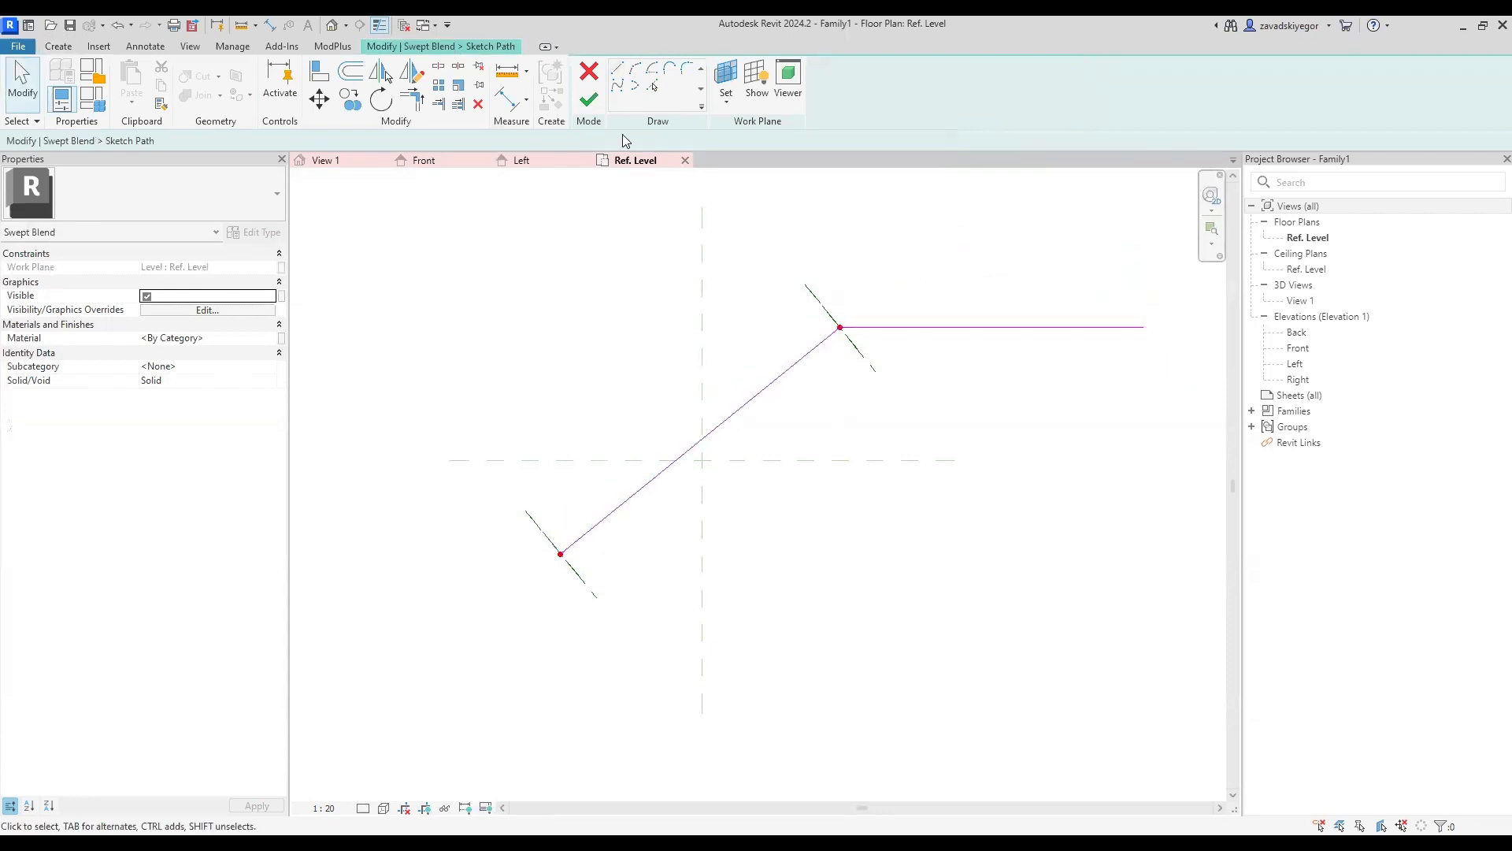
Step: Try to finish the path made of two connected line segments and return to the sketch
click(587, 100)
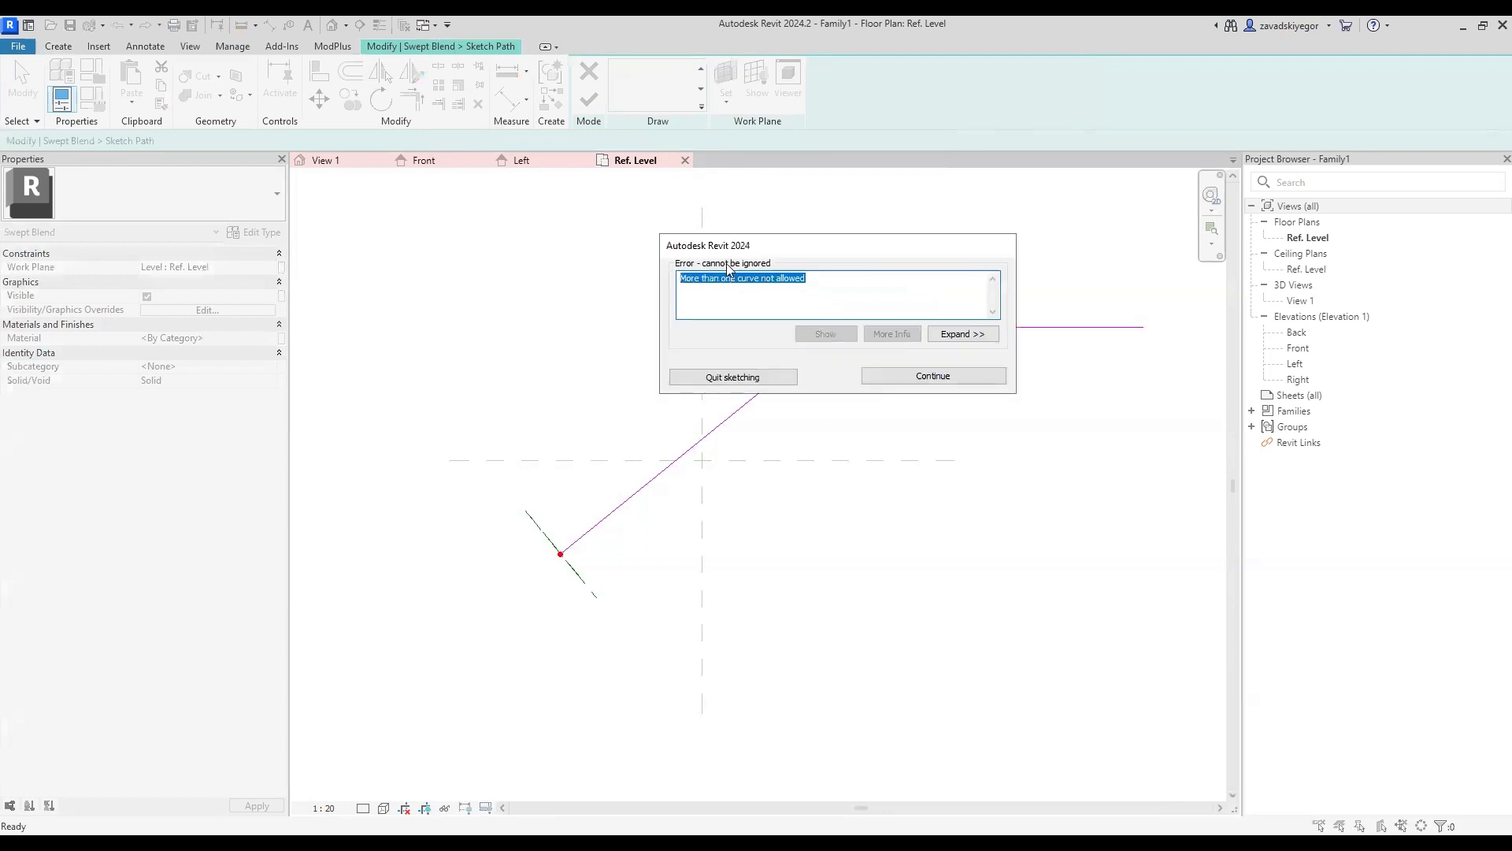
drag(804, 254, 902, 497)
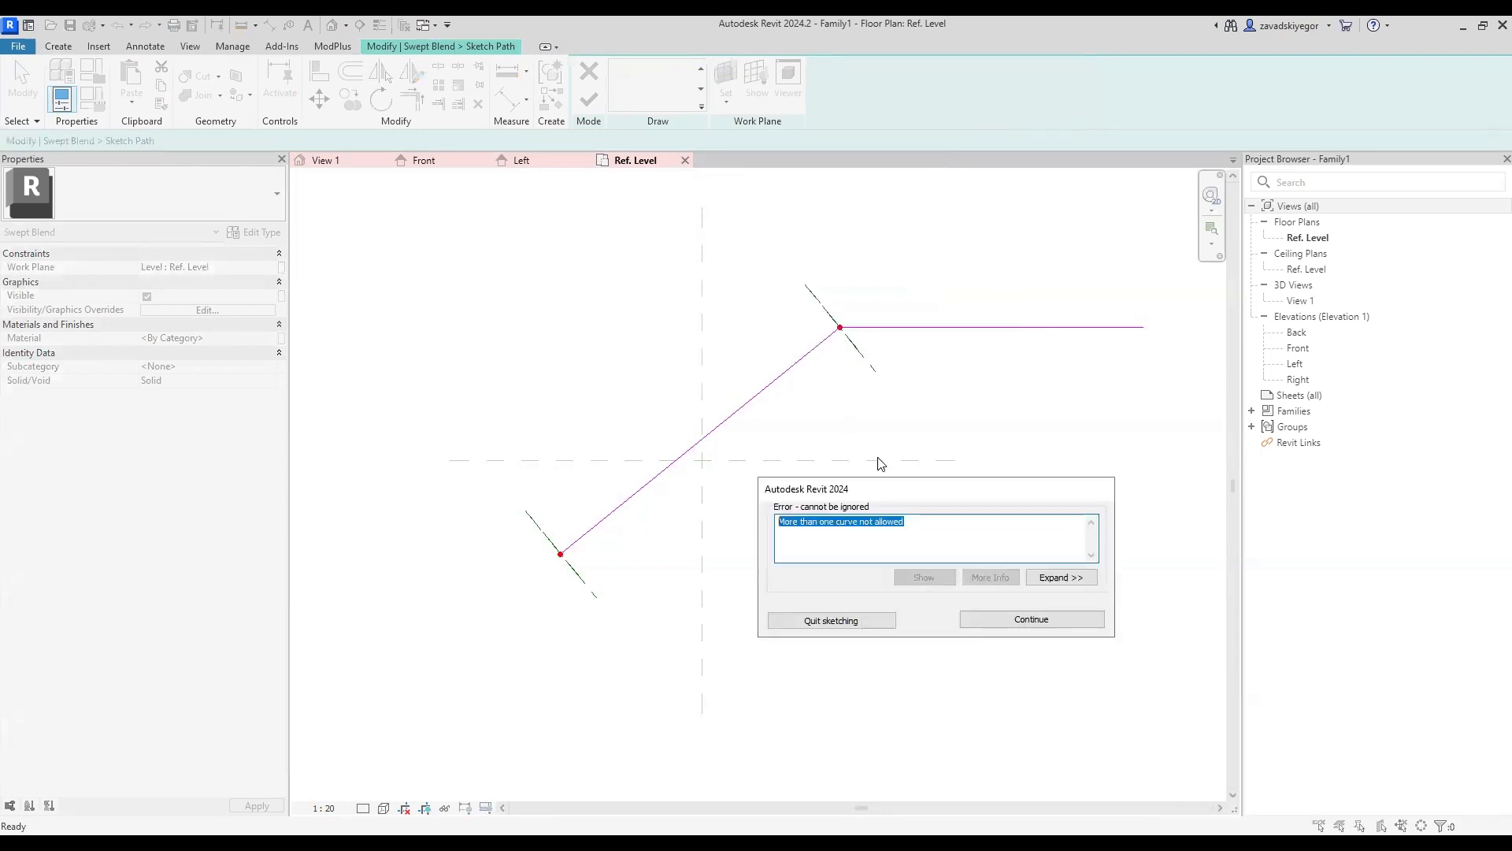
click(1031, 623)
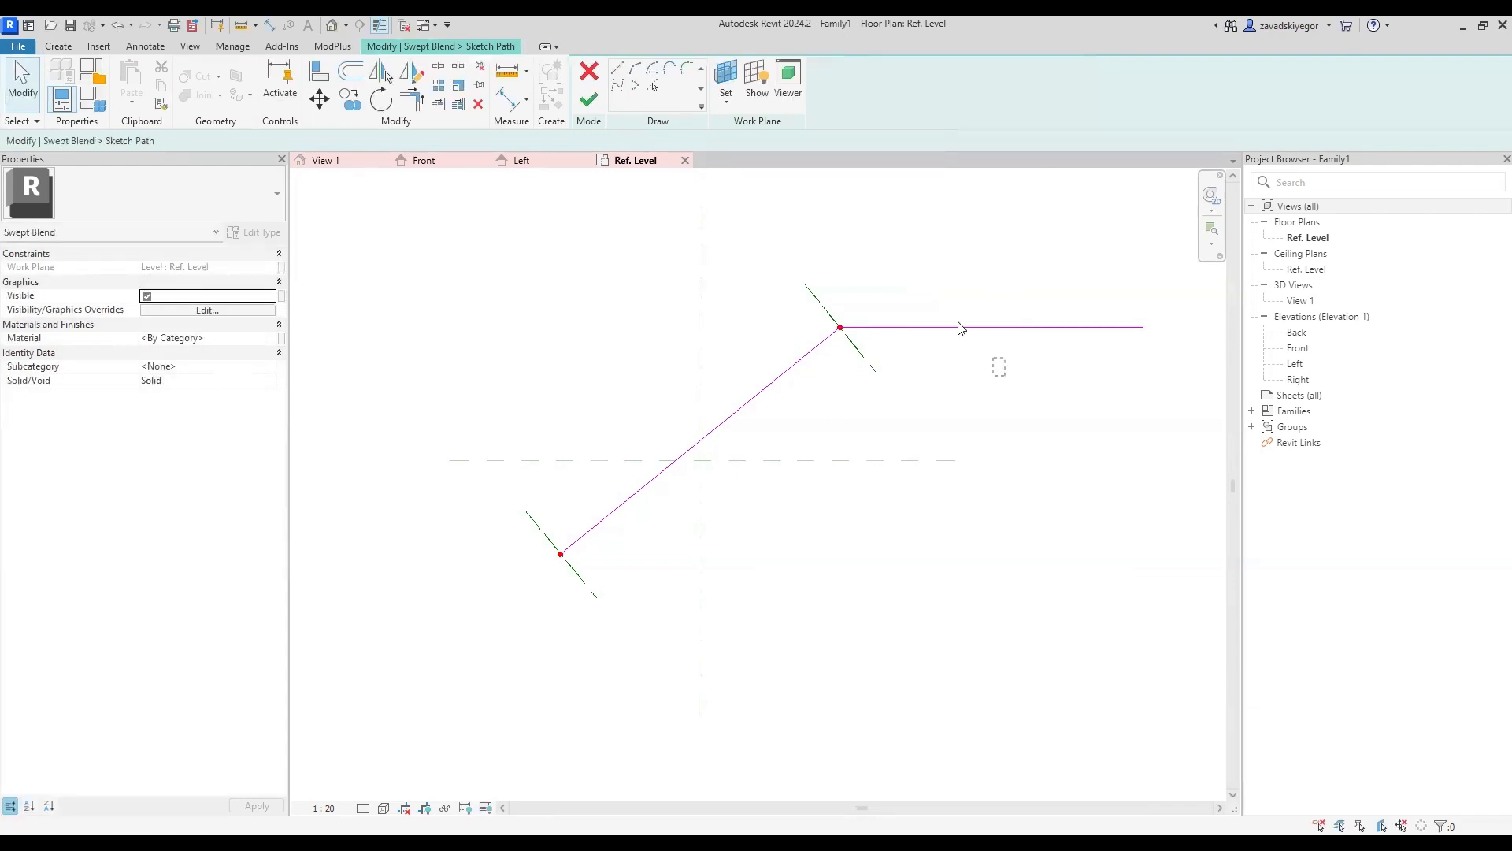
Step: Delete the horizontal and the sloped path lines from the path sketch
click(955, 327)
key(Delete)
drag(863, 373, 803, 314)
key(Delete)
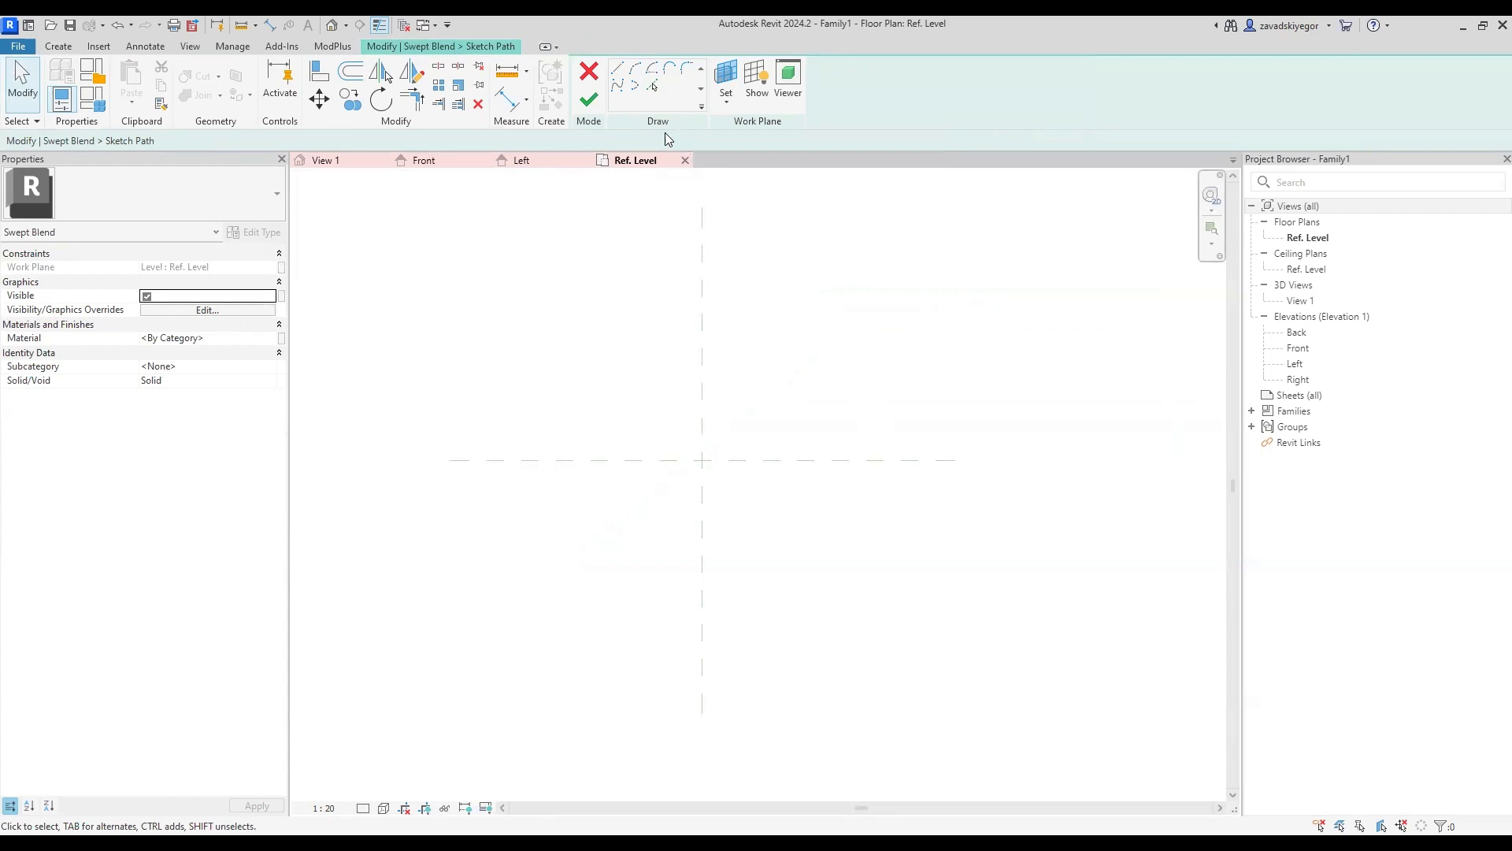
Step: Sketch a wavy spline path with six alternating low and high control points across the vertical reference plane
click(619, 88)
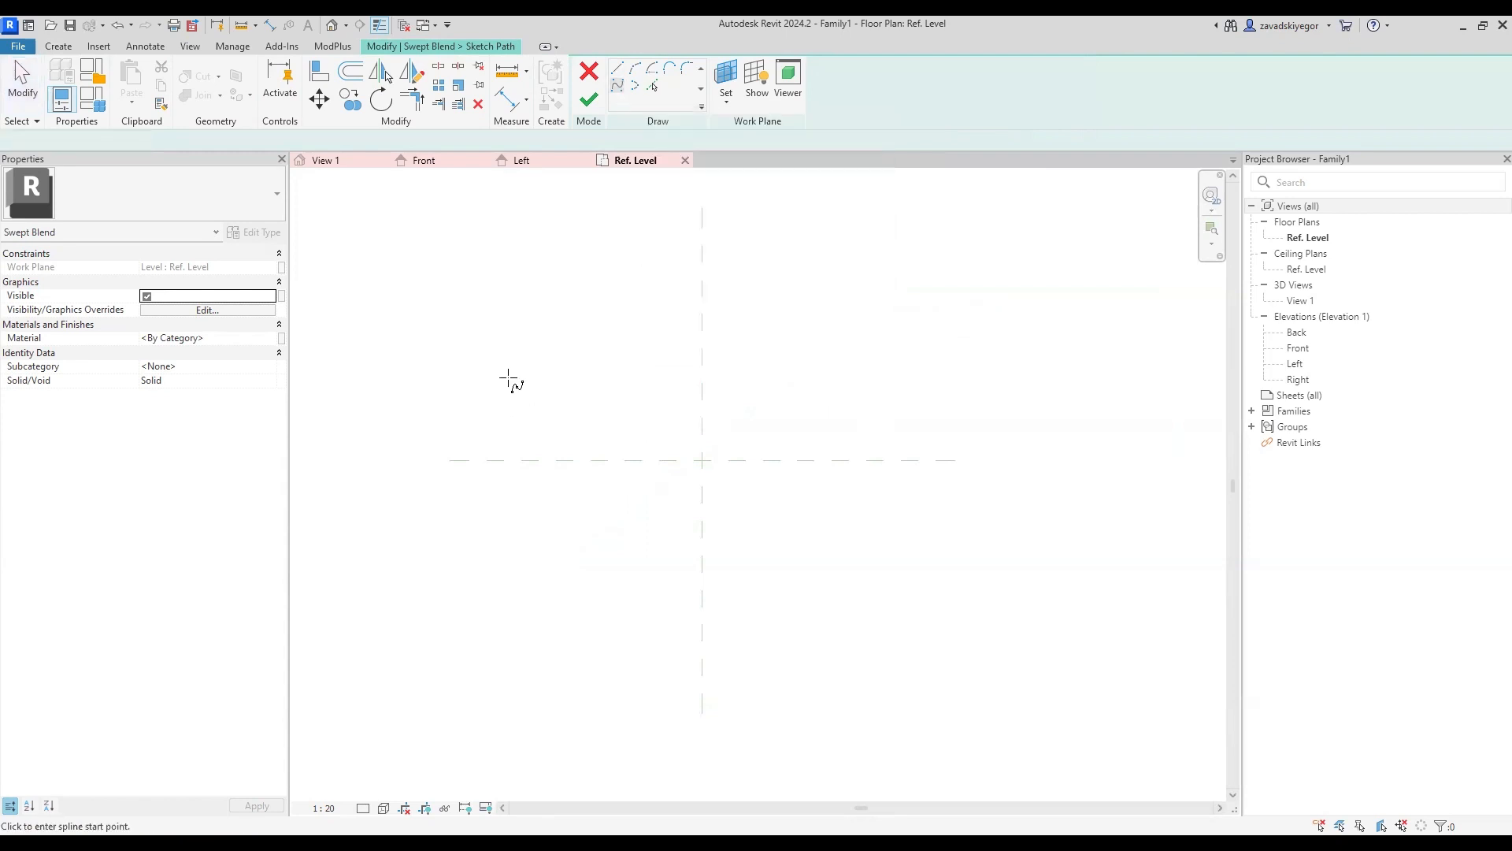
click(524, 352)
click(672, 597)
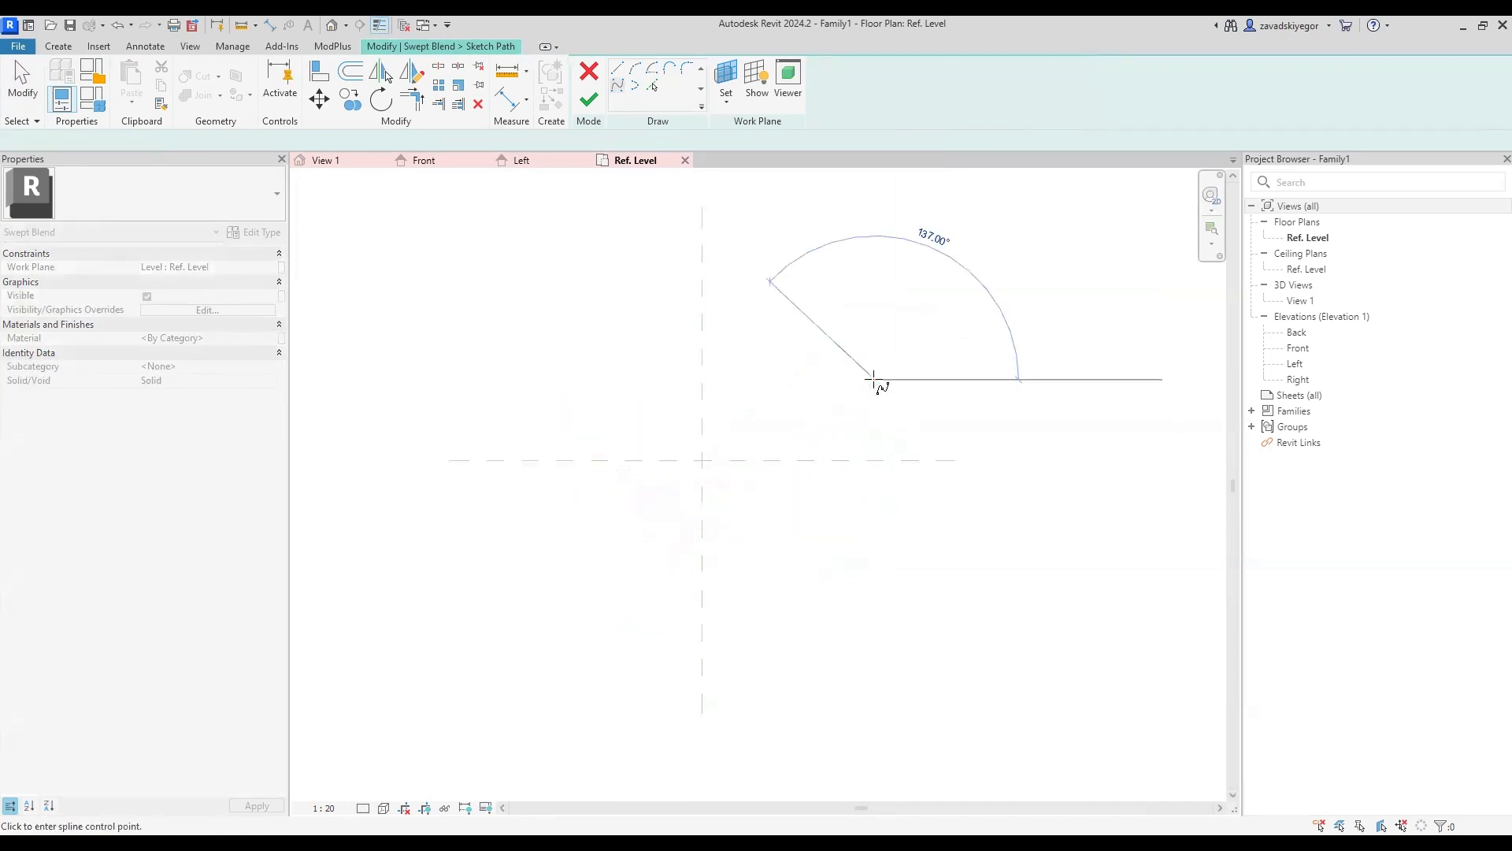
click(875, 382)
click(1014, 540)
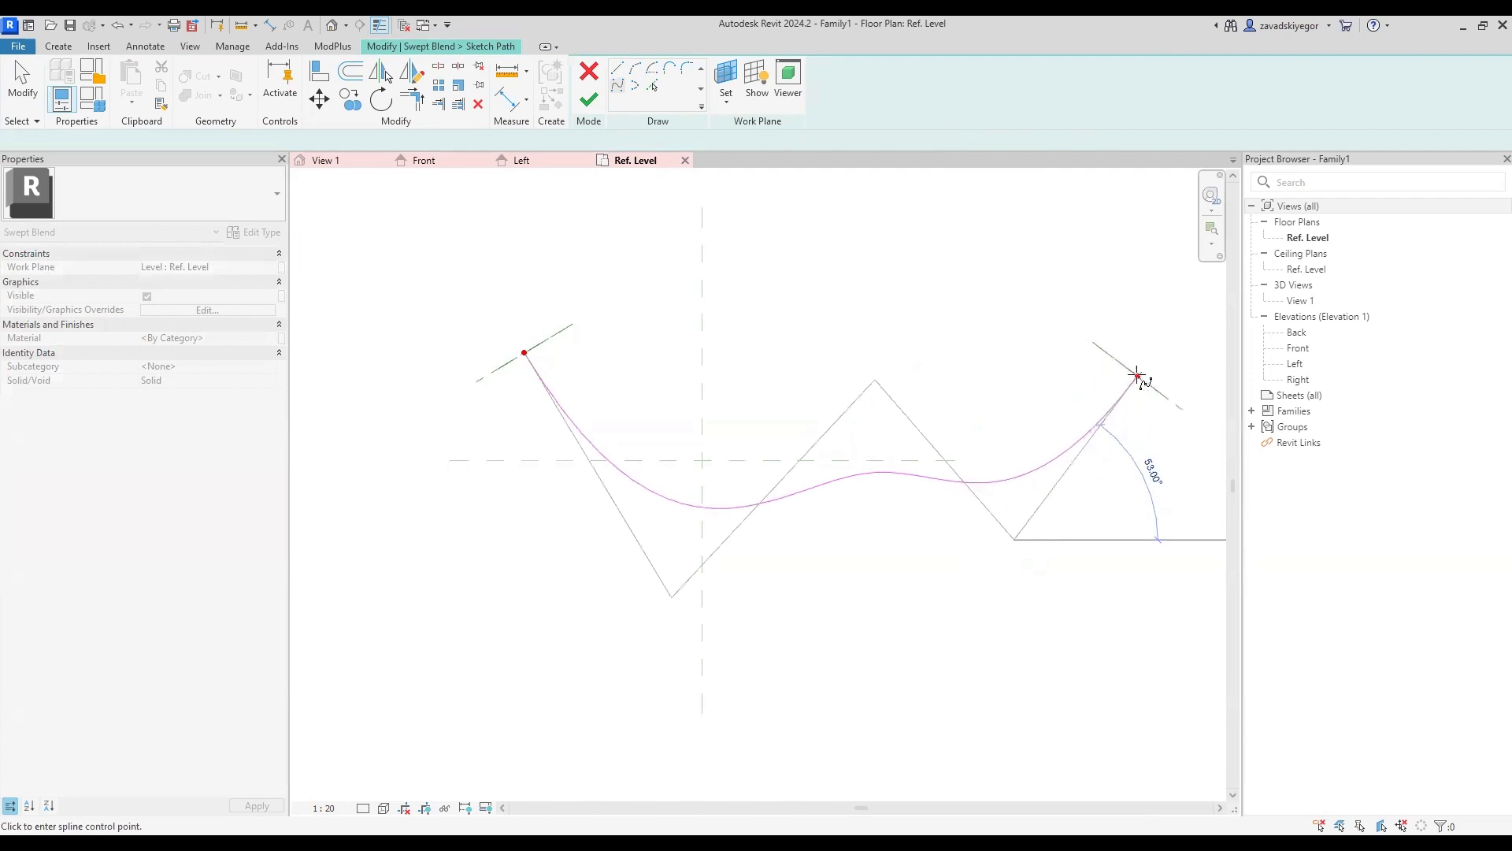
click(1138, 377)
click(1182, 499)
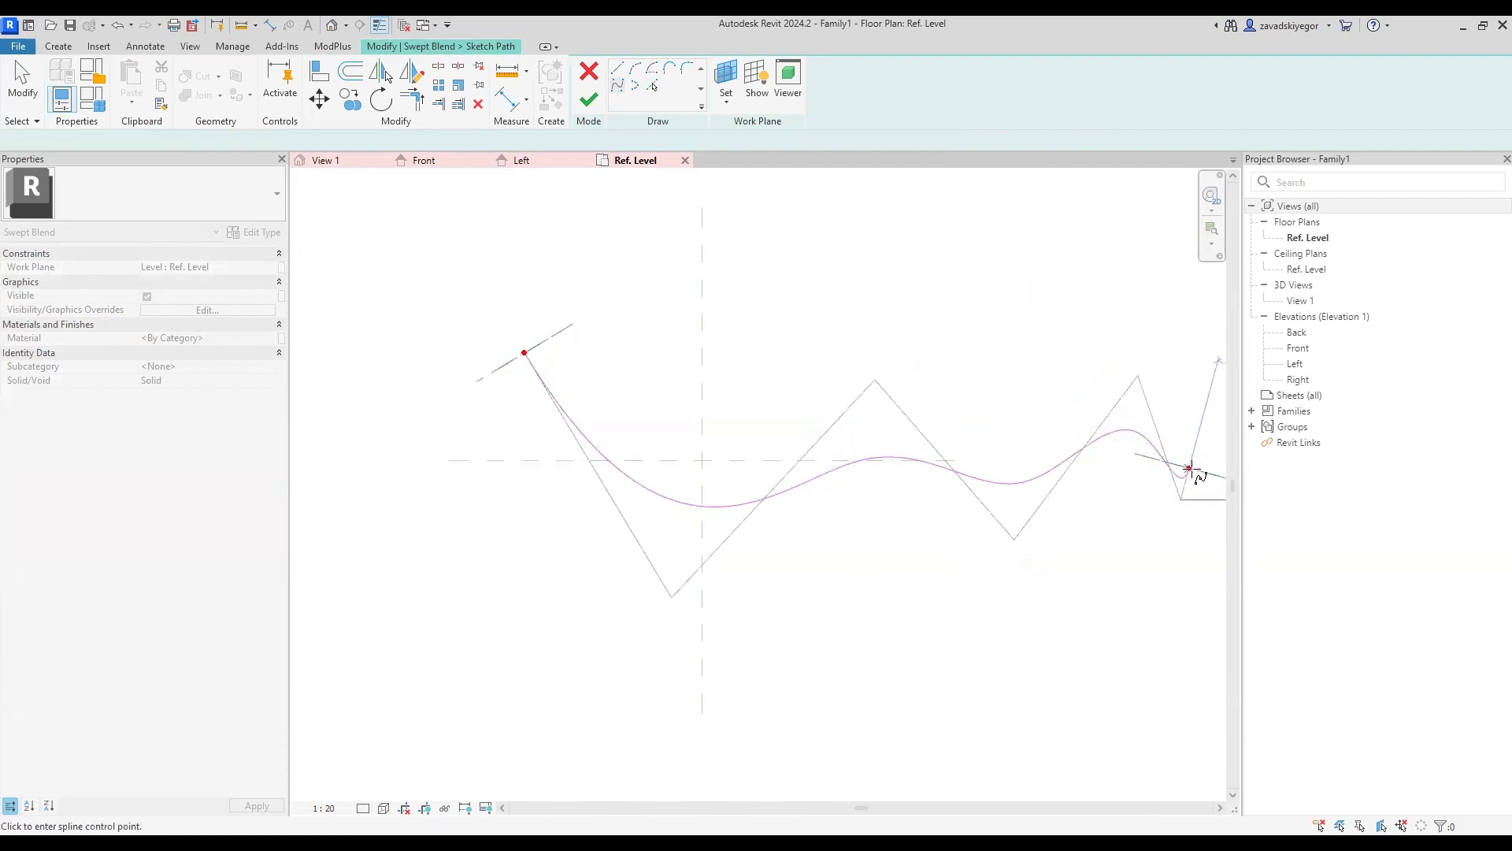
key(Escape)
key(Escape)
middle_drag(1138, 460, 1016, 448)
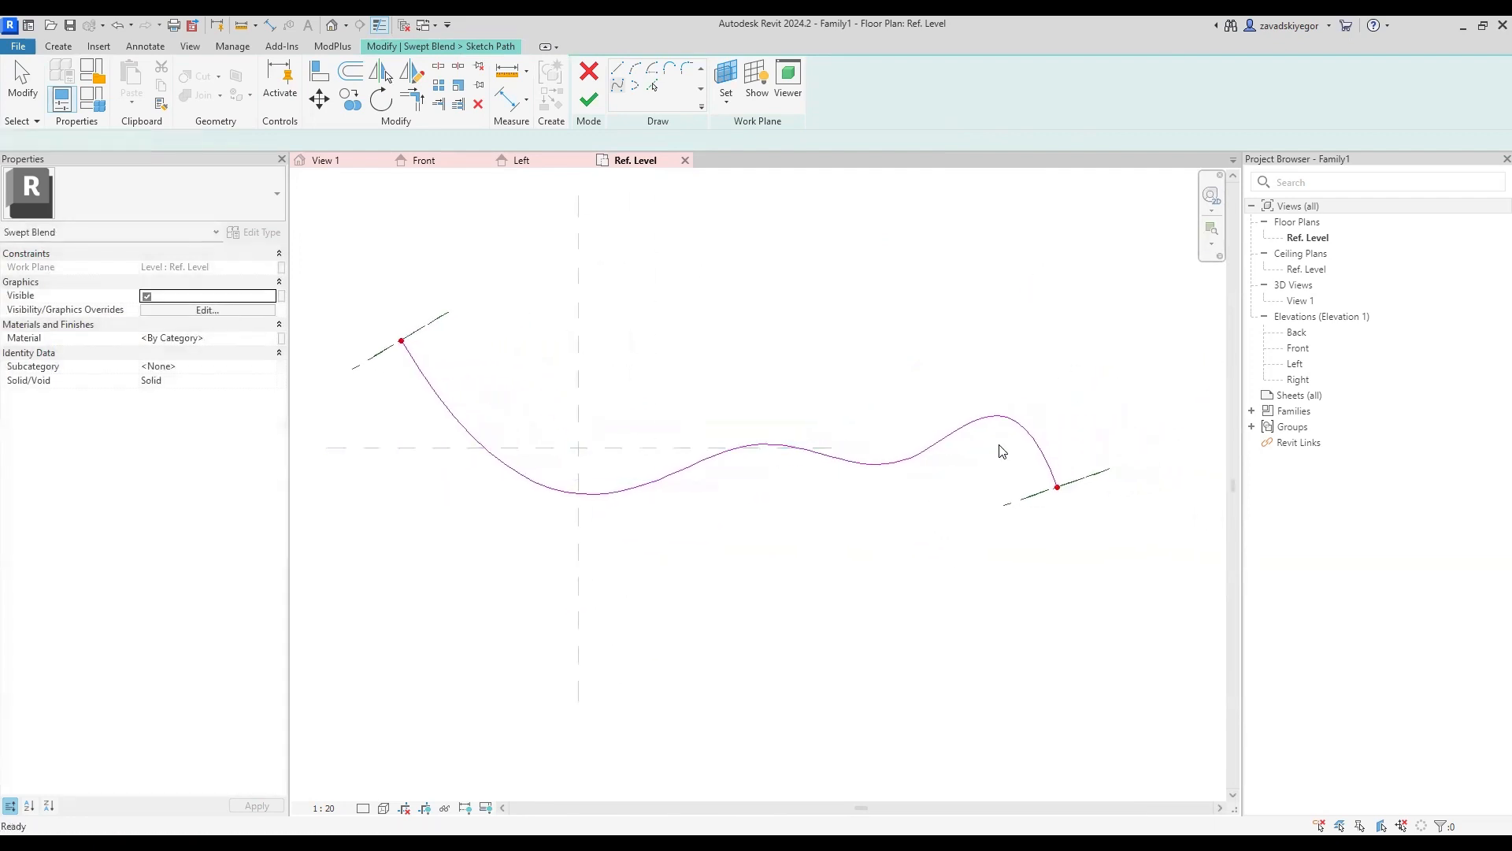
Step: Deepen the spline's waves by moving its second control point lower, its third higher and its fourth lower
click(419, 377)
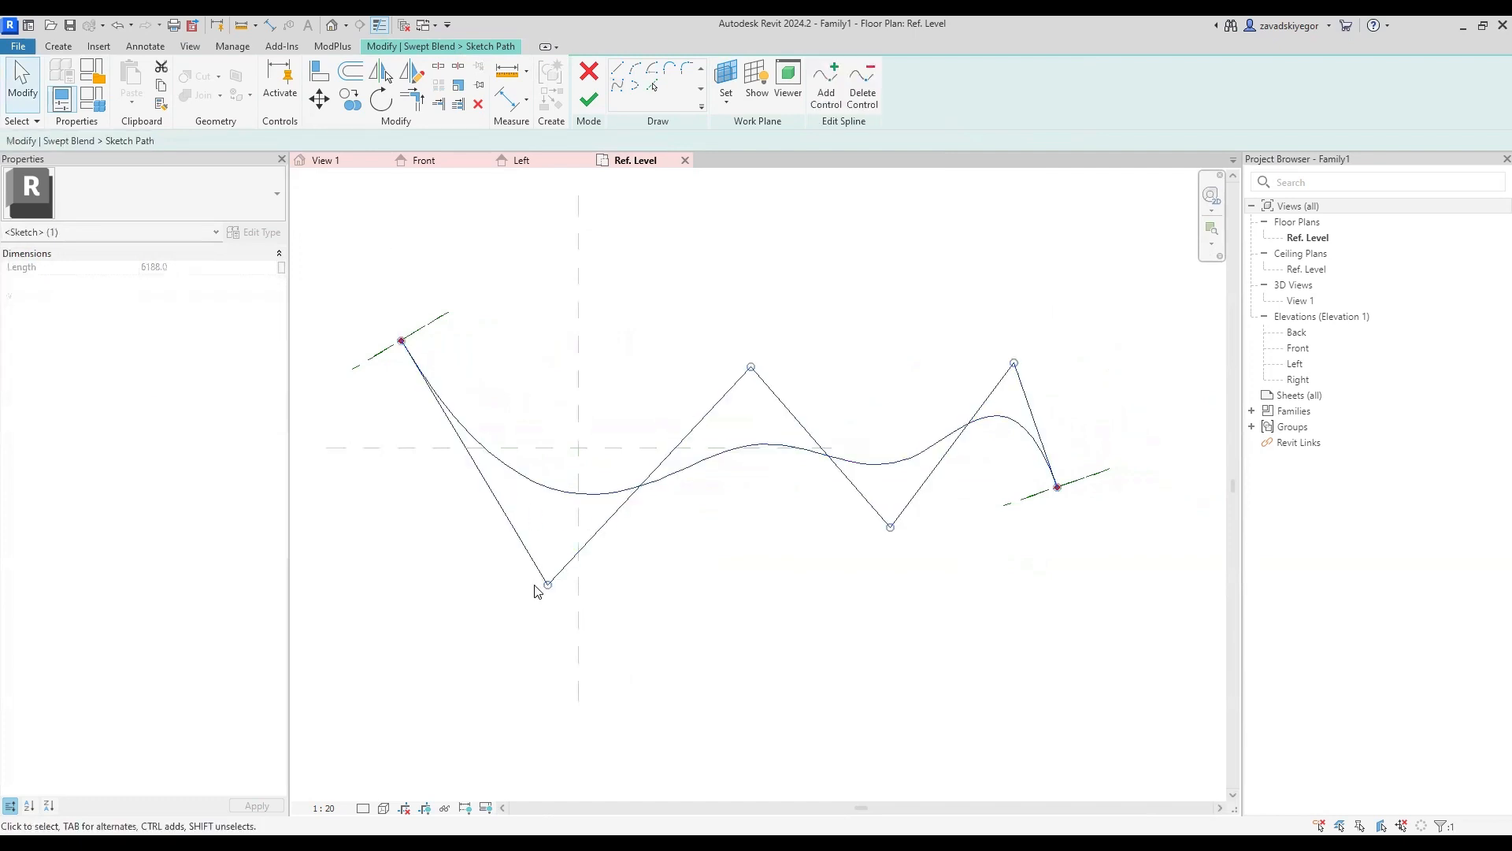
drag(544, 587, 440, 664)
click(617, 272)
drag(752, 369, 609, 251)
click(725, 417)
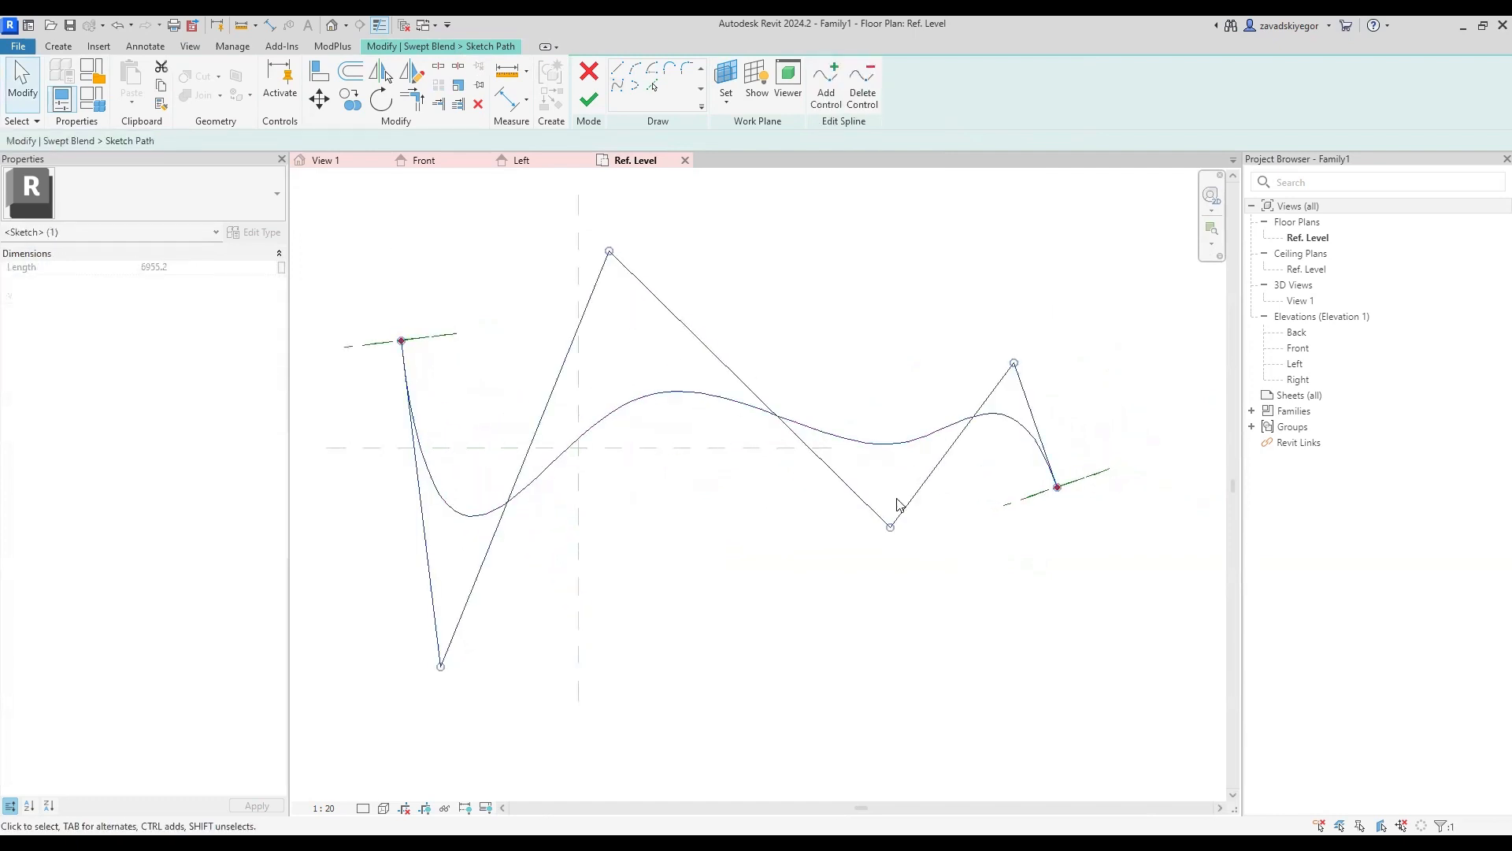
drag(837, 651, 829, 648)
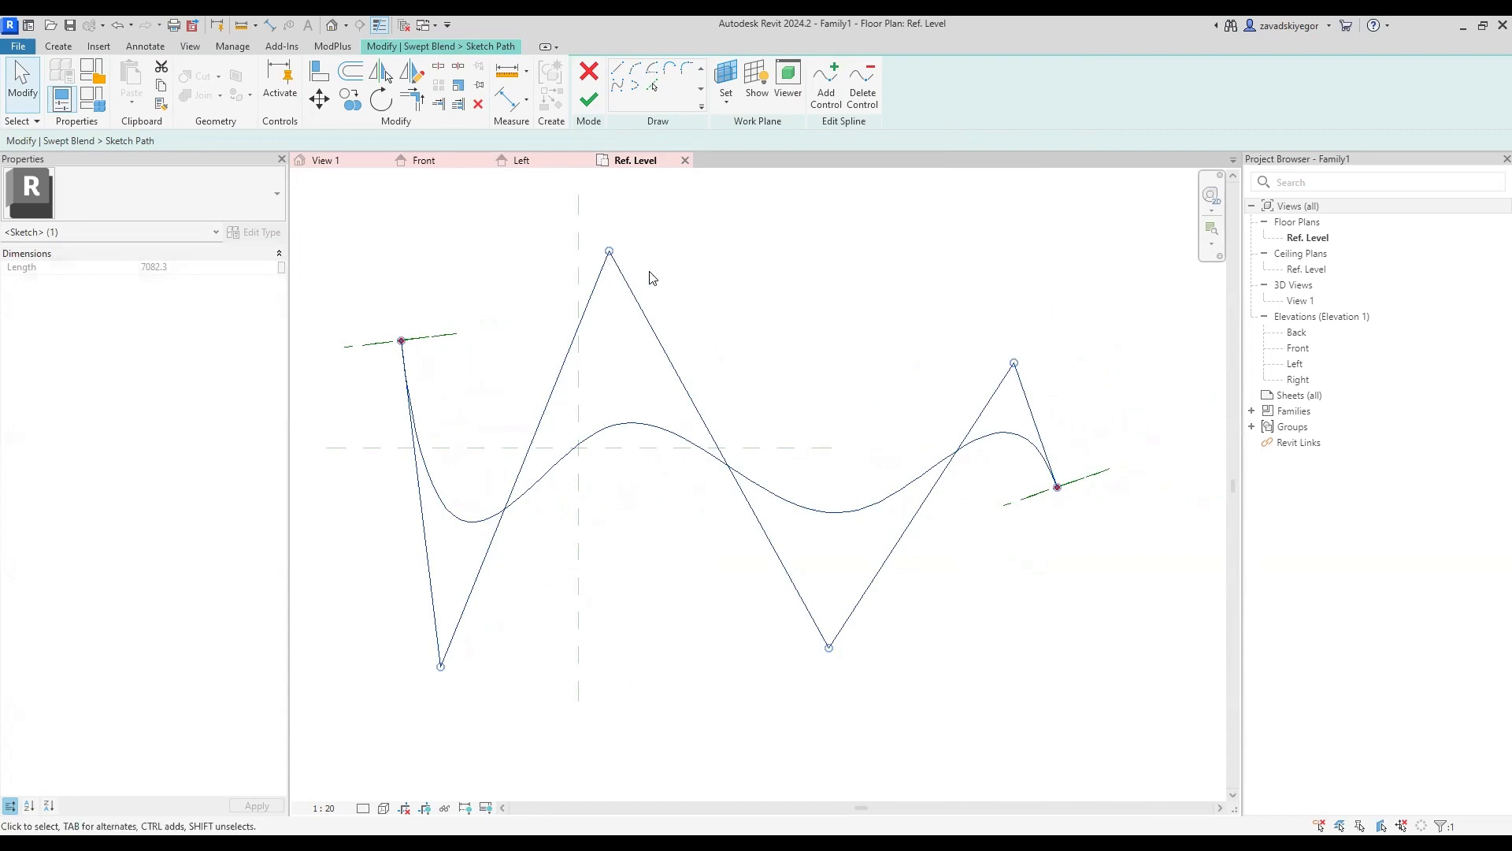
click(729, 278)
middle_drag(751, 304, 789, 304)
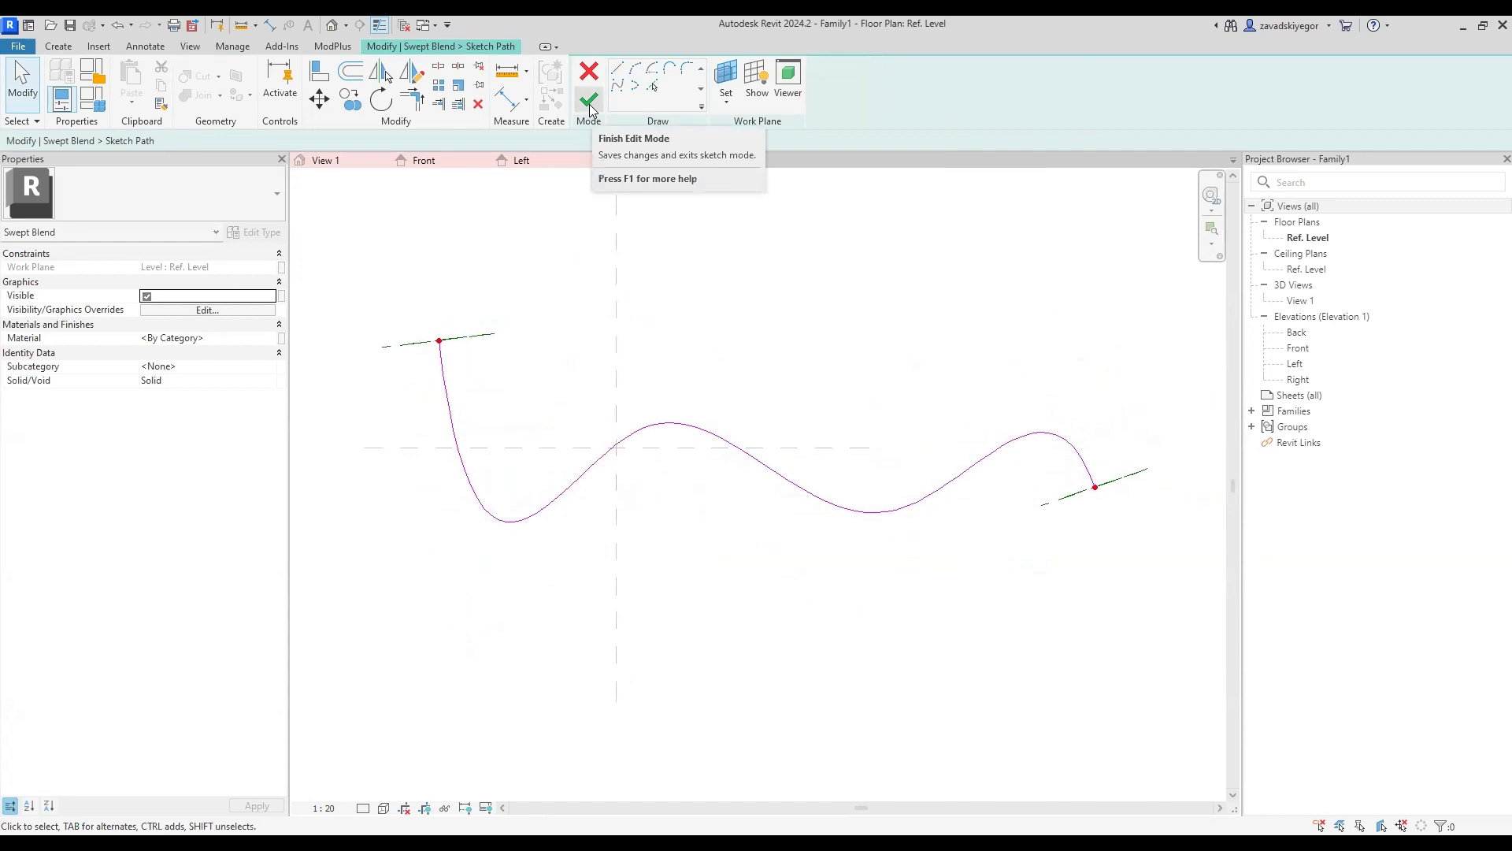
Step: Finish the spline path and open Profile 1 for editing in the 3D view View 1
click(589, 101)
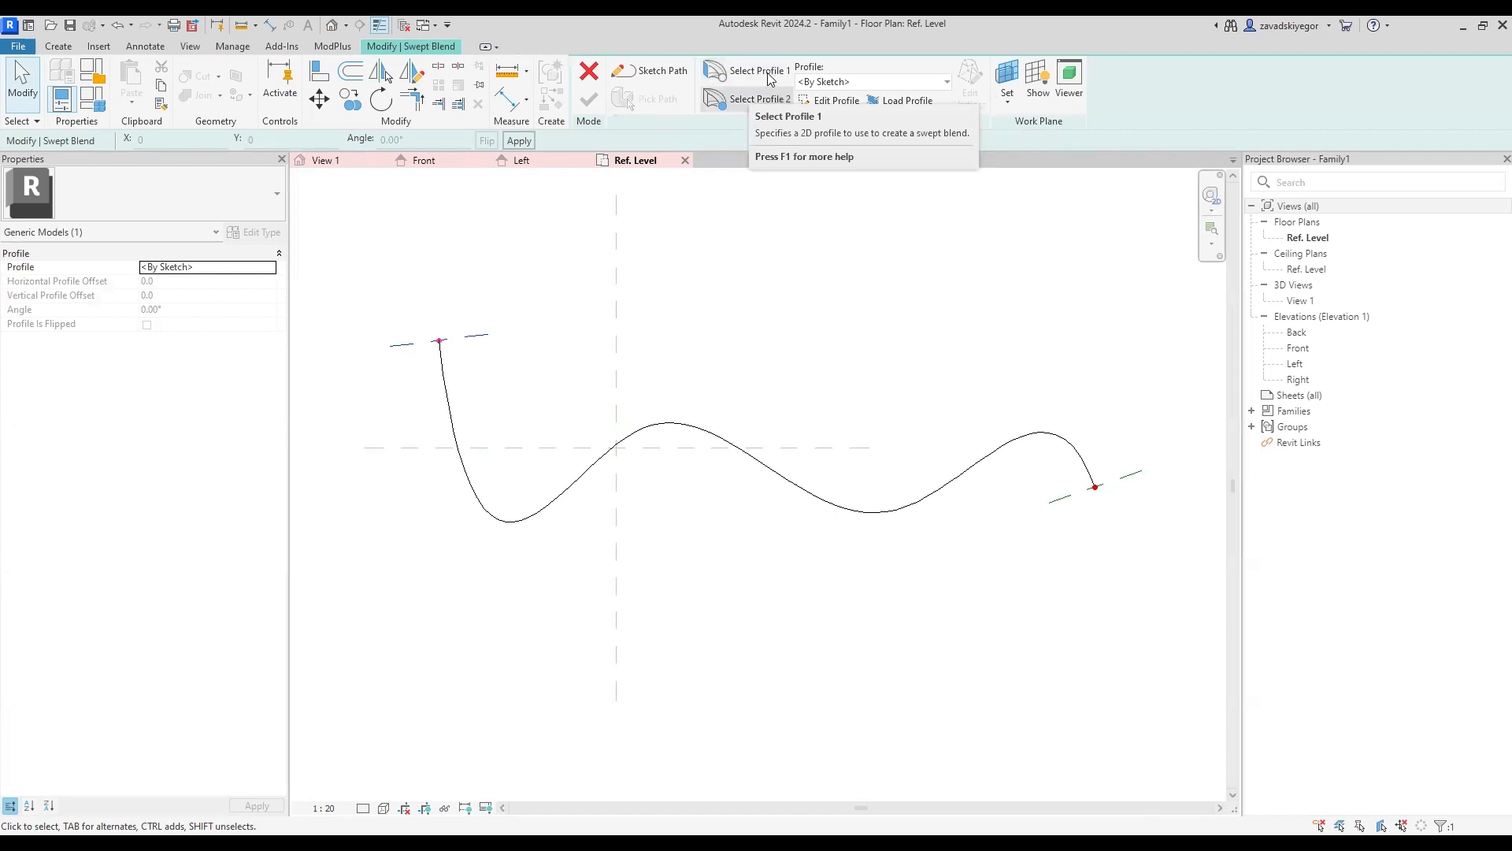
click(742, 84)
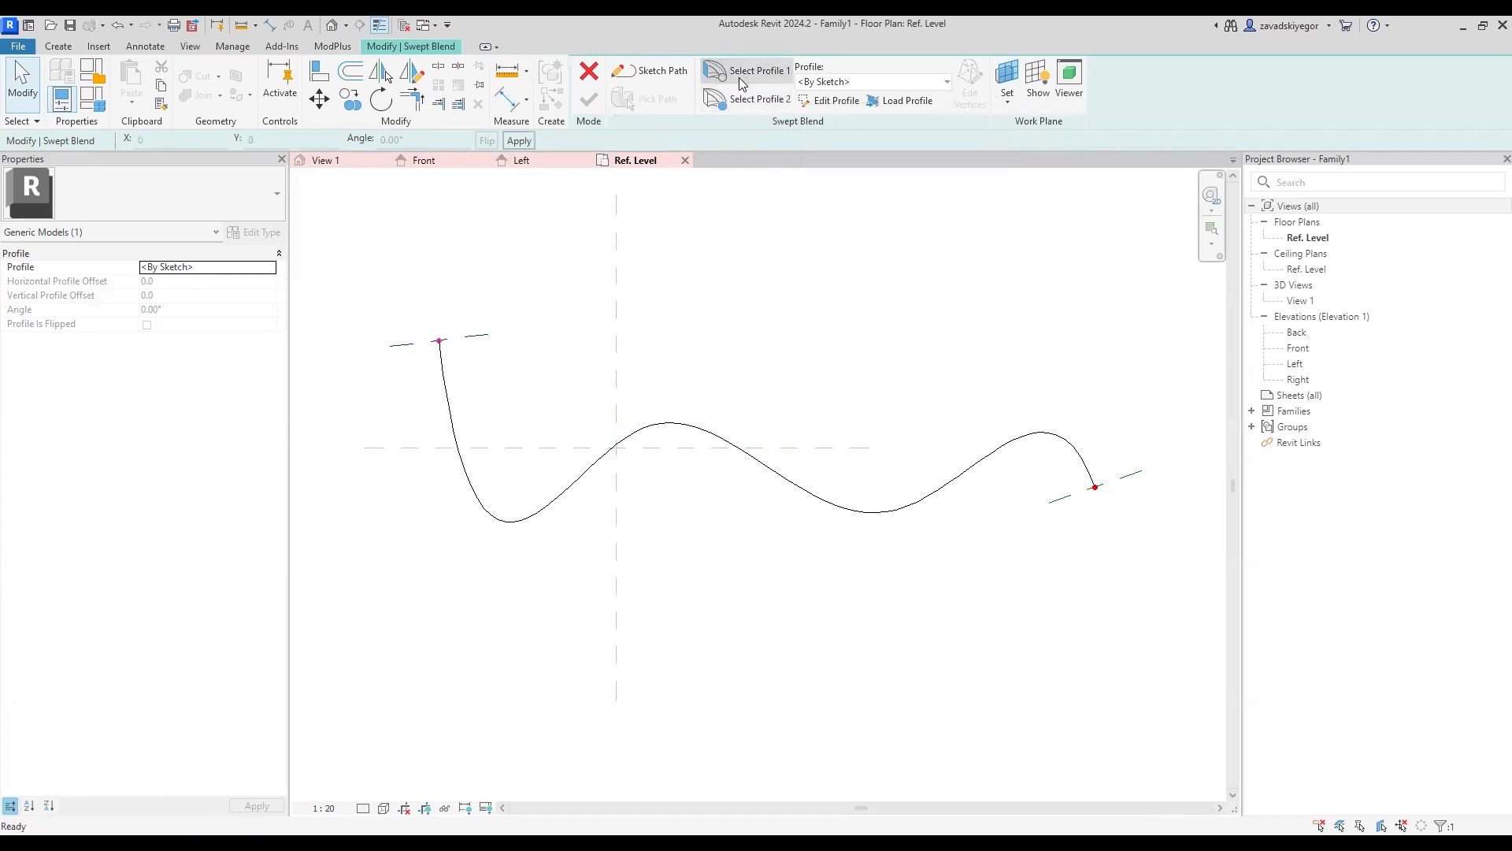
click(833, 103)
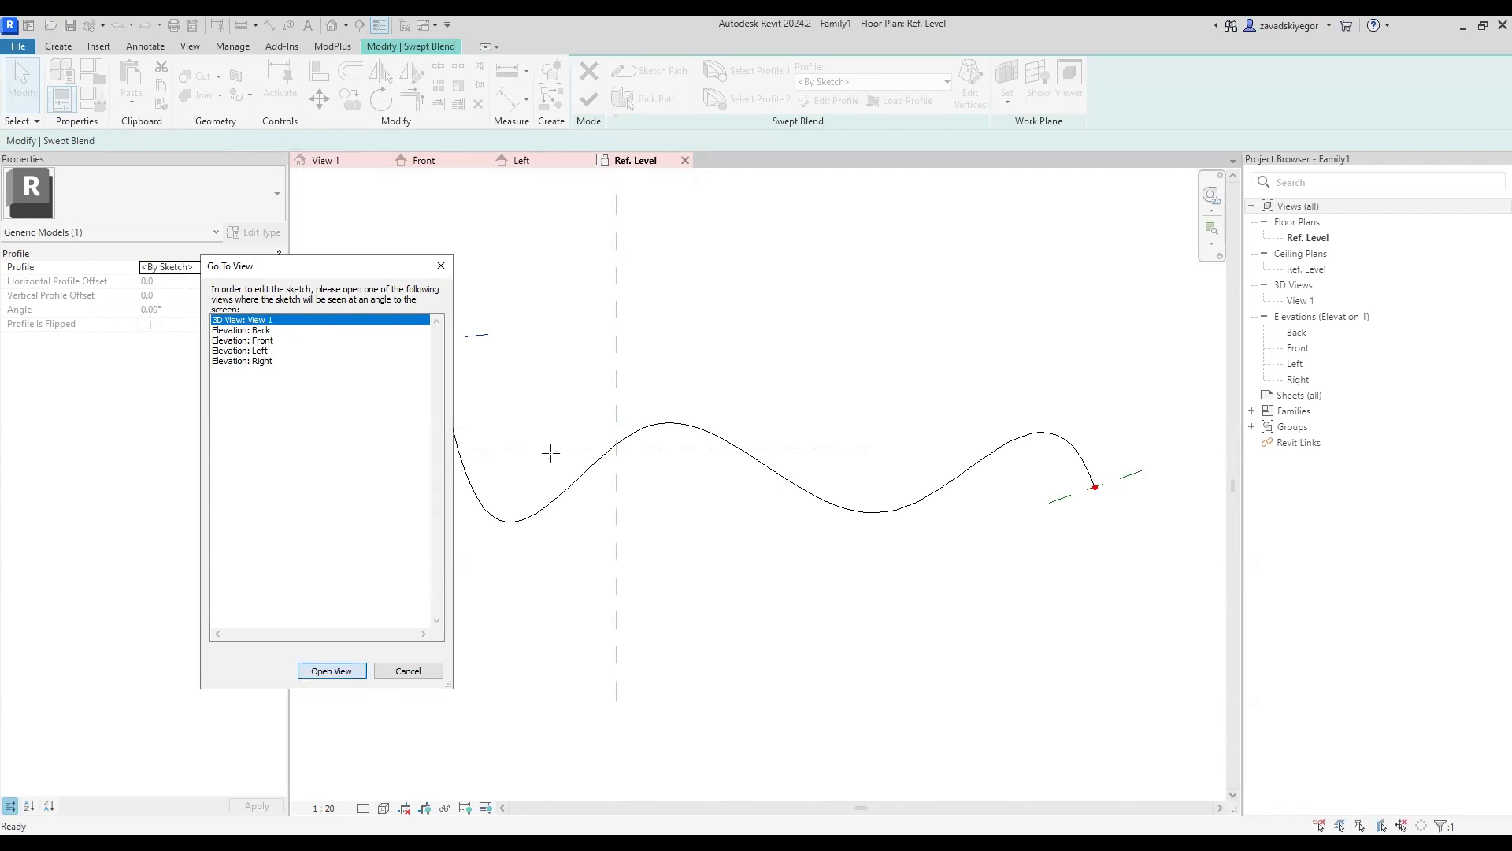
click(331, 671)
shift+middle_drag(648, 419, 841, 443)
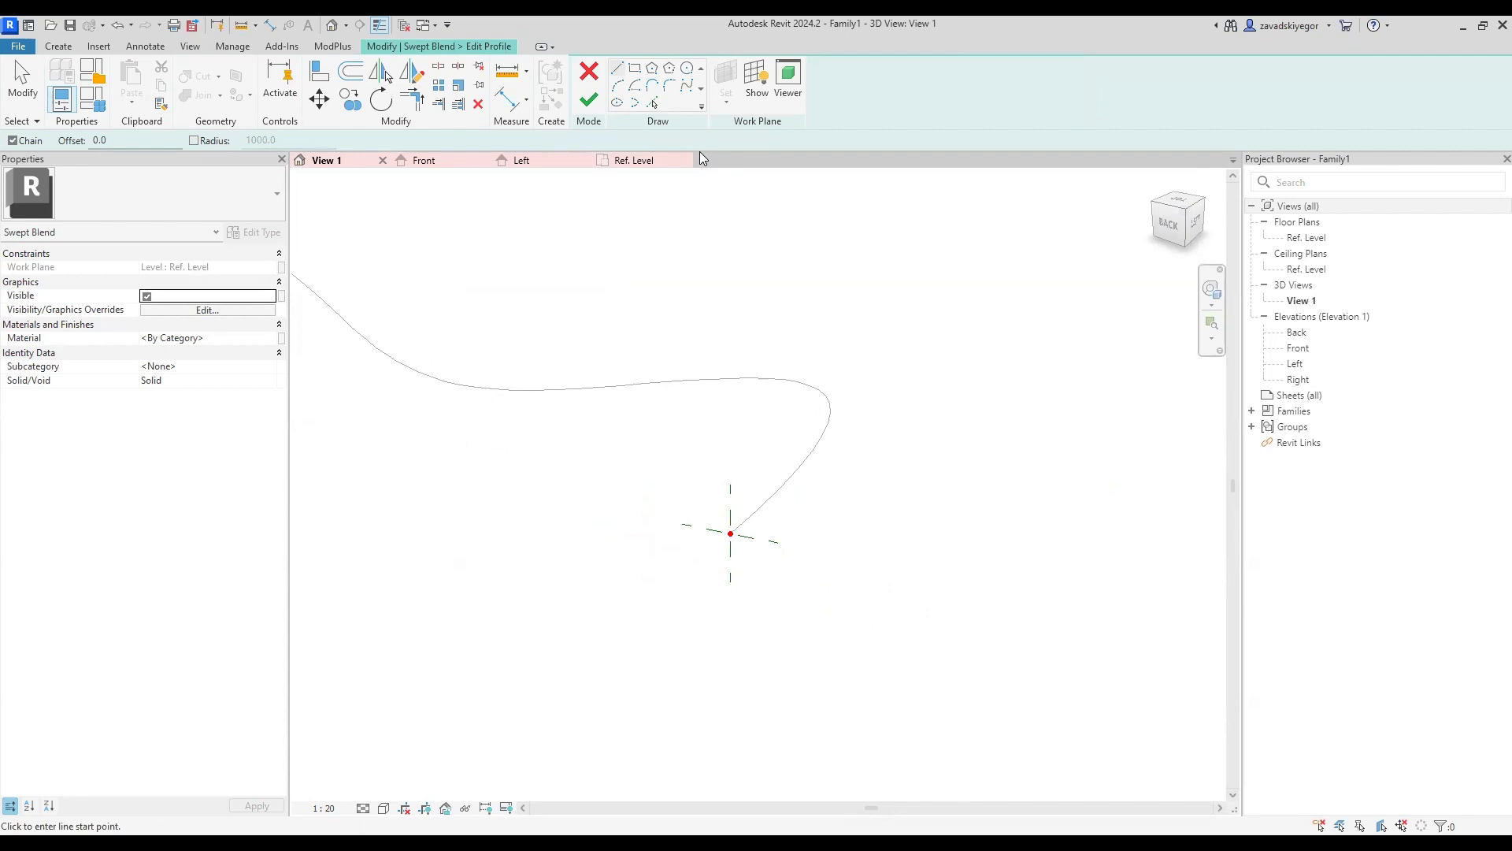
Step: Try a rectangular profile of about 280 by 1420 starting at the path's end point, and delete it
click(636, 69)
click(731, 533)
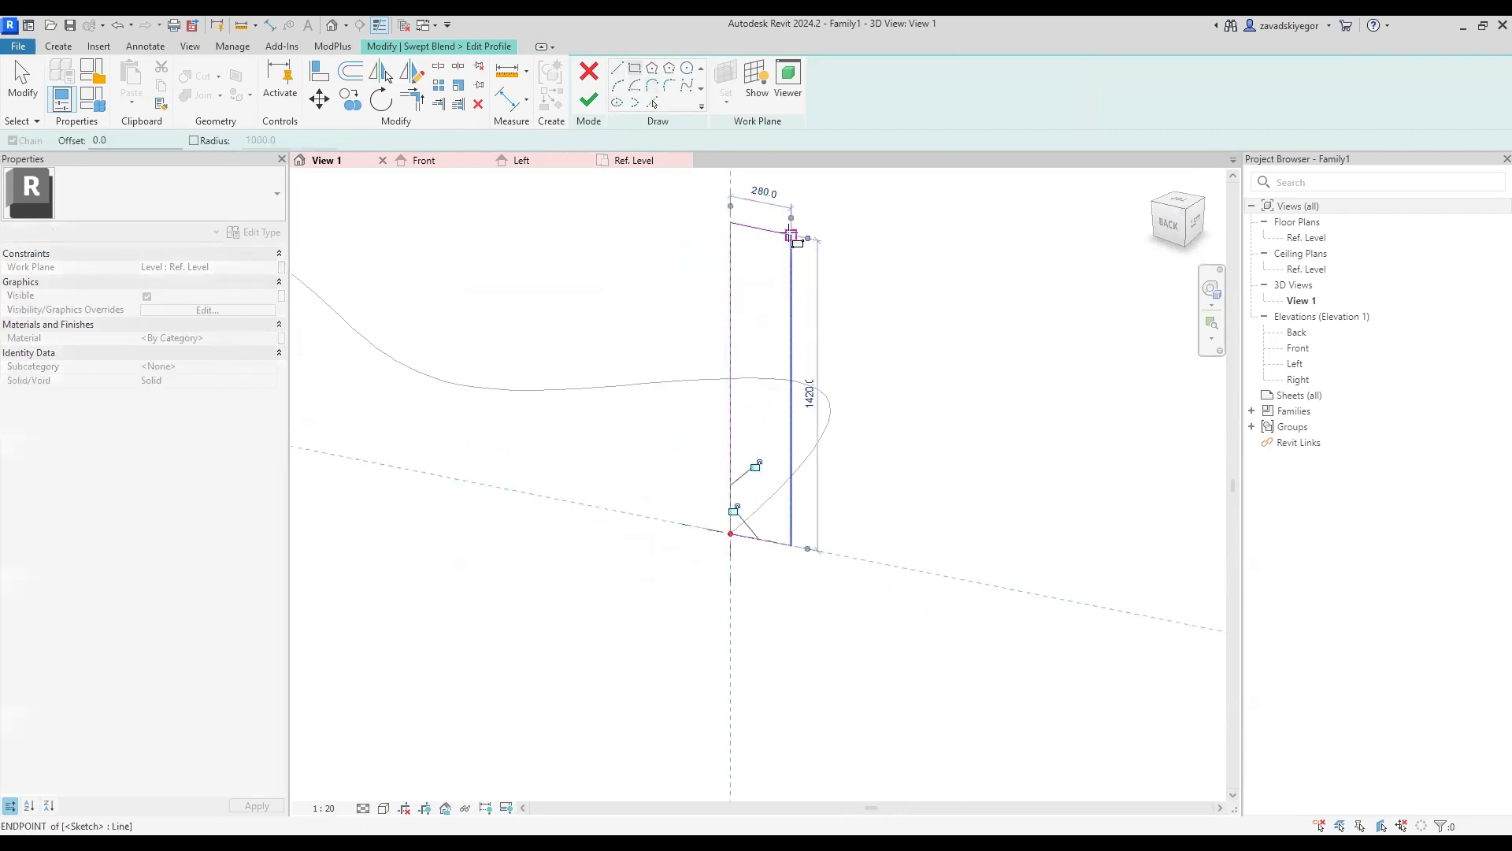
click(791, 234)
key(Escape)
drag(704, 186, 819, 616)
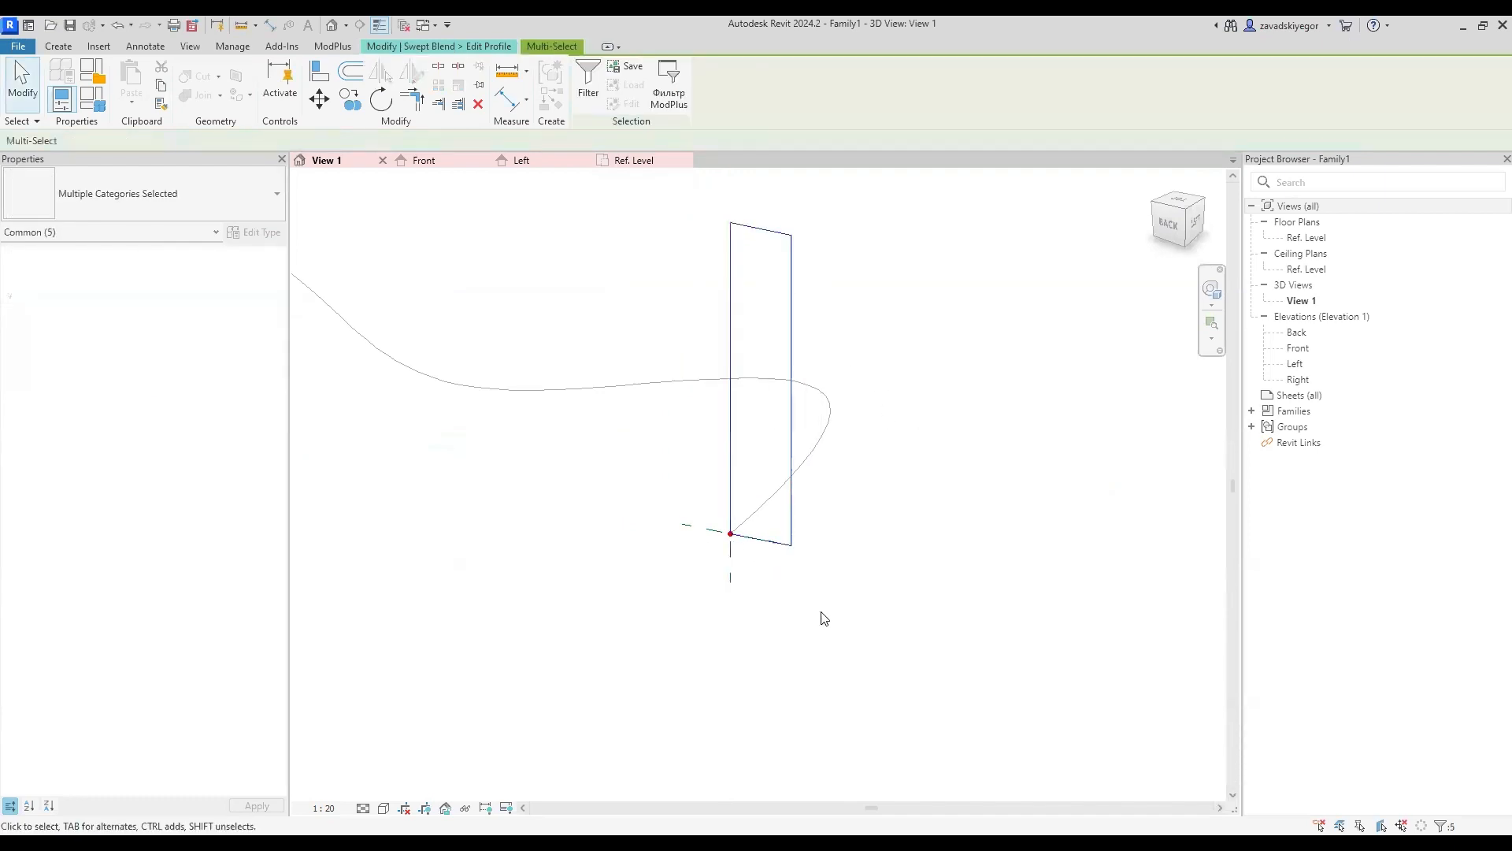
key(Delete)
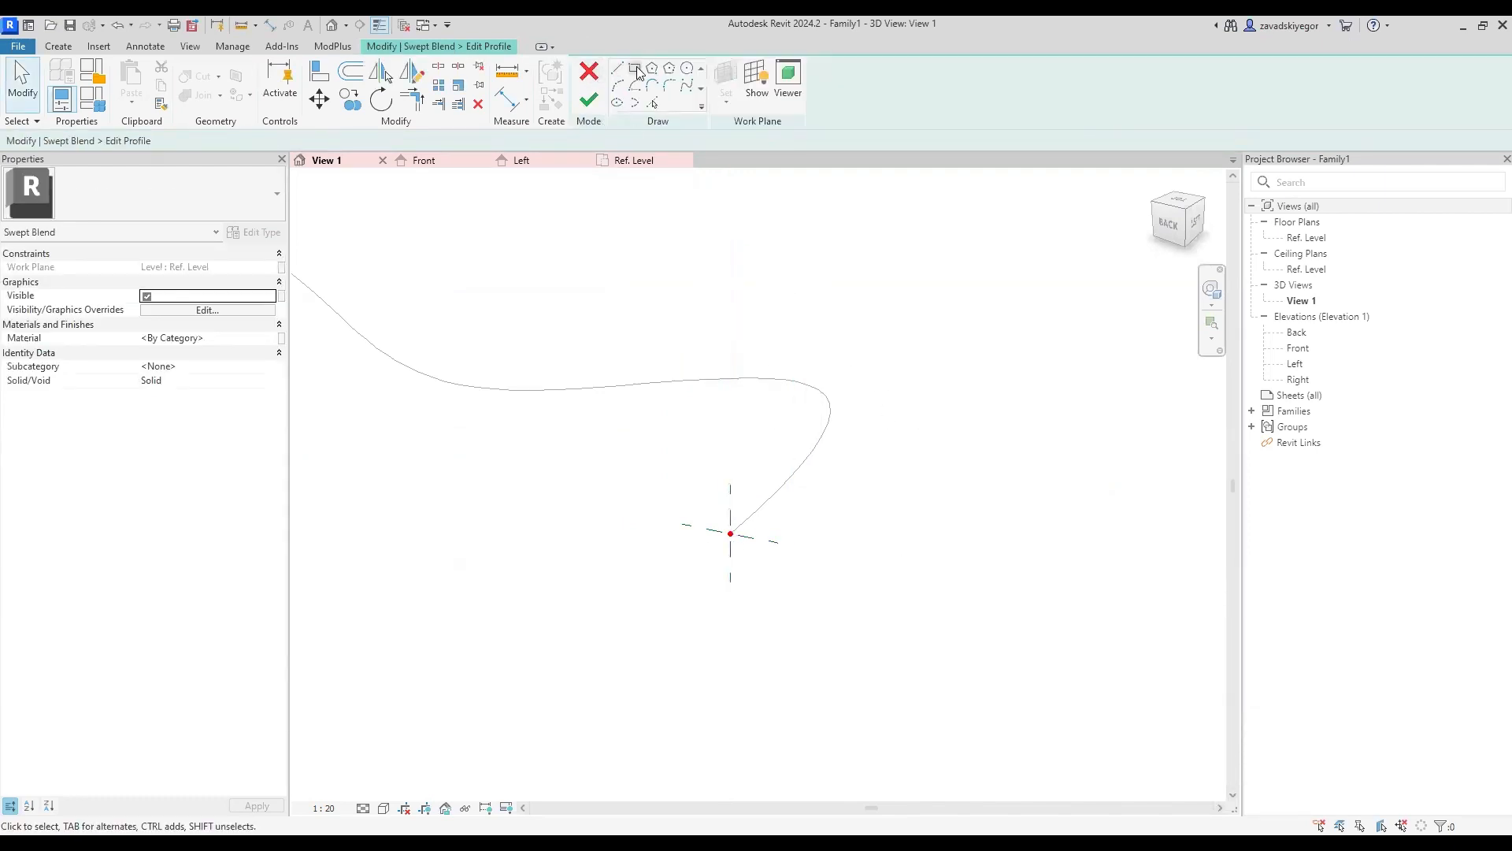
Step: Sketch an upright rectangle detached from the path, above its end point, as the first profile
click(638, 72)
click(741, 402)
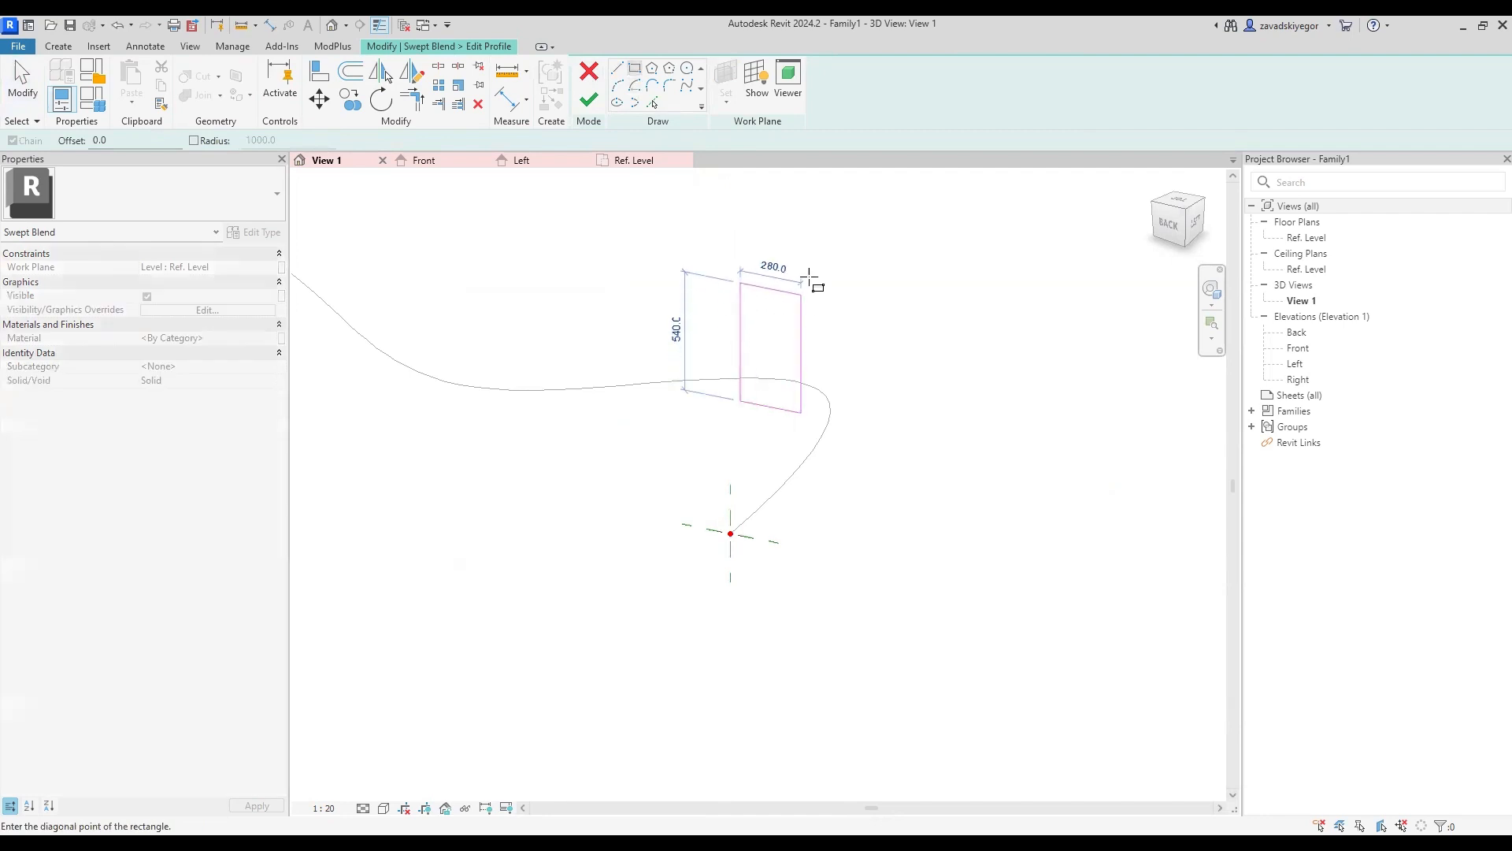
click(817, 258)
key(Escape)
shift+middle_drag(900, 343, 924, 315)
drag(819, 445, 929, 453)
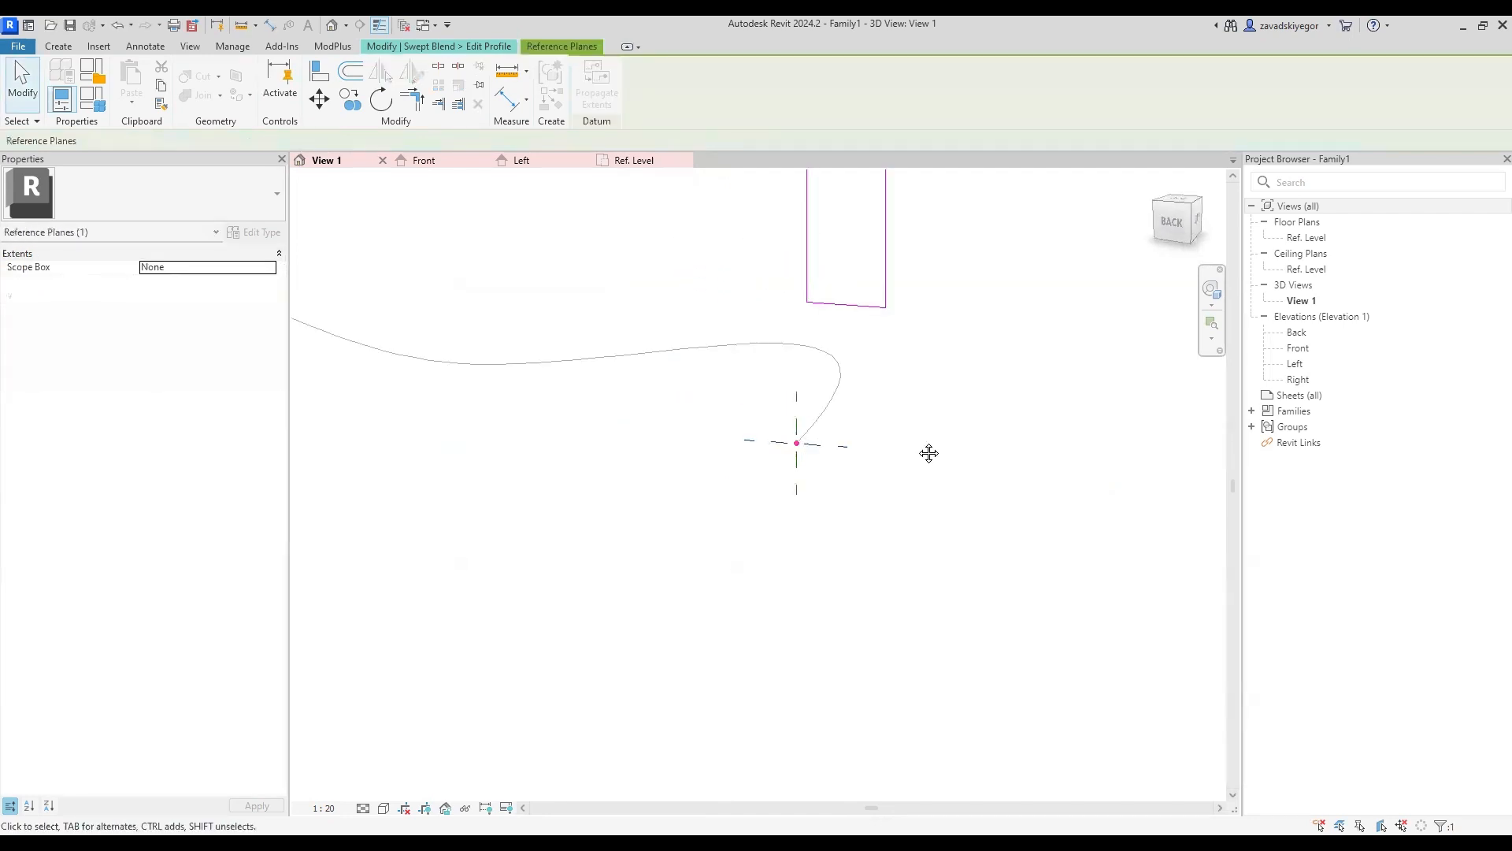
middle_drag(929, 453, 856, 507)
shift+middle_drag(855, 507, 895, 408)
middle_drag(894, 408, 876, 472)
drag(691, 197, 766, 201)
drag(749, 552, 787, 424)
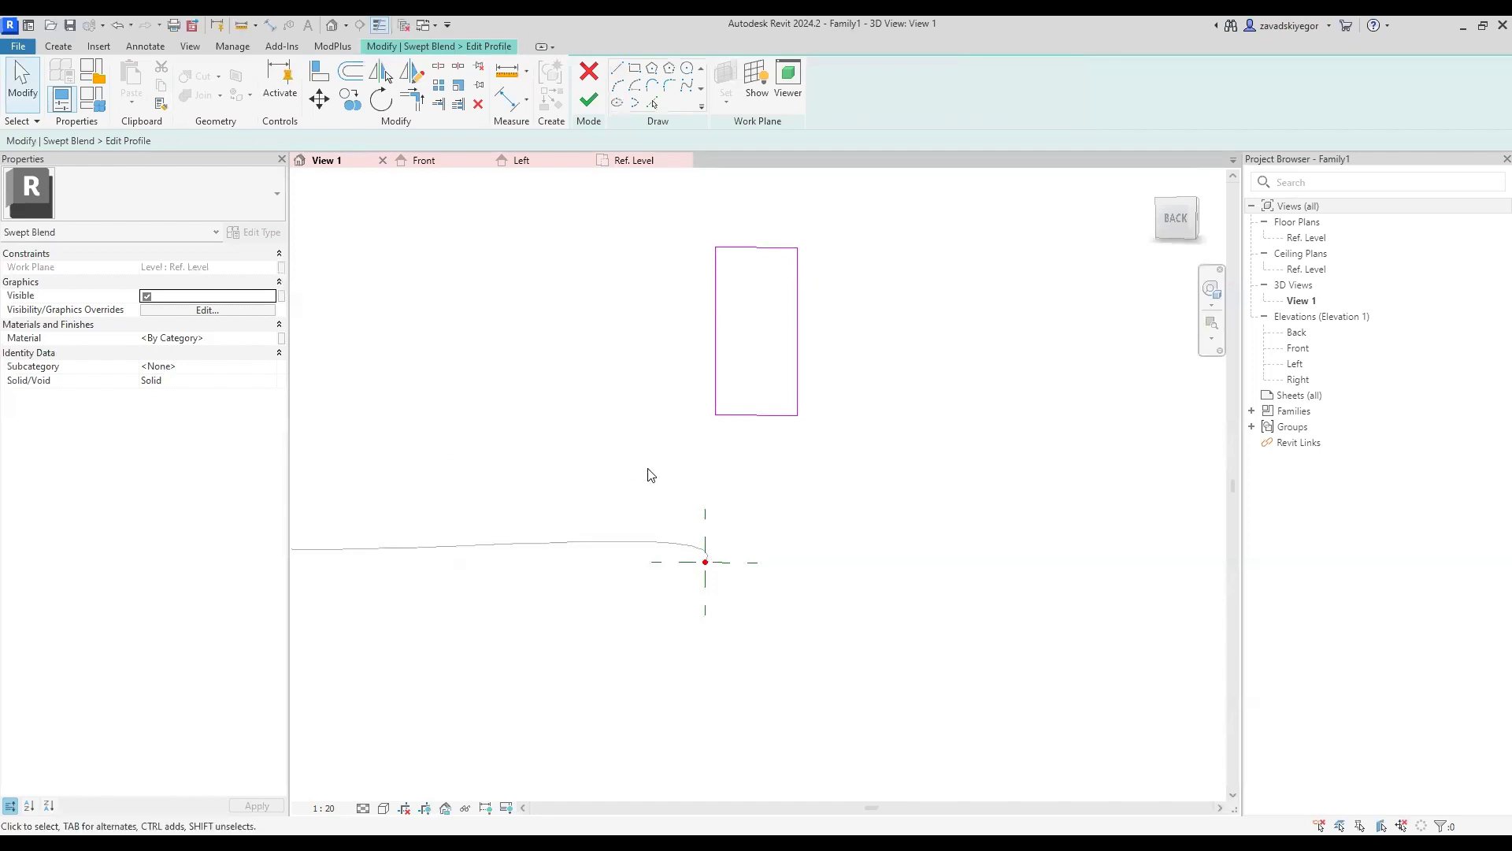
Step: Nudge the whole profile rectangle sideways, farther from the path's end point
drag(688, 231, 858, 456)
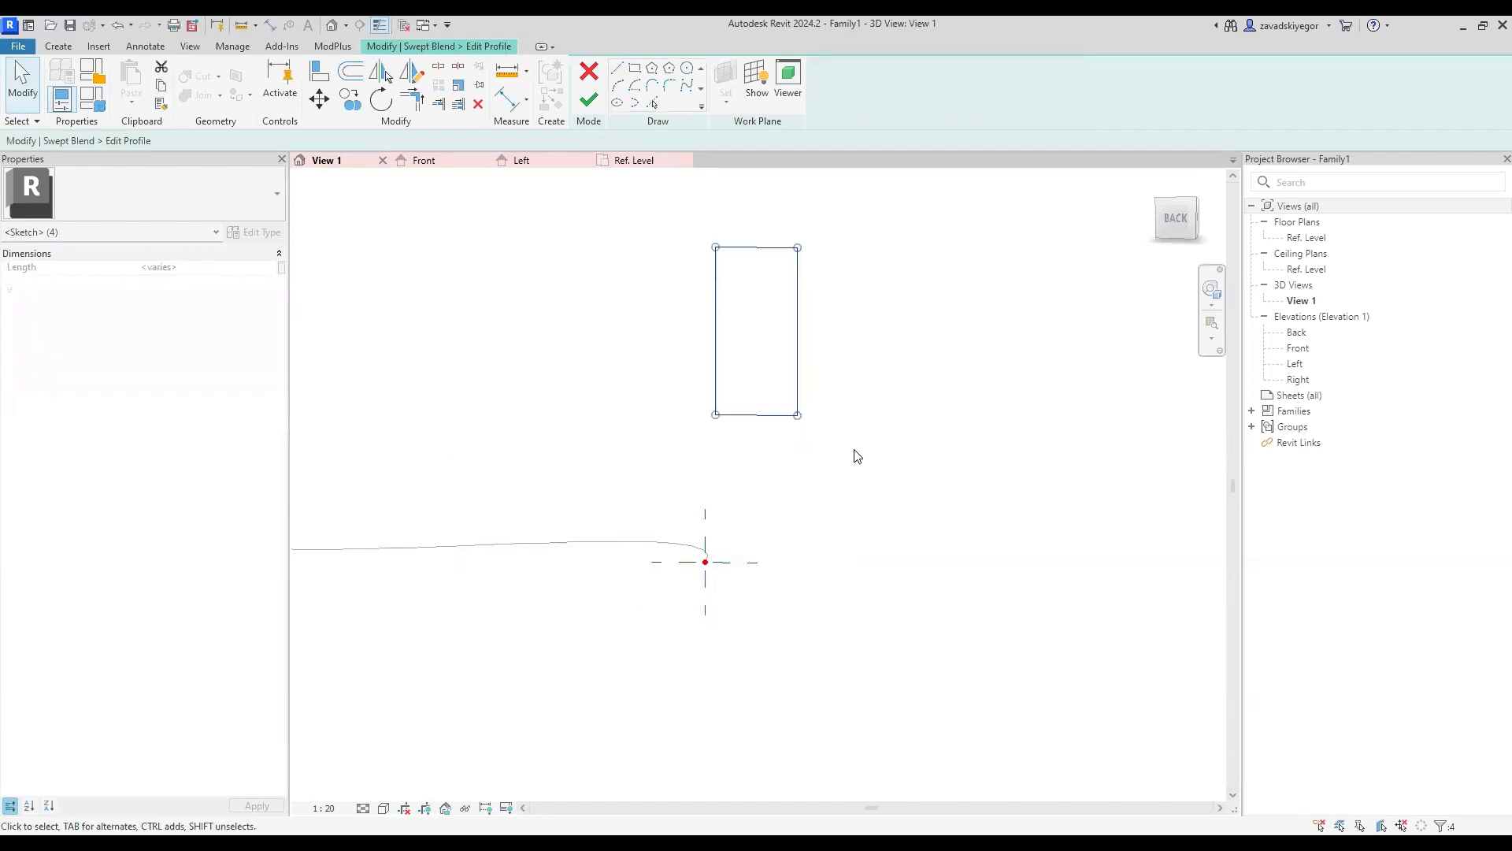
key(Right)
key(Right)
key(Right)
key(Right)
key(Right)
key(Right)
key(Right)
key(Right)
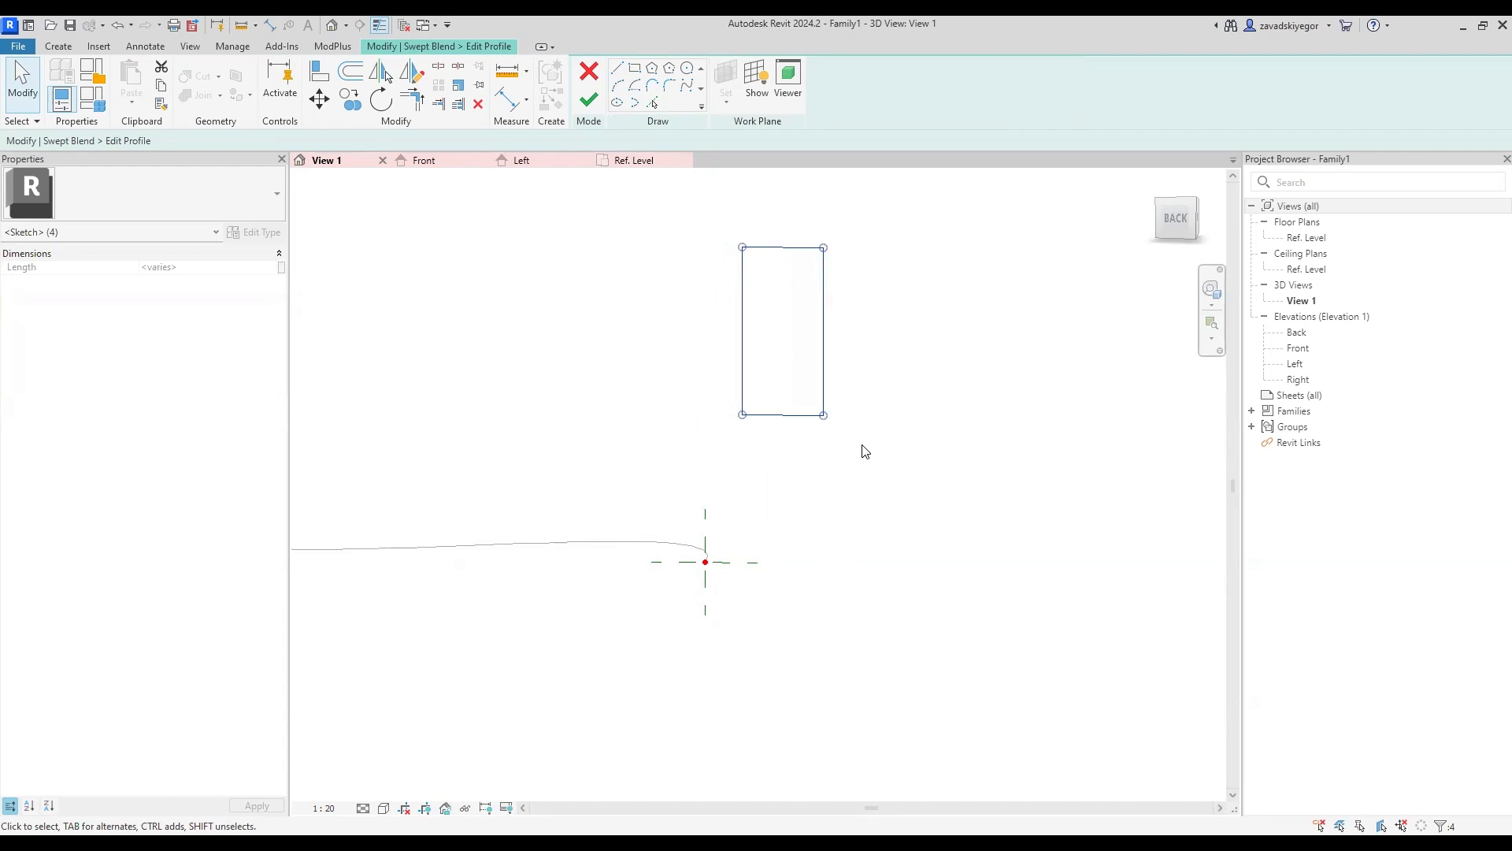
key(Escape)
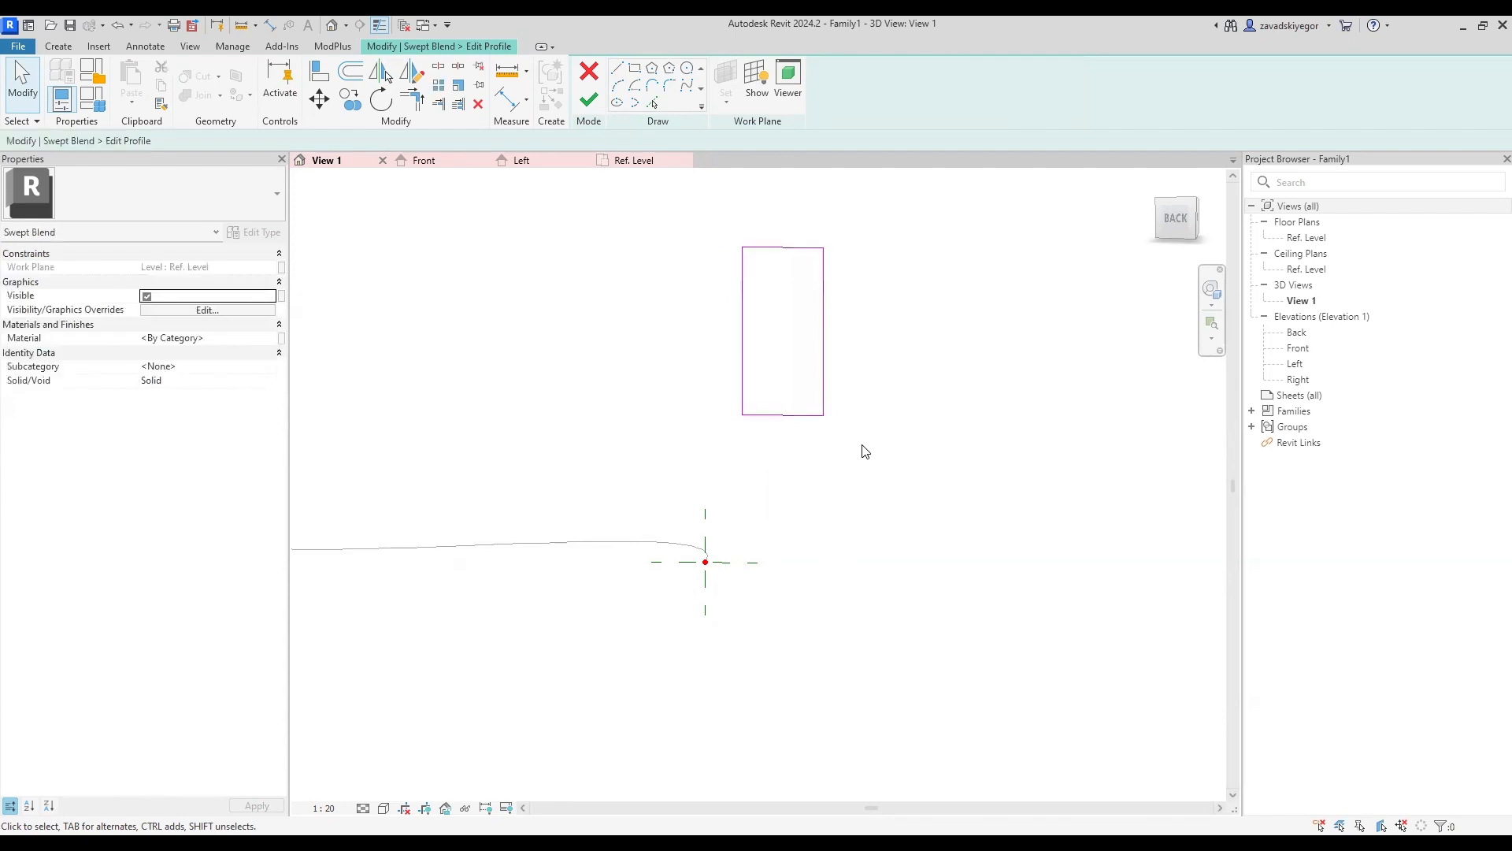
Step: Delete the rectangle's vertical edge nearest the path end and try to finish the open profile
drag(699, 210, 805, 238)
click(742, 287)
key(Delete)
drag(984, 488, 981, 402)
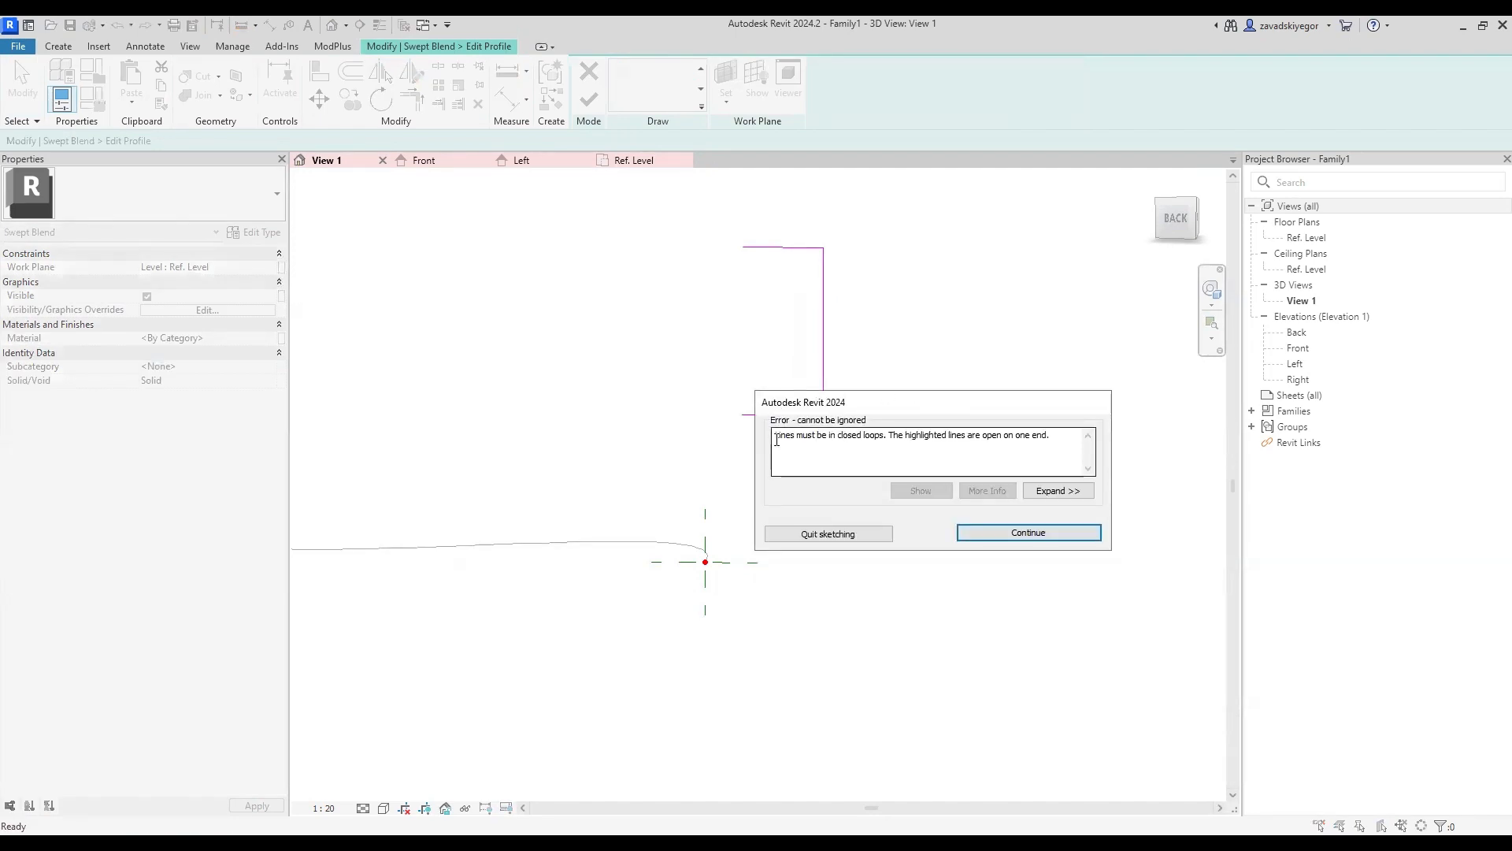
drag(778, 438, 879, 446)
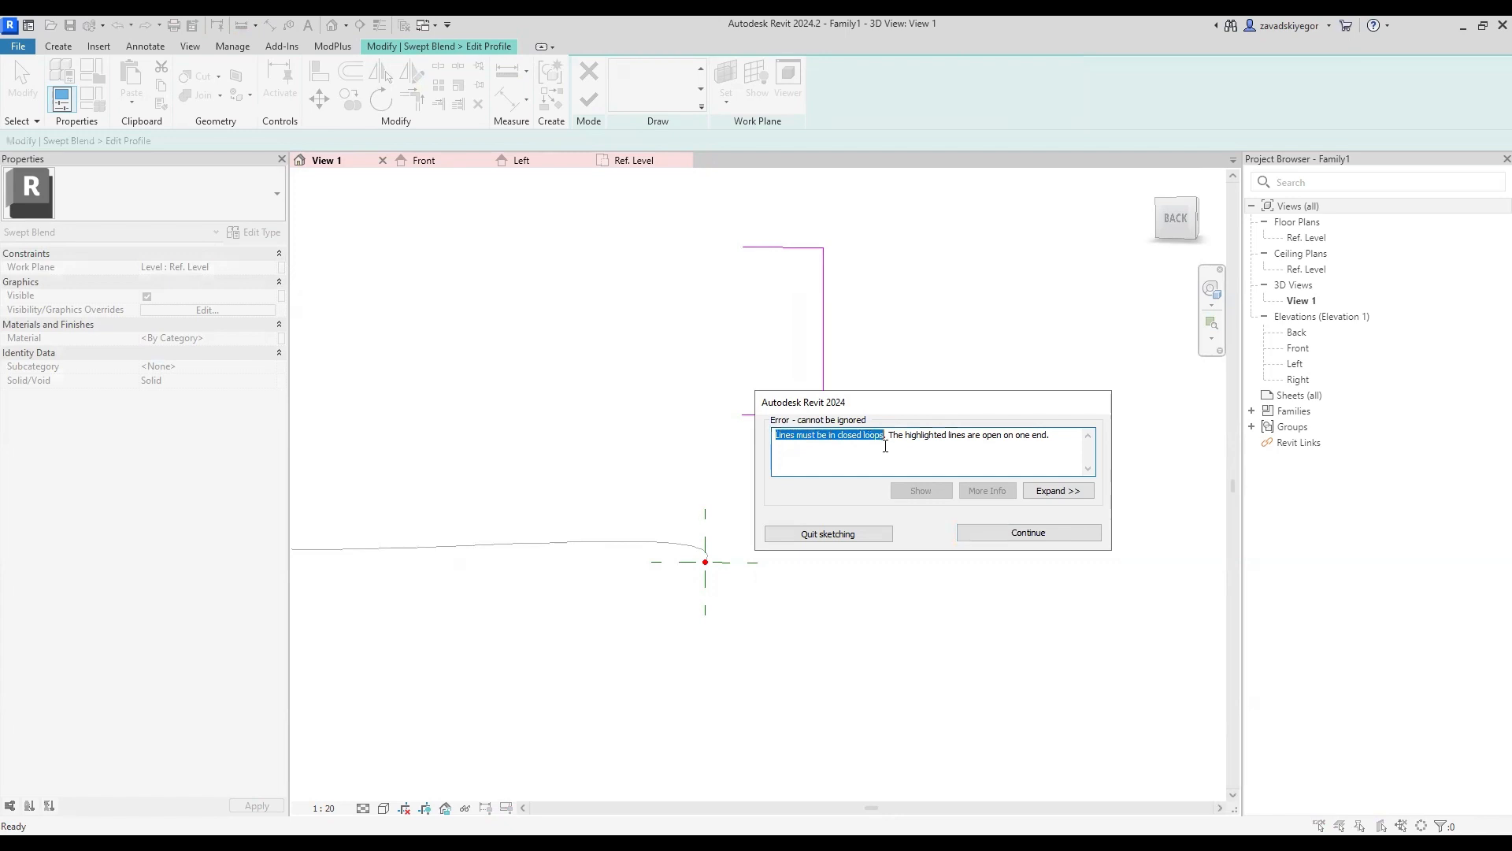
click(1028, 534)
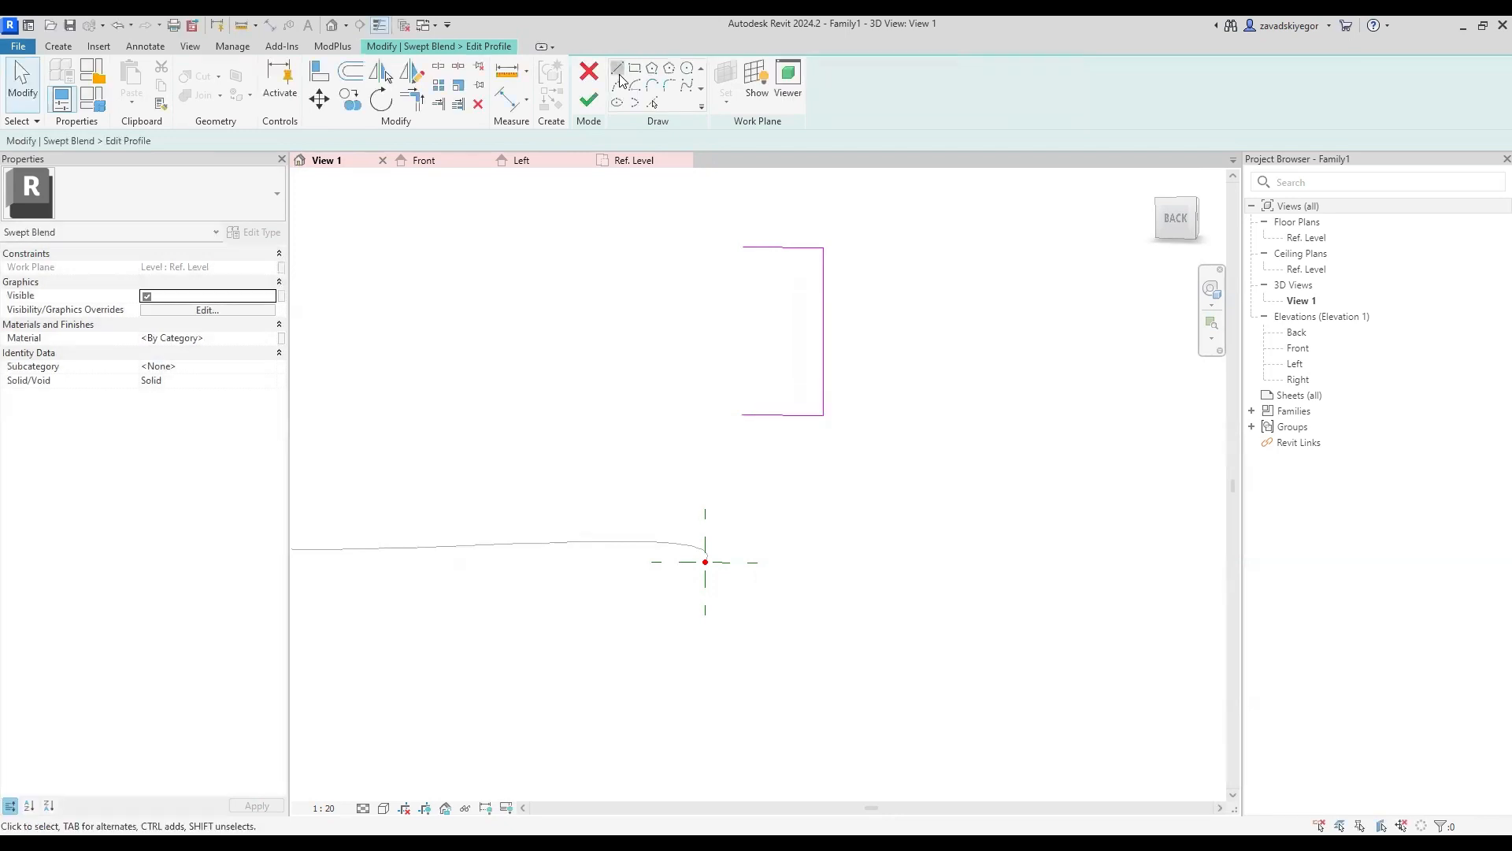
Step: Redraw the missing edge as an 860 long vertical line overshooting the upper corner, and try to finish the profile
click(618, 70)
click(743, 415)
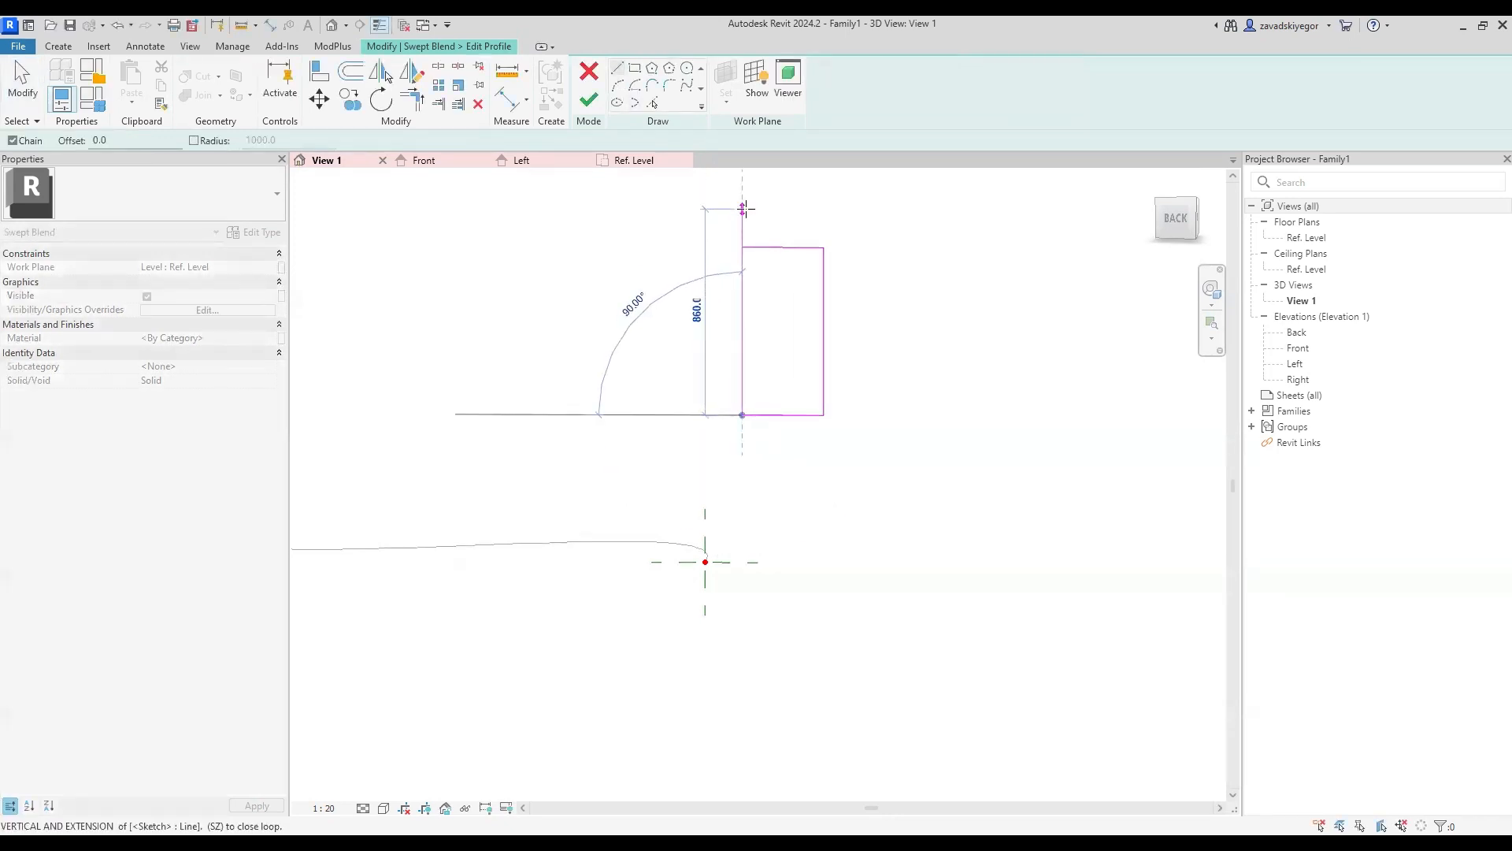
click(743, 209)
key(Escape)
key(Escape)
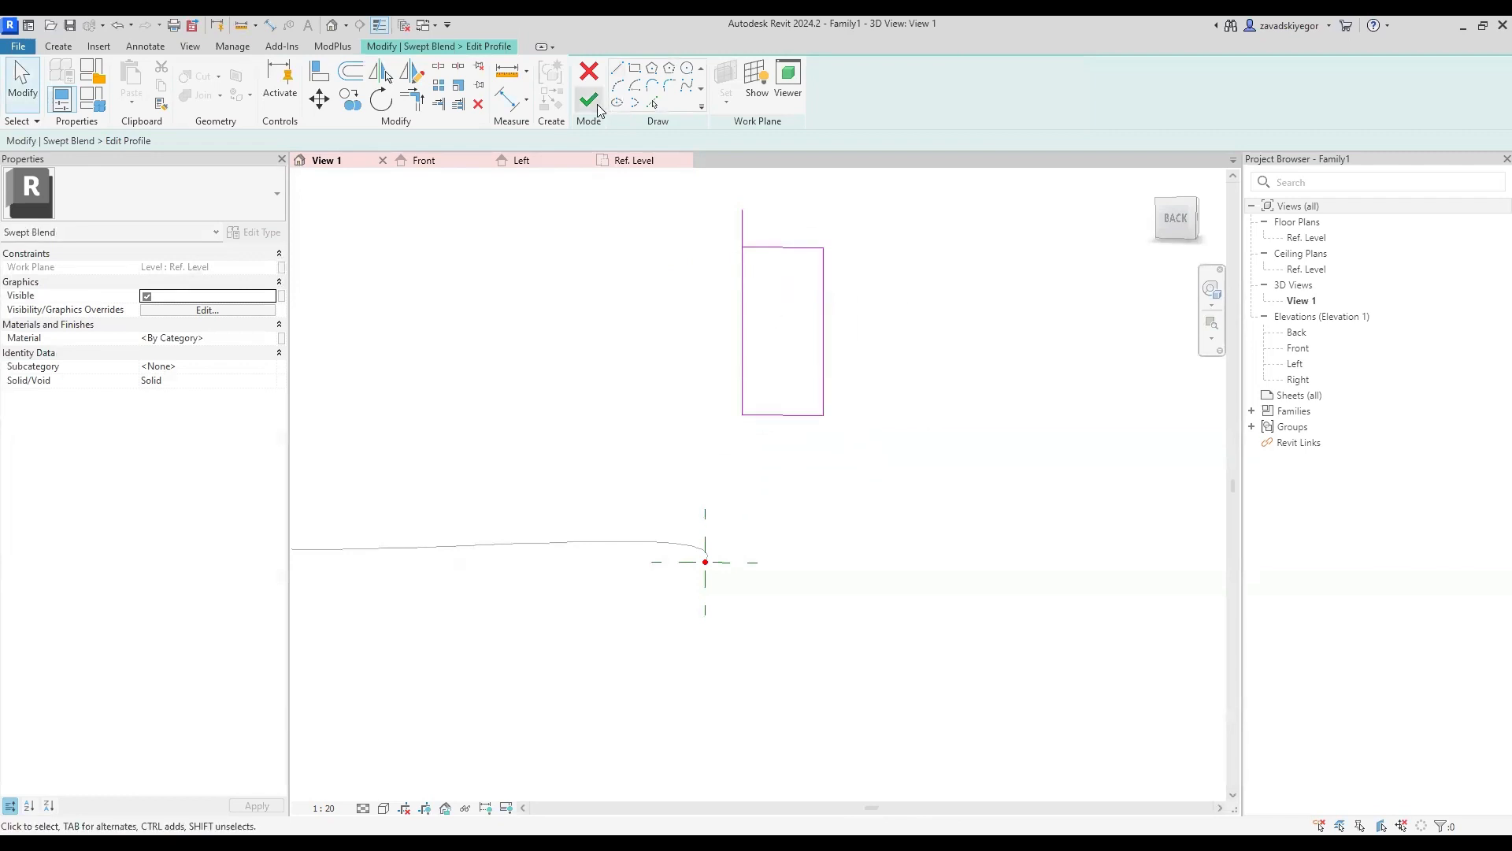
click(592, 104)
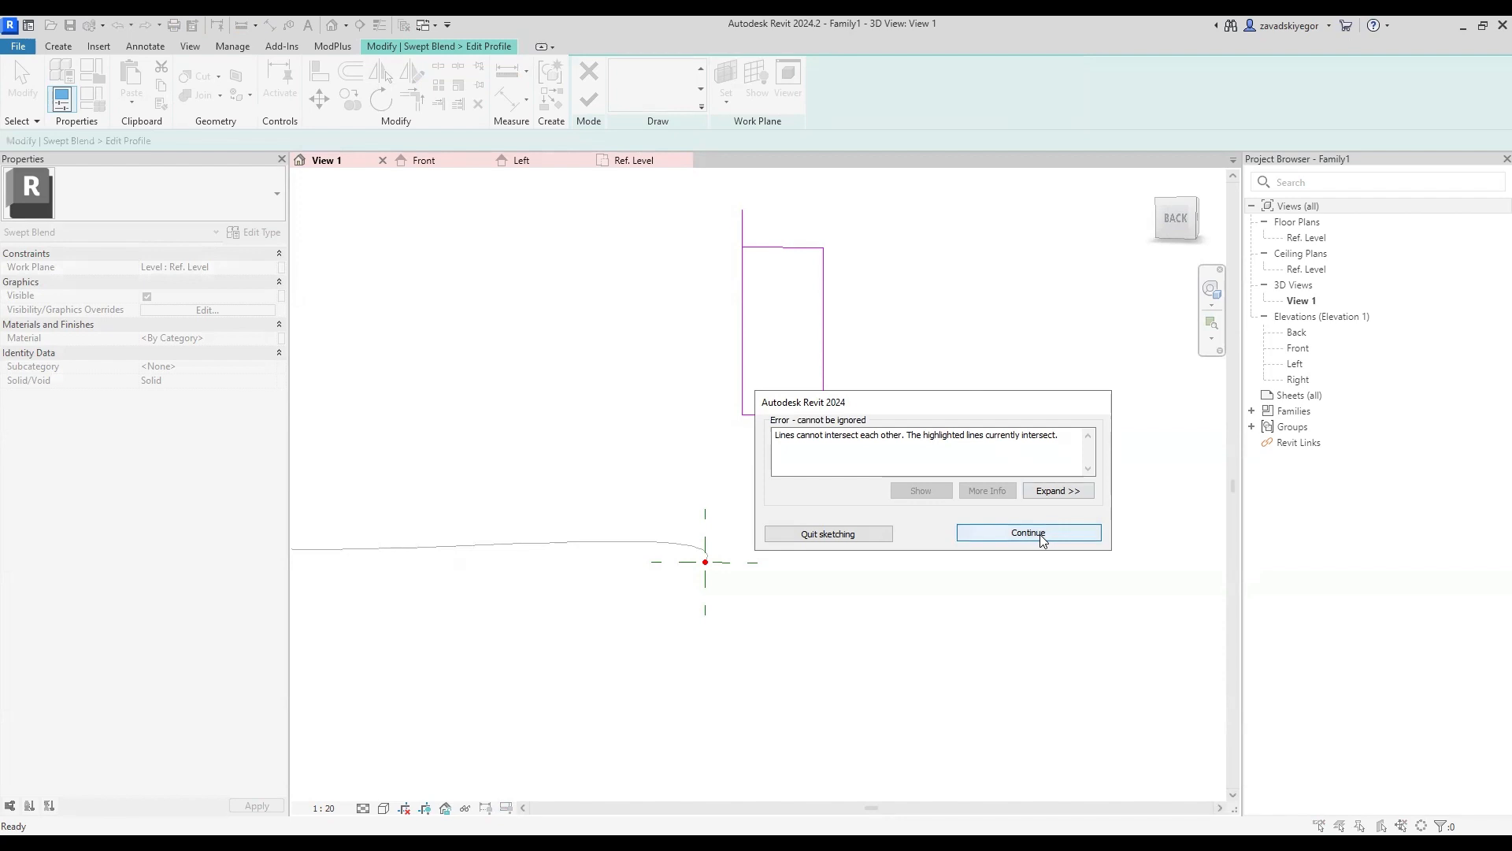
Step: Shorten the overshooting vertical line to the rectangle's upper corner so the profile loop closes cleanly
click(743, 222)
drag(743, 210, 742, 247)
middle_drag(795, 189, 760, 303)
Step: Sketch a second, shorter rectangle of equal width above the first and try to finish the two-loop profile
click(635, 68)
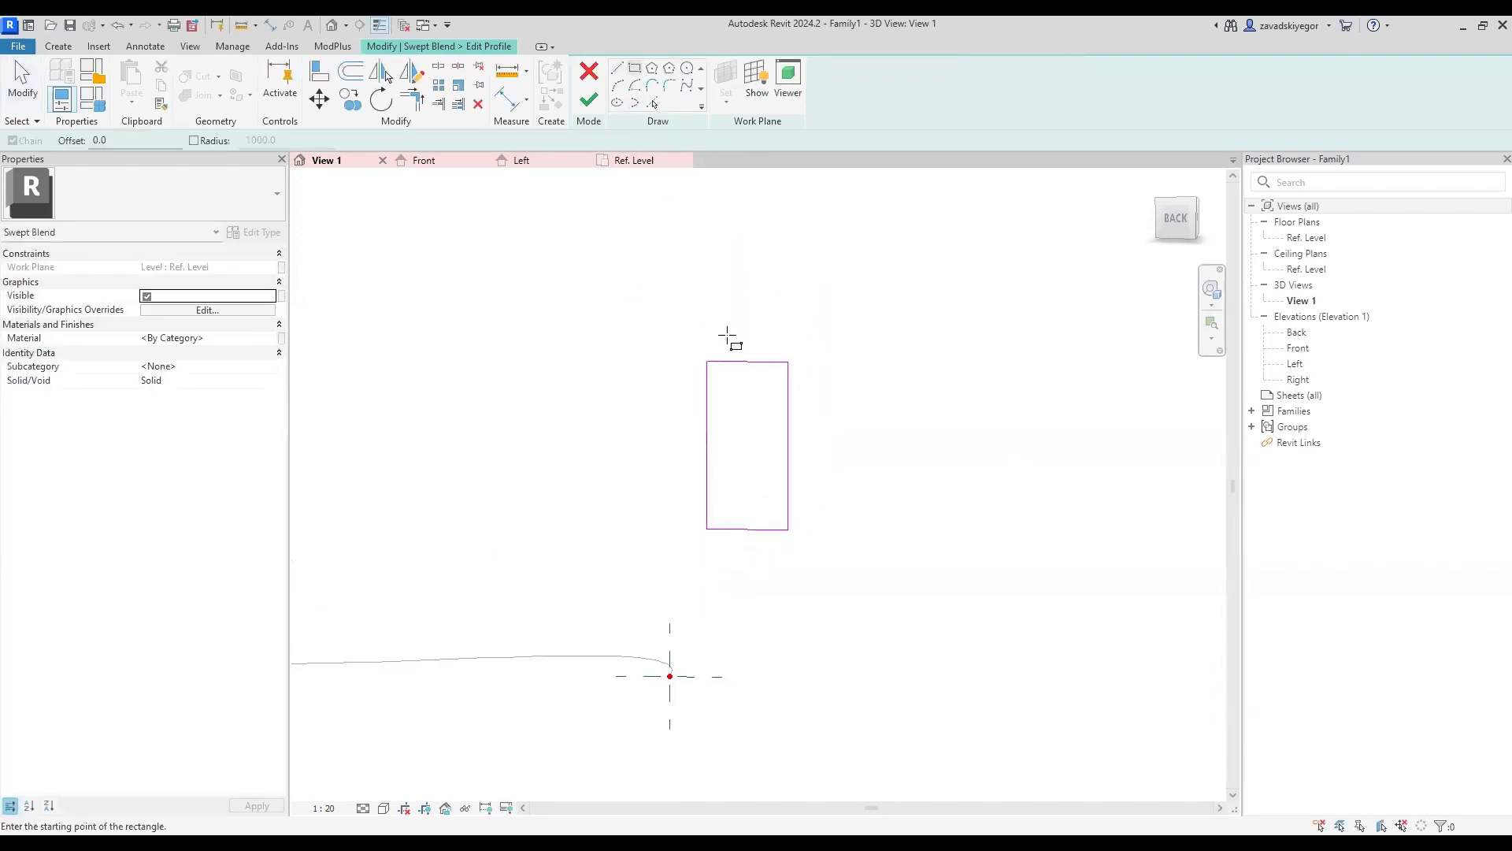
click(707, 326)
click(788, 237)
key(Escape)
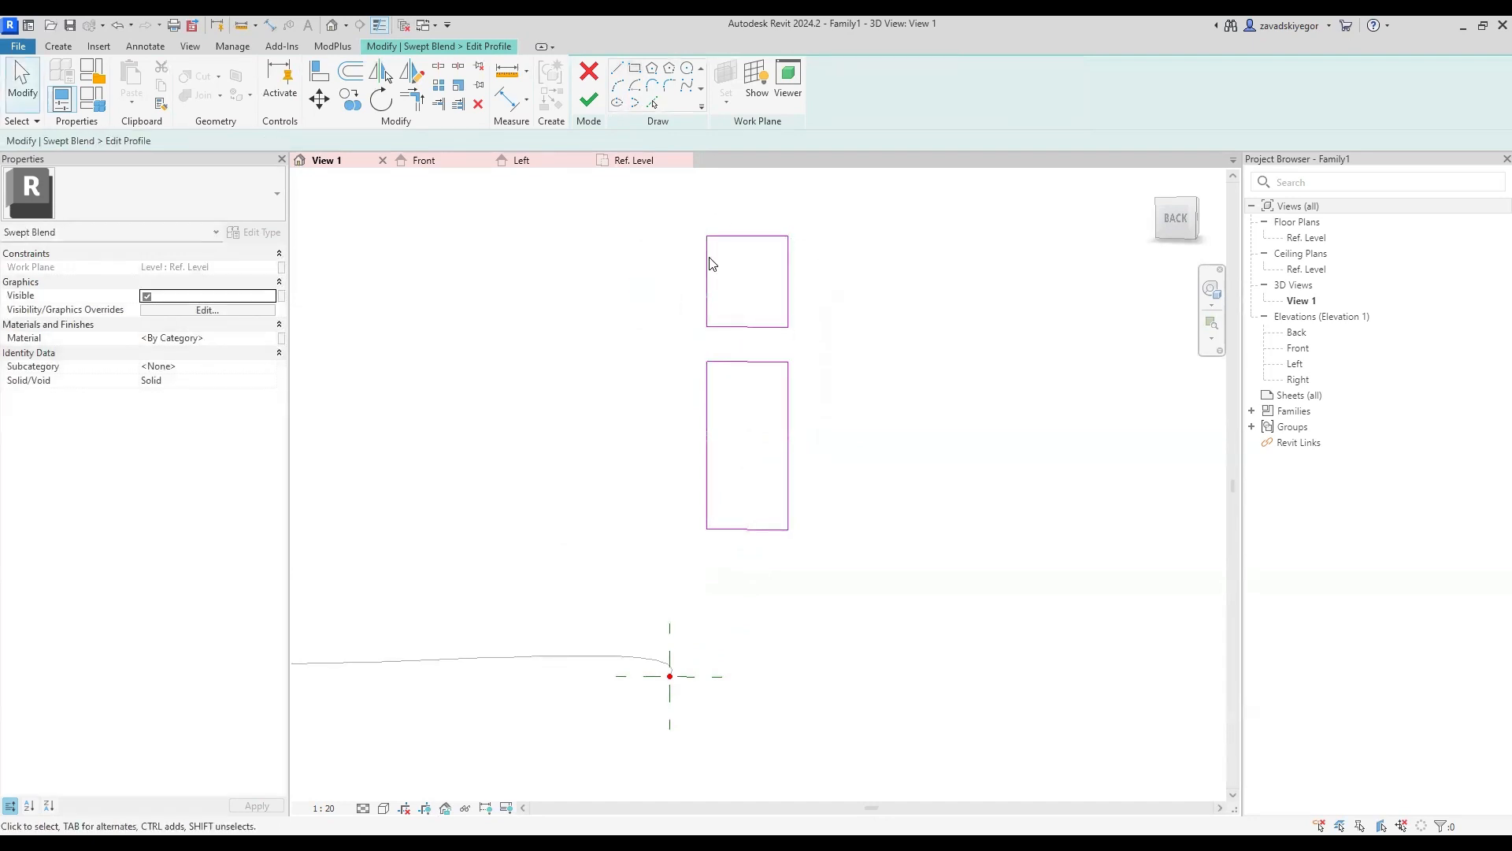
click(587, 101)
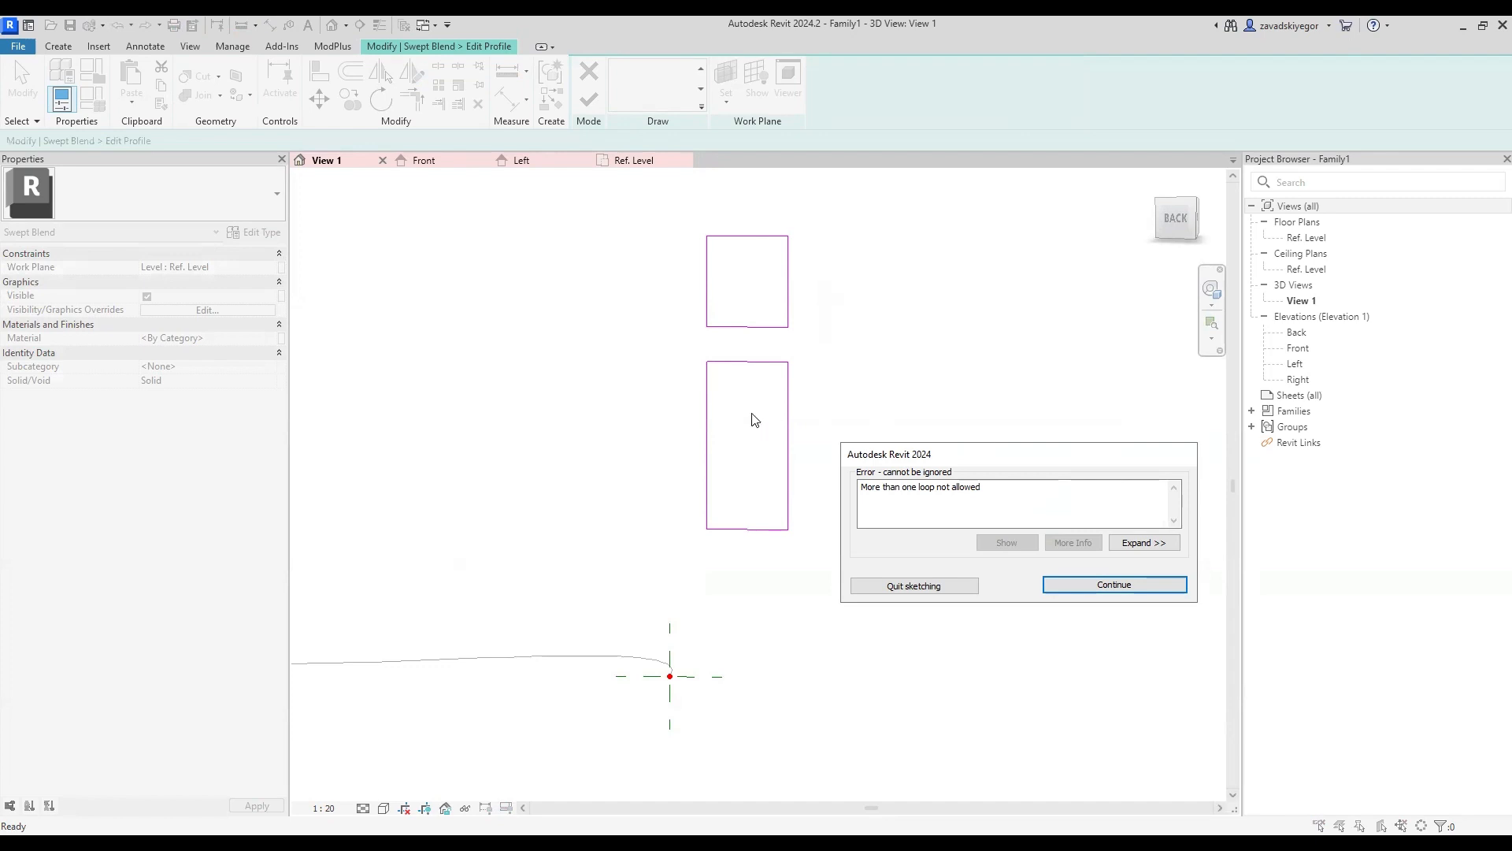
Step: Delete the shorter upper rectangle and finish the first profile with only the taller rectangle
click(1141, 589)
mouse_move(858, 333)
mouse_down()
mouse_move(776, 309)
mouse_move(631, 222)
mouse_up()
key(Delete)
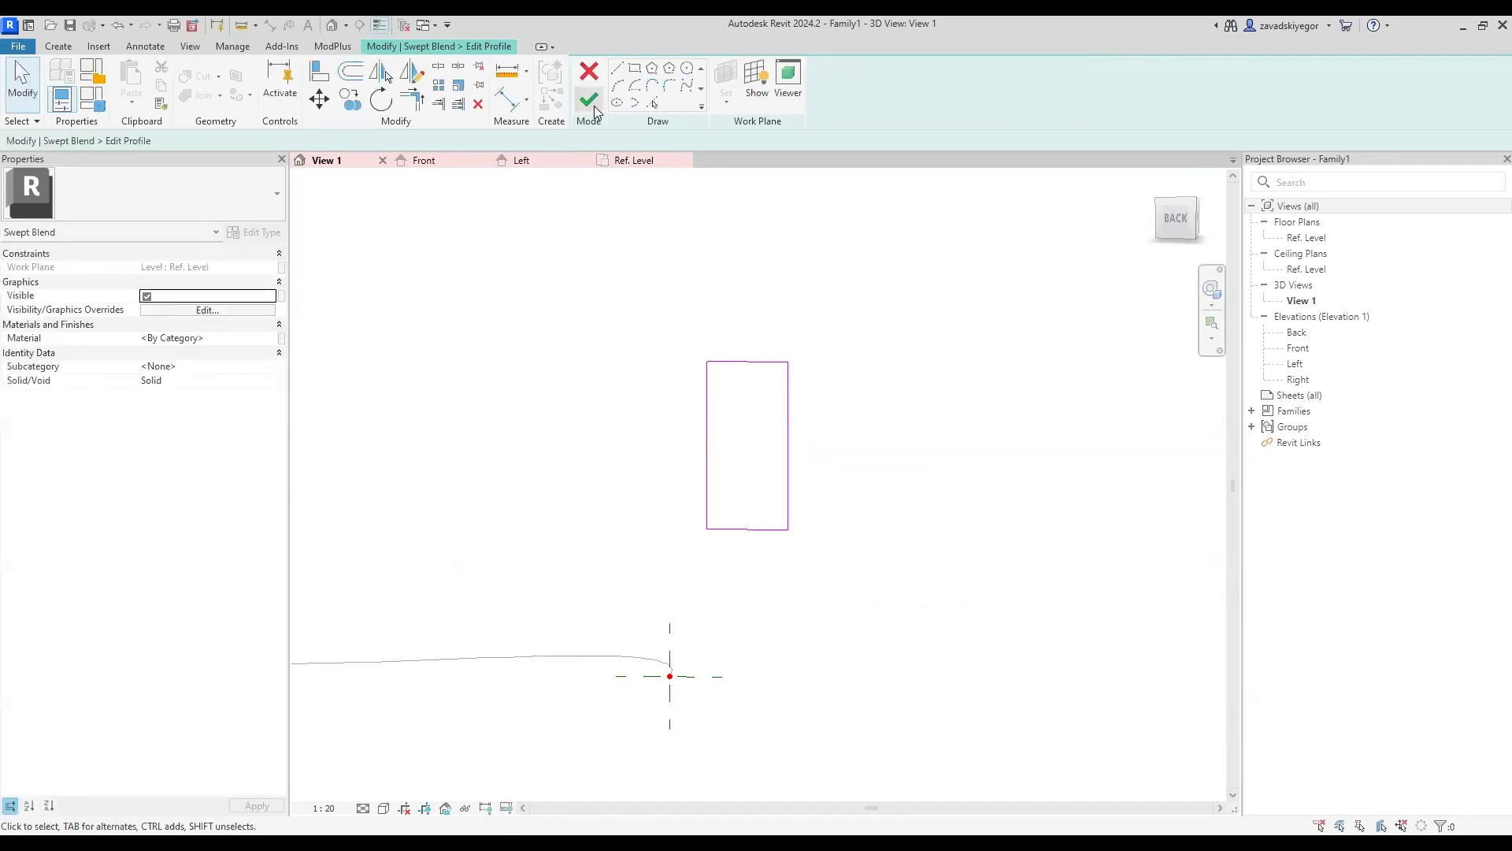
click(589, 99)
Step: Sketch a circle centred on the opposite end of the spline path as Profile 2 and finish the profile
shift+middle_drag(709, 324, 754, 156)
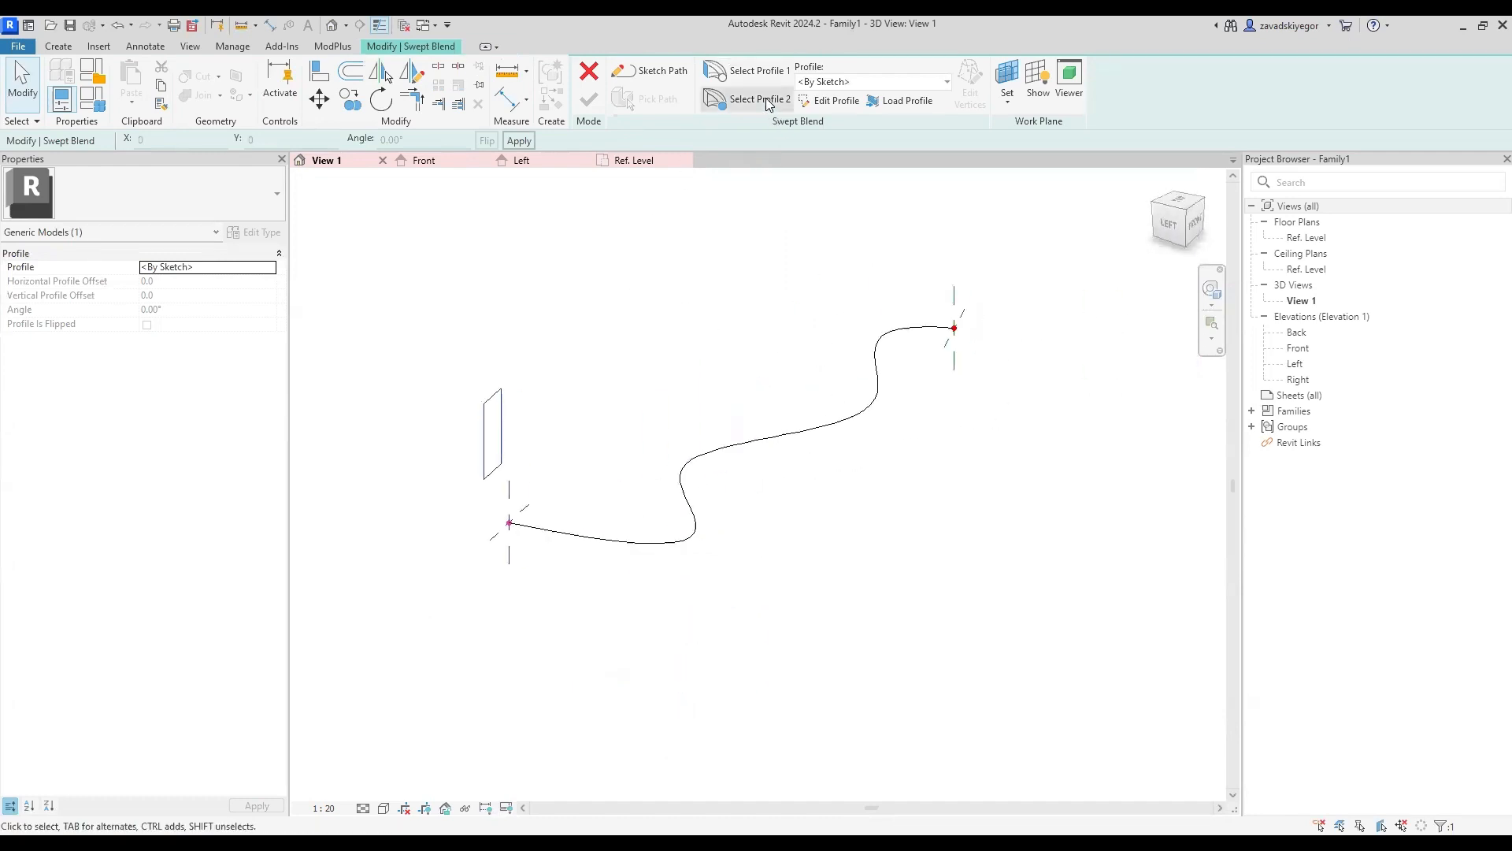
shift+middle_drag(956, 320, 708, 202)
click(821, 103)
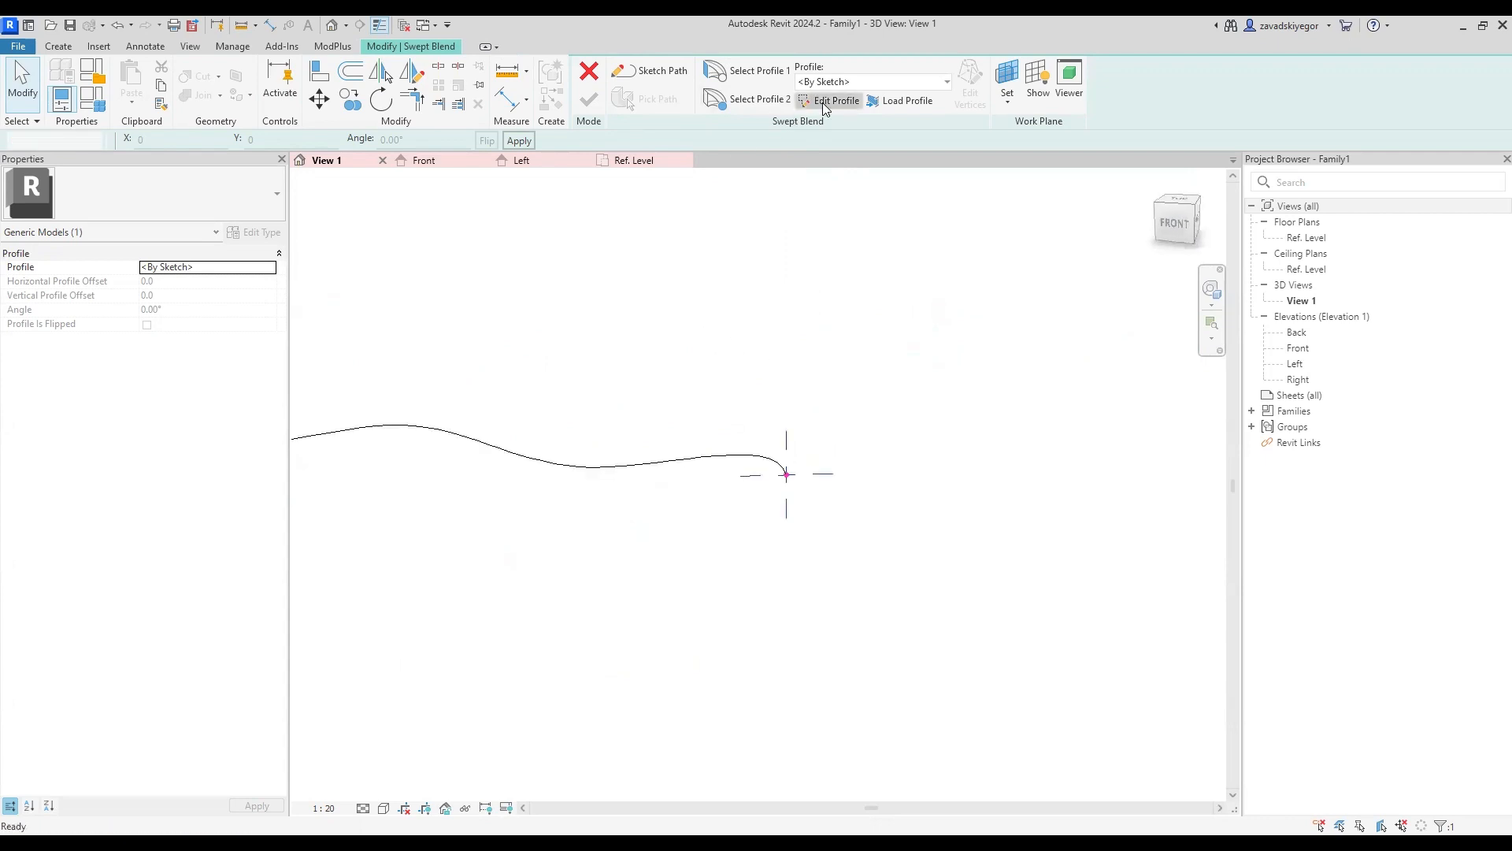
mouse_move(864, 253)
shift+middle_down()
mouse_move(812, 461)
mouse_move(774, 449)
mouse_move(814, 432)
mouse_move(820, 382)
shift+middle_up()
click(689, 69)
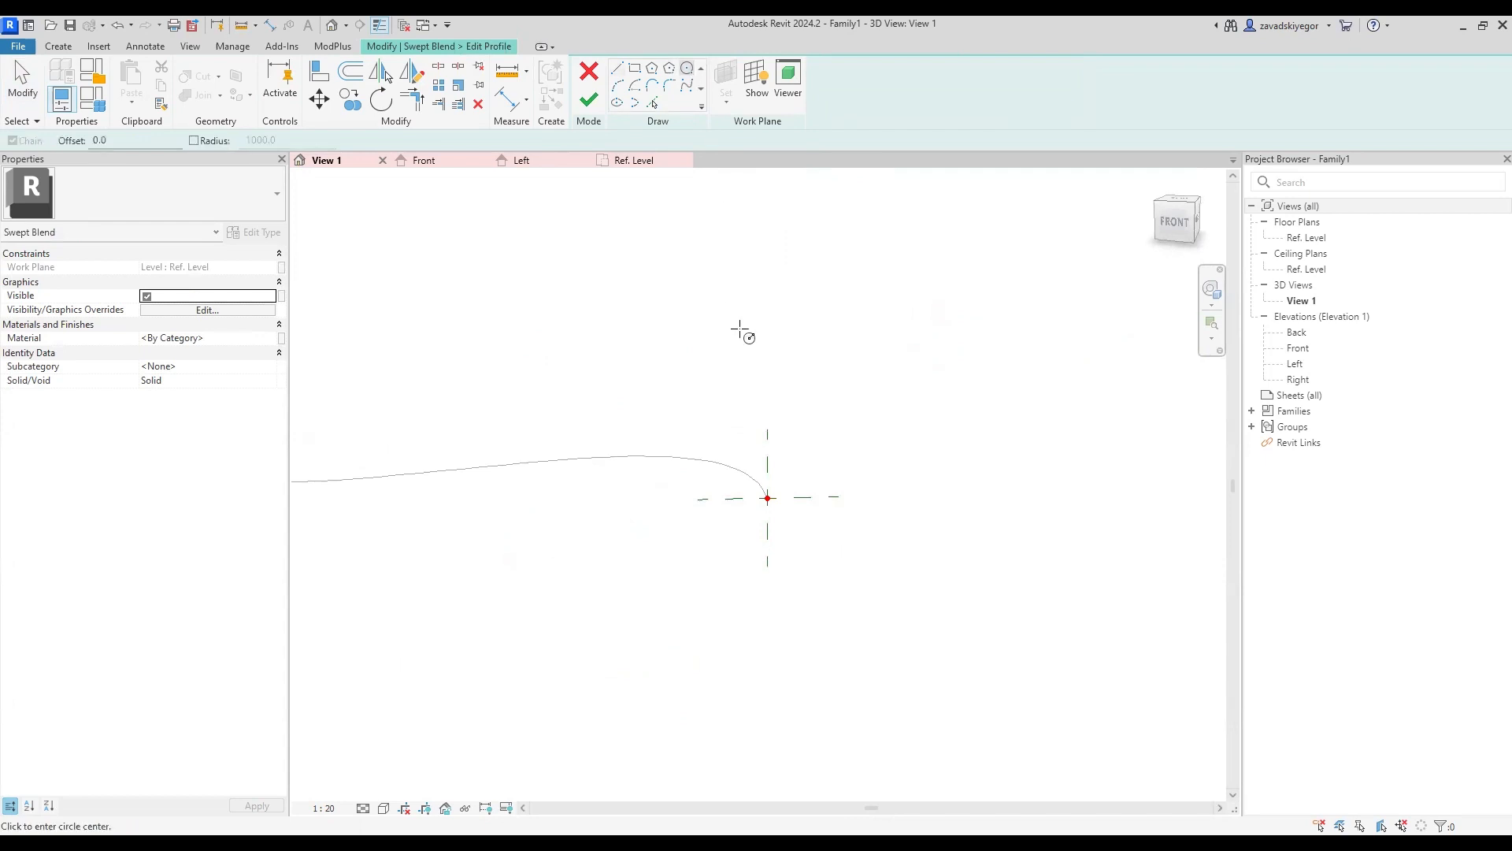
click(768, 498)
click(855, 524)
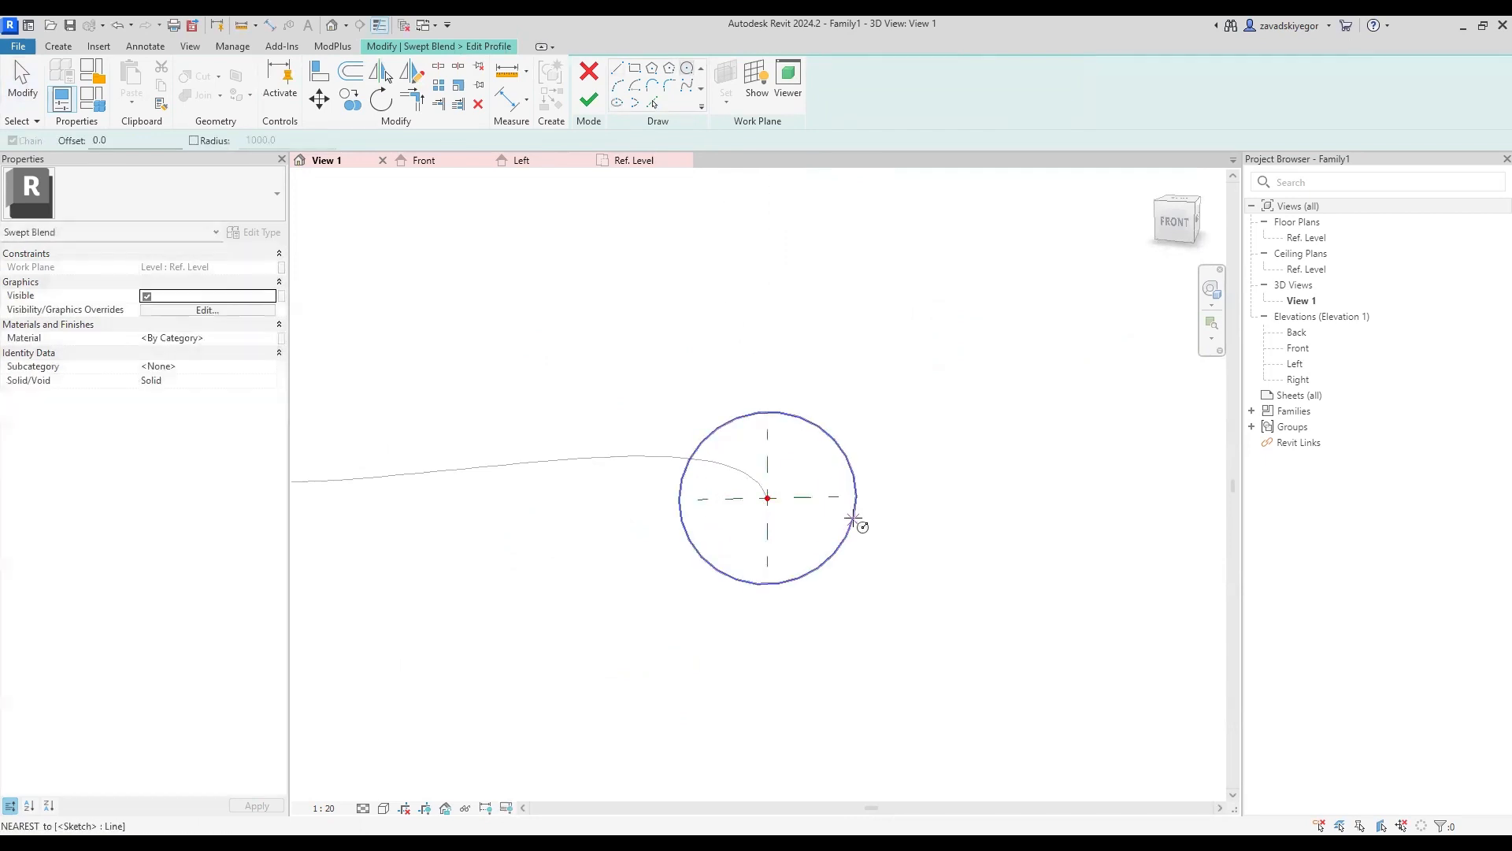
key(Escape)
drag(611, 291, 779, 272)
scroll(779, 272, down, 3)
mouse_move(716, 309)
middle_down()
mouse_move(787, 358)
mouse_move(750, 341)
mouse_move(787, 338)
mouse_move(503, 452)
mouse_move(440, 276)
middle_up()
drag(383, 304, 464, 418)
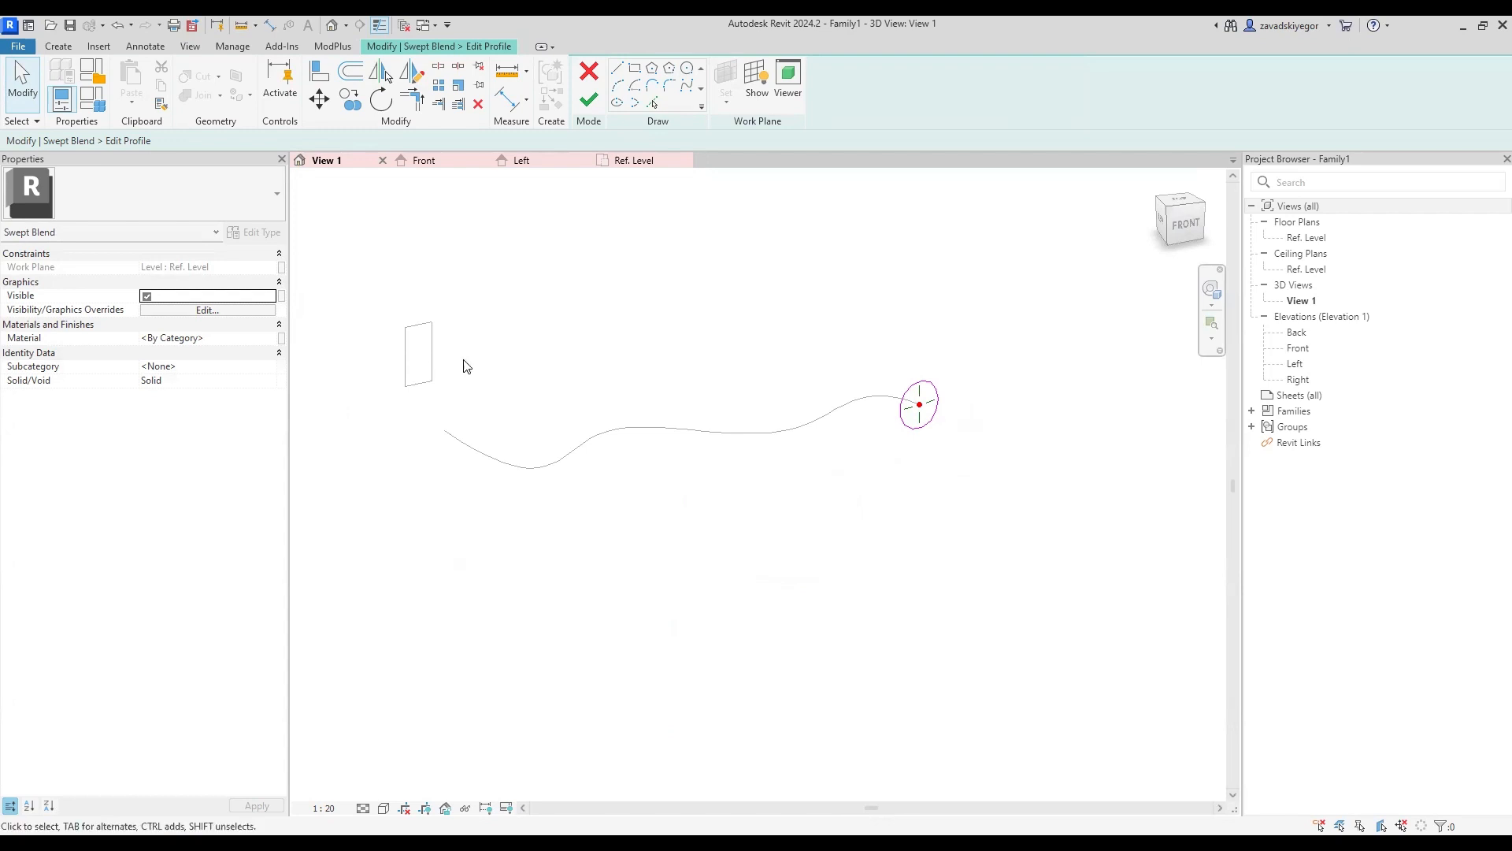
drag(878, 324, 920, 340)
click(589, 101)
Step: Try to finish the swept blend between the offset rectangle and the circle along the spline path
click(668, 294)
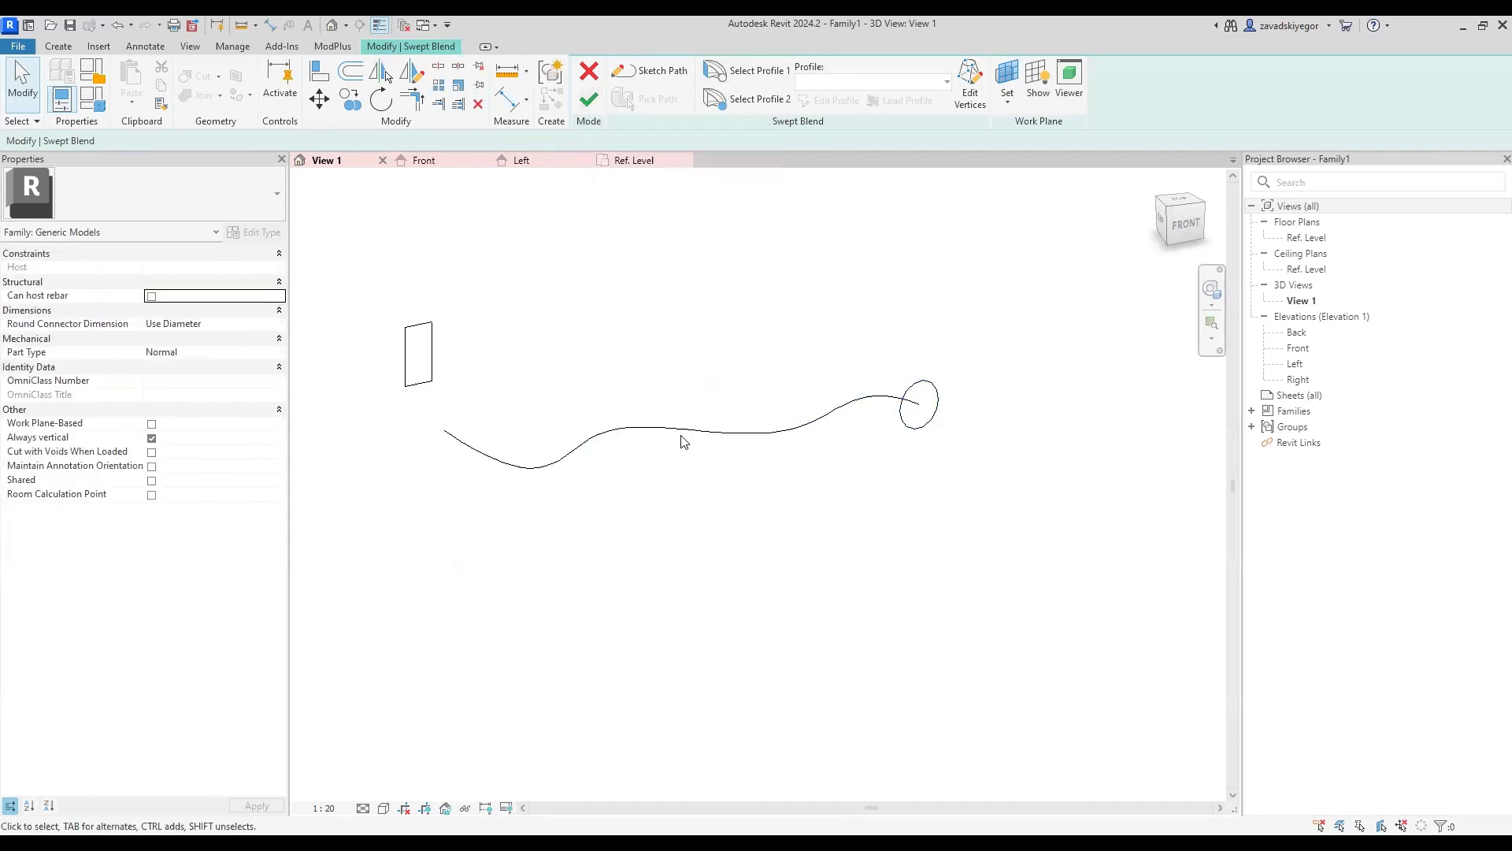
drag(953, 382, 892, 270)
click(586, 99)
click(587, 103)
click(588, 103)
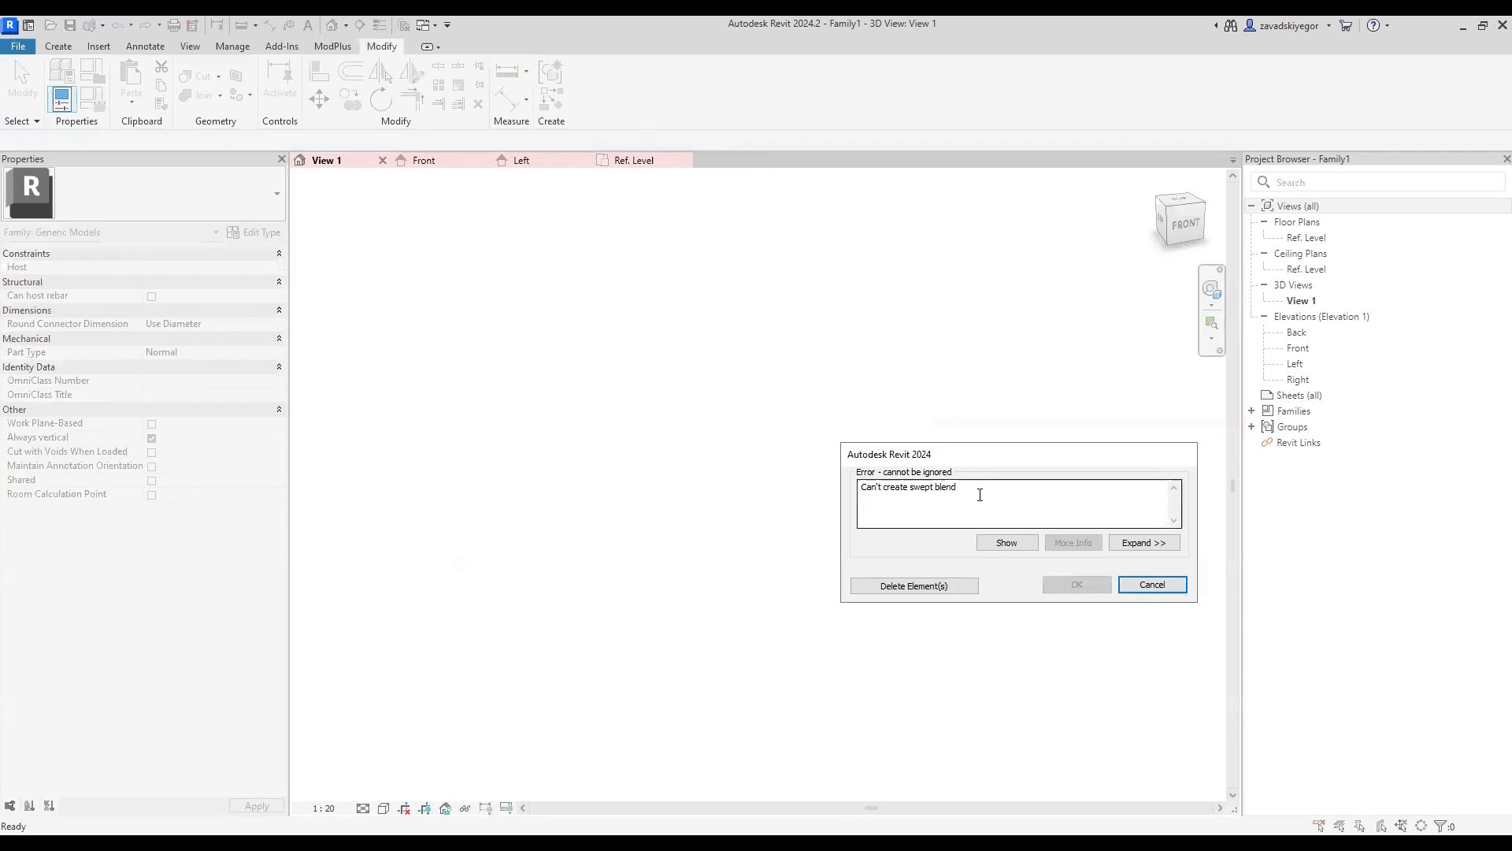
drag(979, 490, 812, 511)
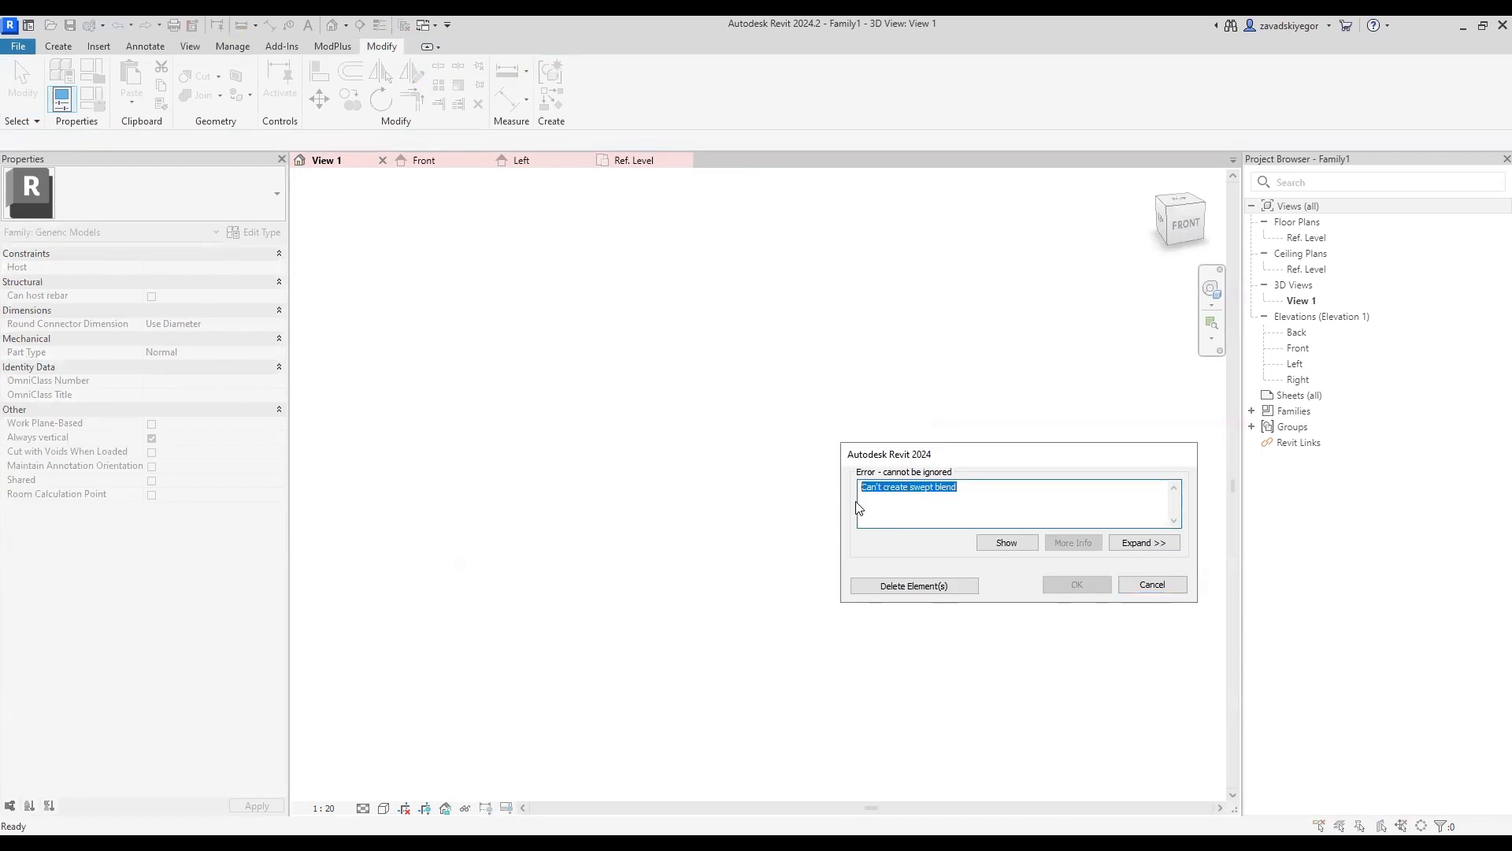
click(898, 492)
drag(864, 488, 961, 493)
click(1152, 583)
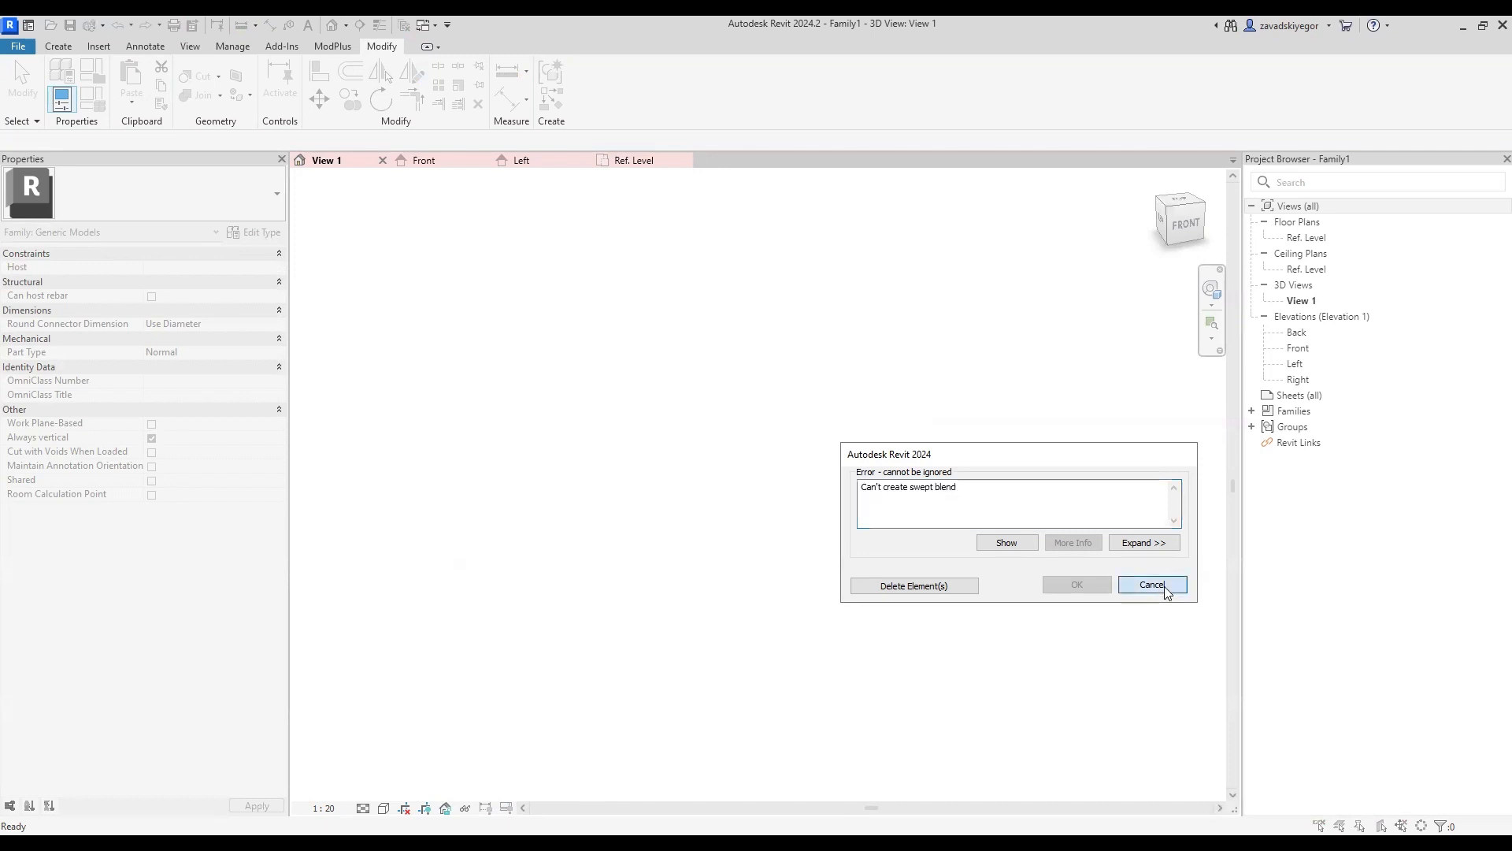
click(713, 432)
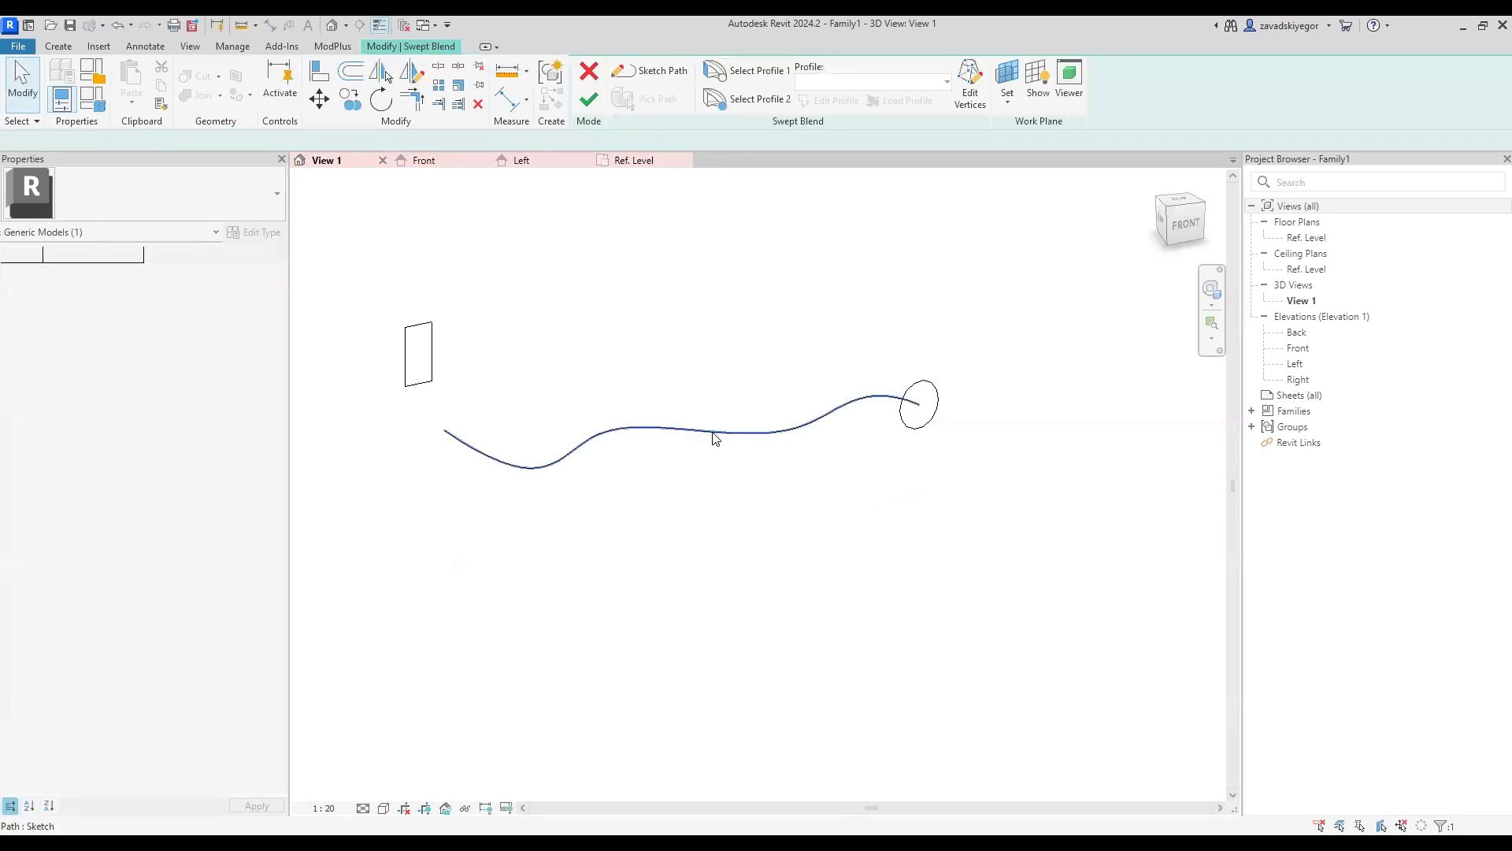
shift+middle_drag(790, 482, 745, 505)
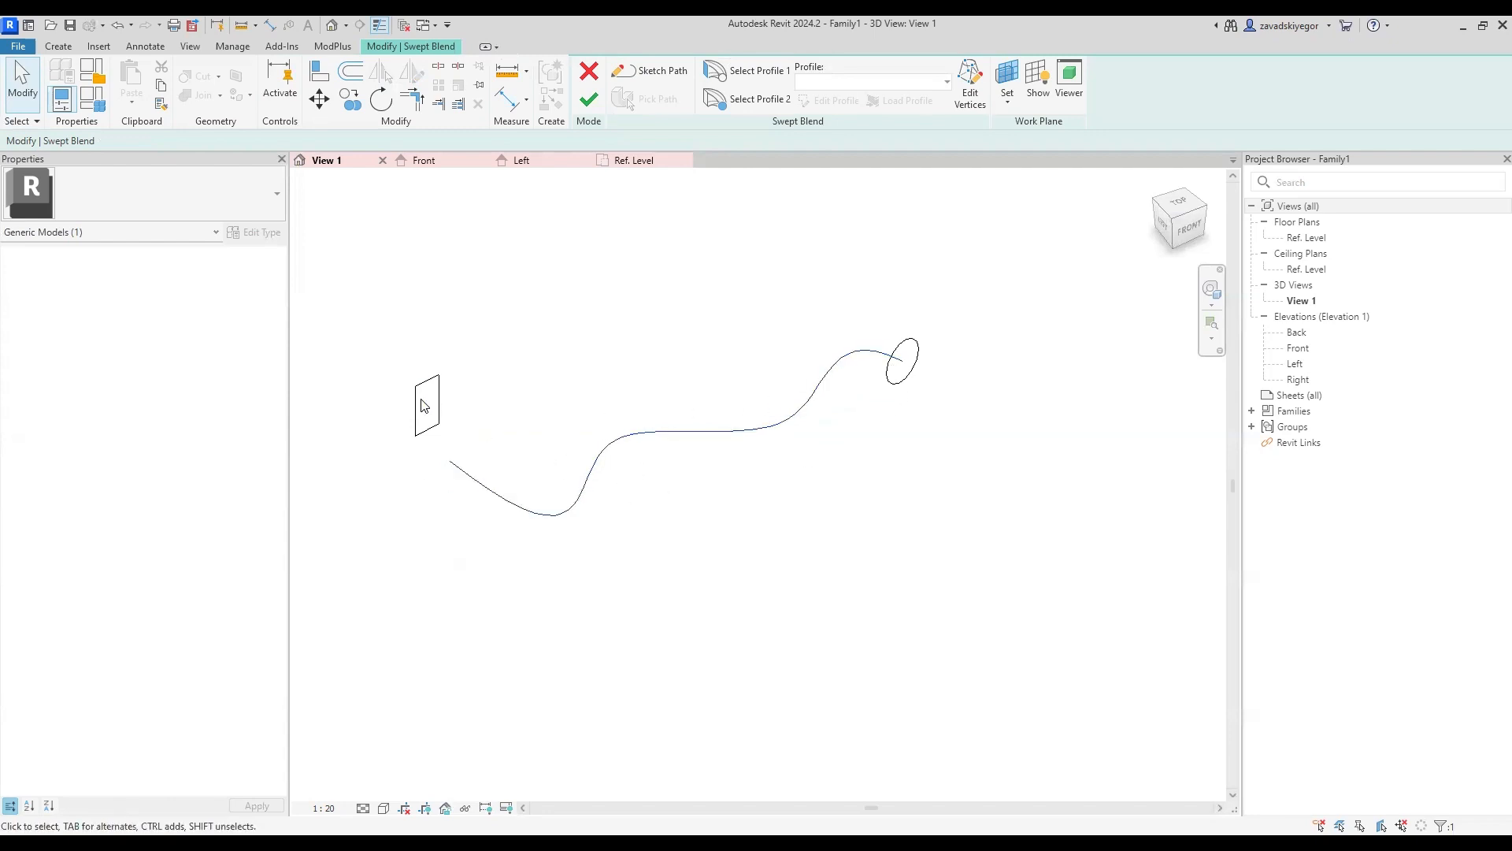
click(403, 307)
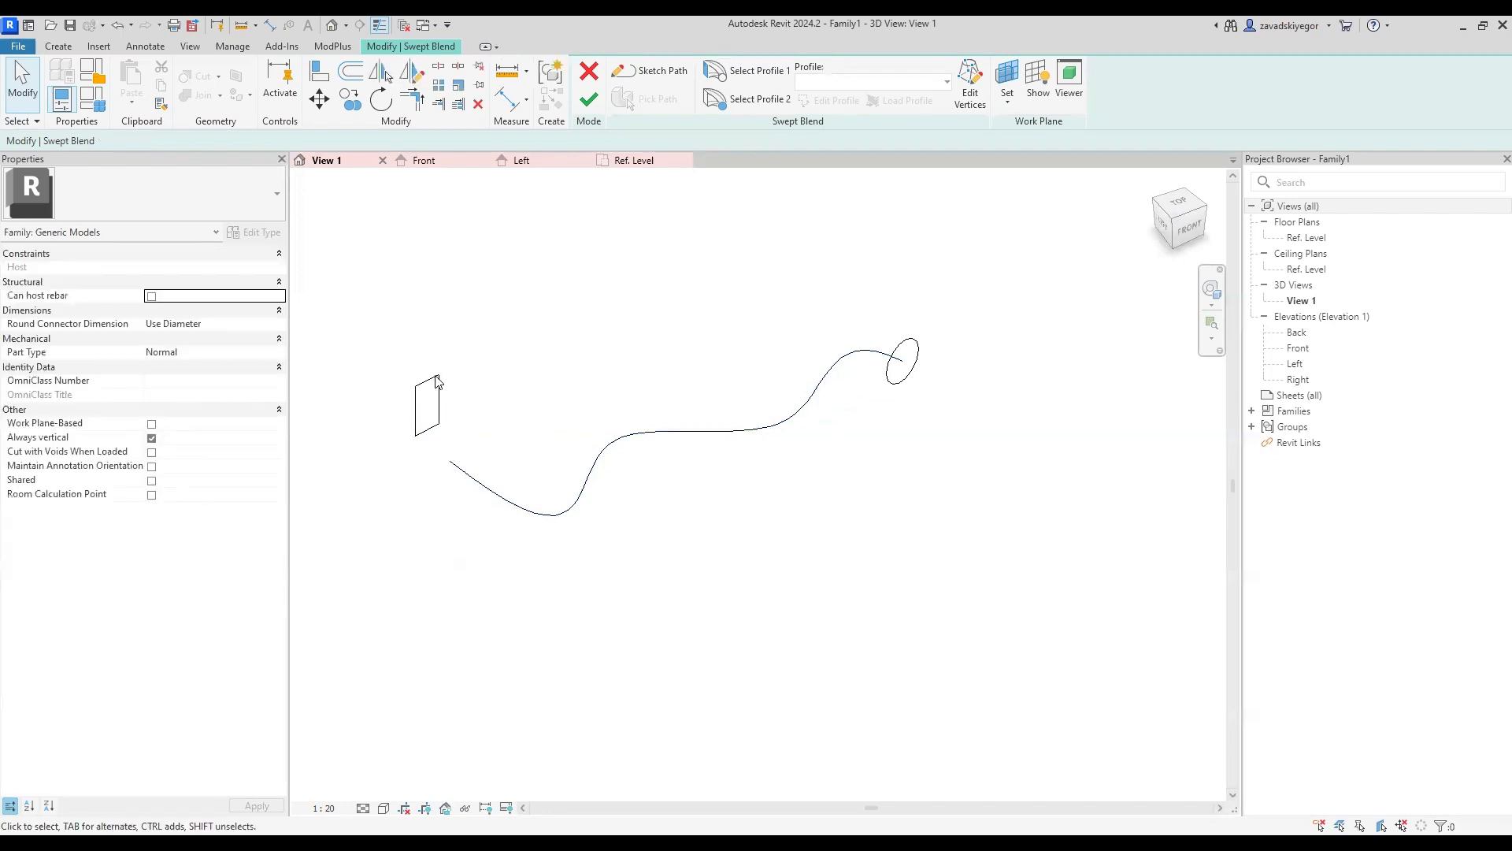
drag(374, 334, 454, 487)
drag(898, 281, 995, 483)
Step: Move the spline path's second trough control point and its rectangle-side endpoint outward, and try to finish the swept blend
click(726, 431)
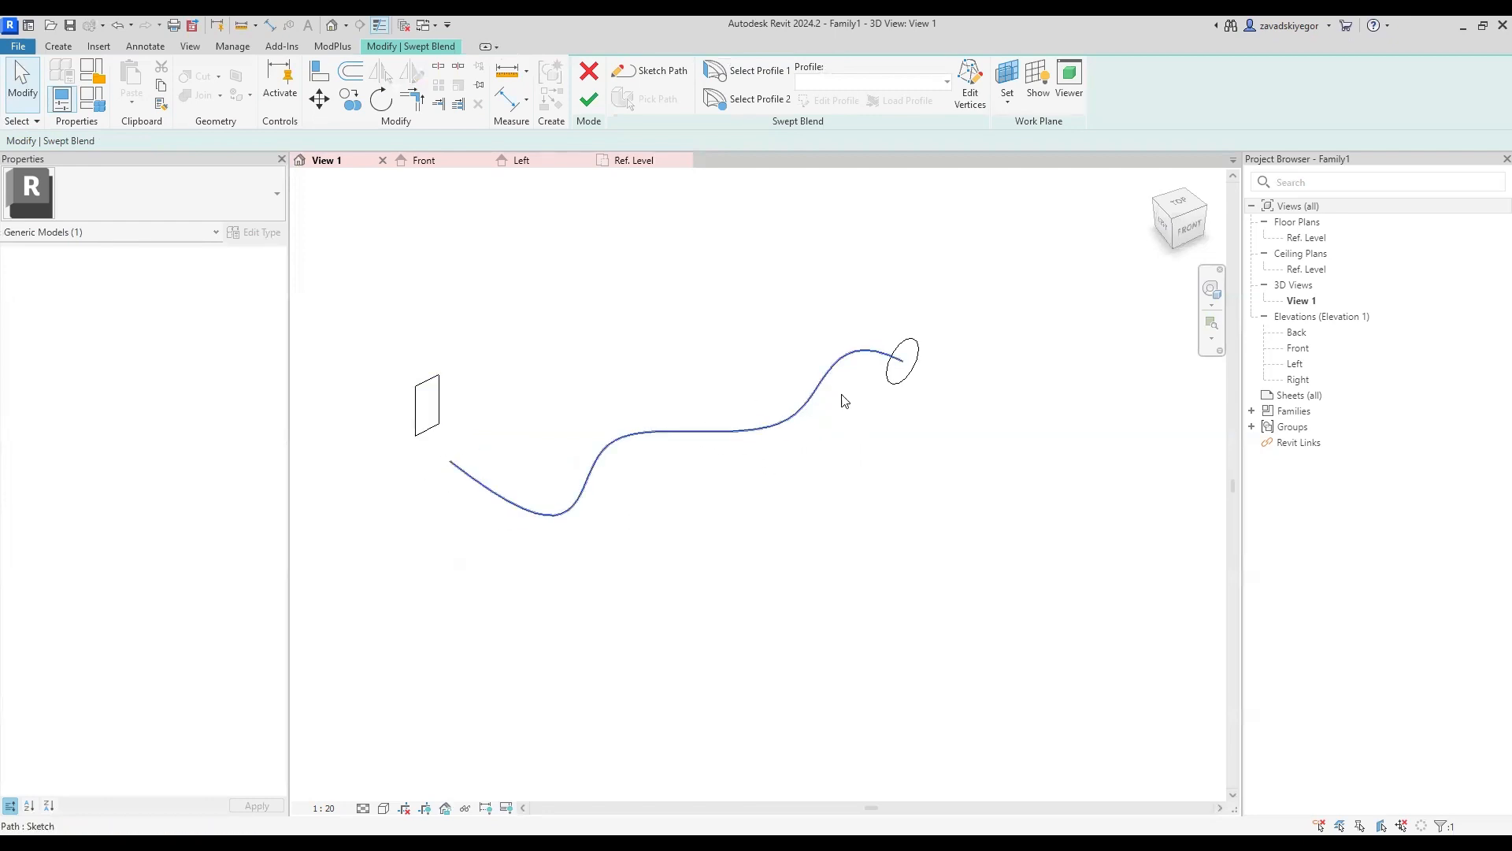
click(662, 77)
click(761, 428)
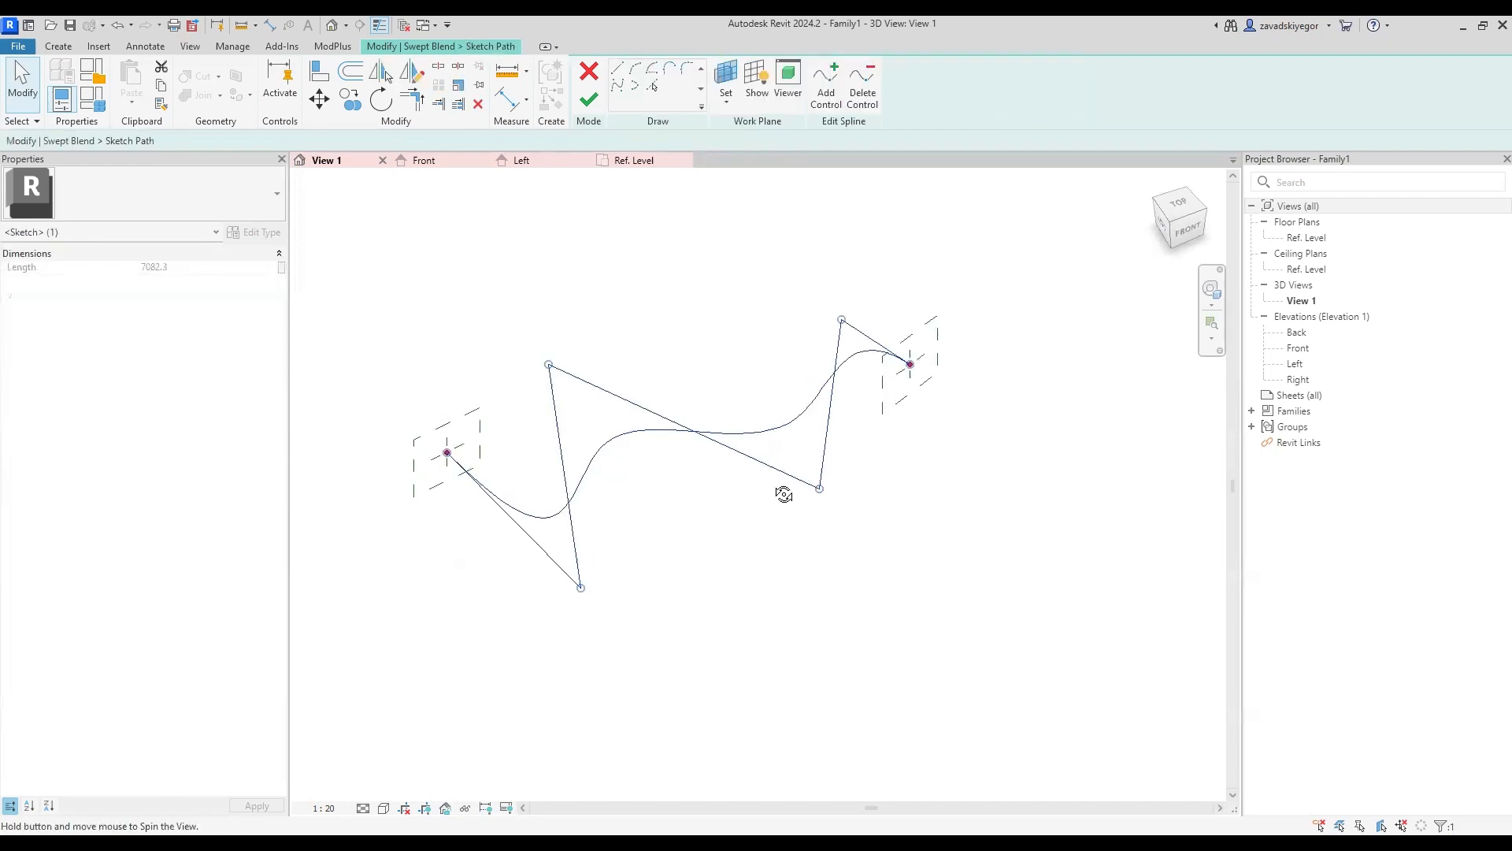
shift+middle_drag(784, 494, 709, 530)
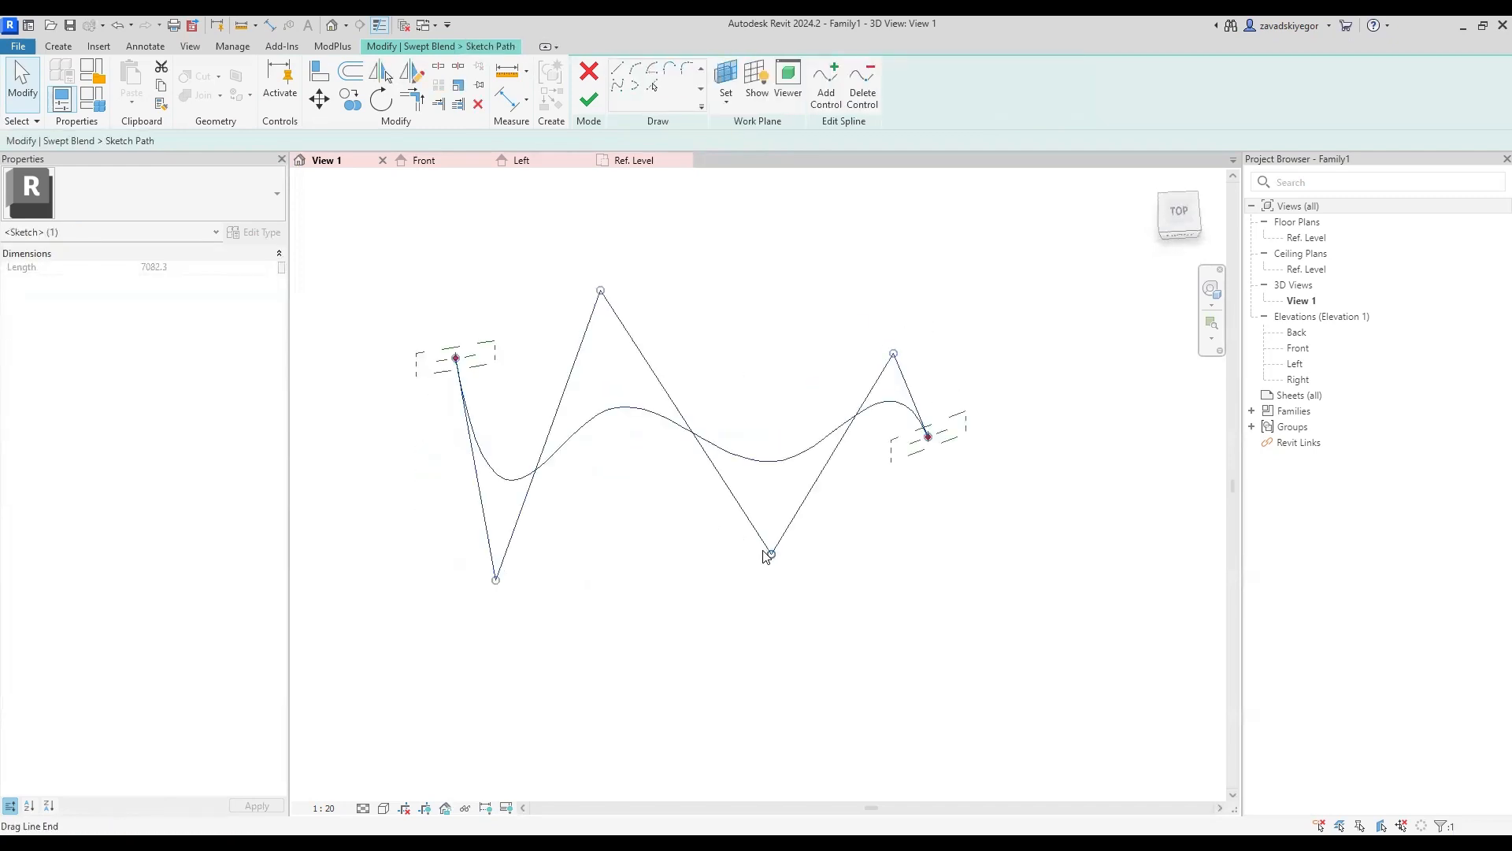
drag(769, 557, 730, 635)
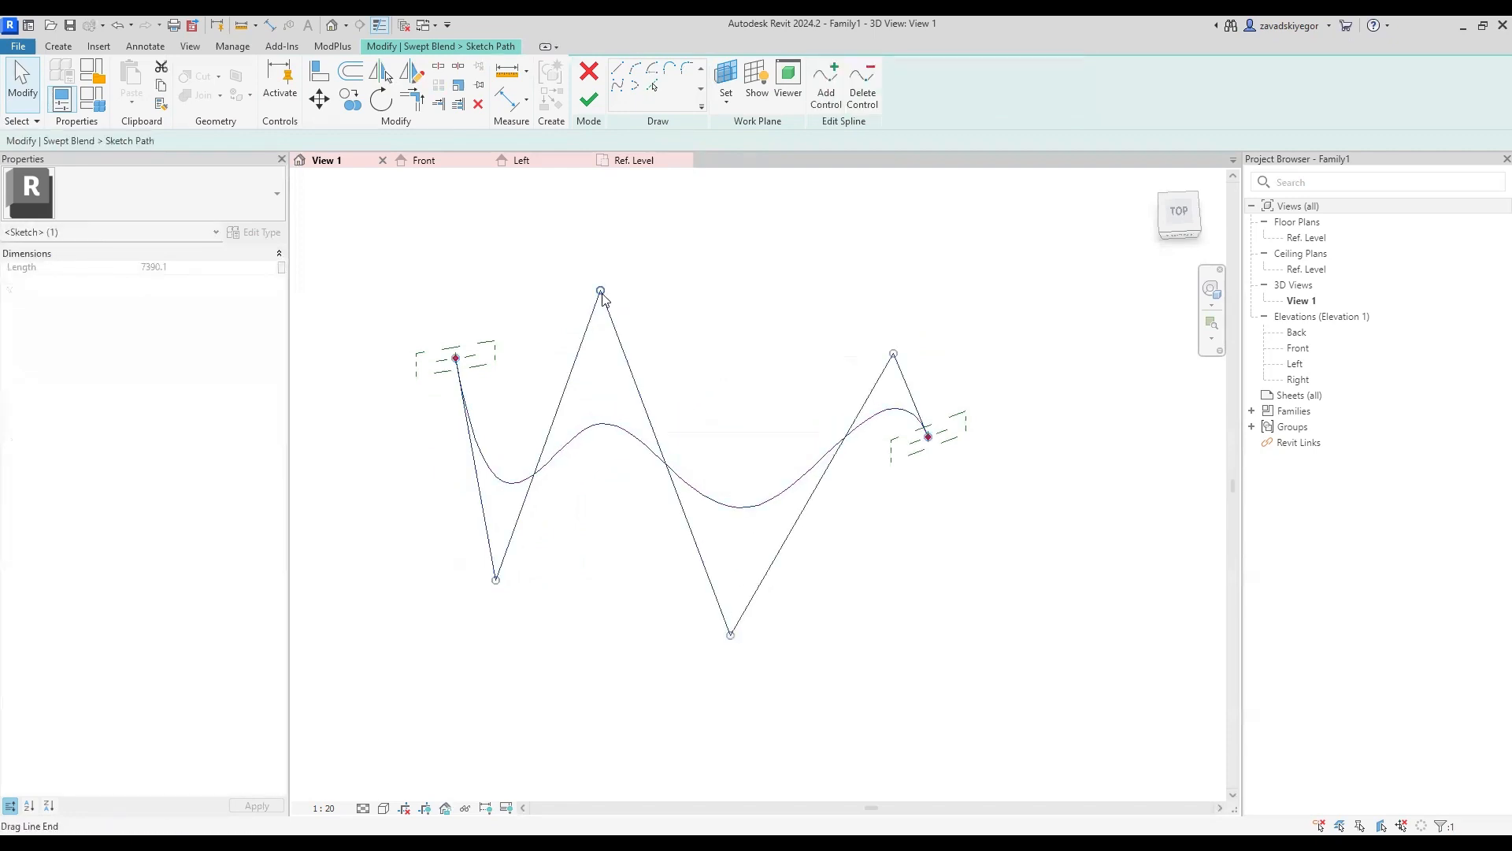
drag(456, 358, 365, 310)
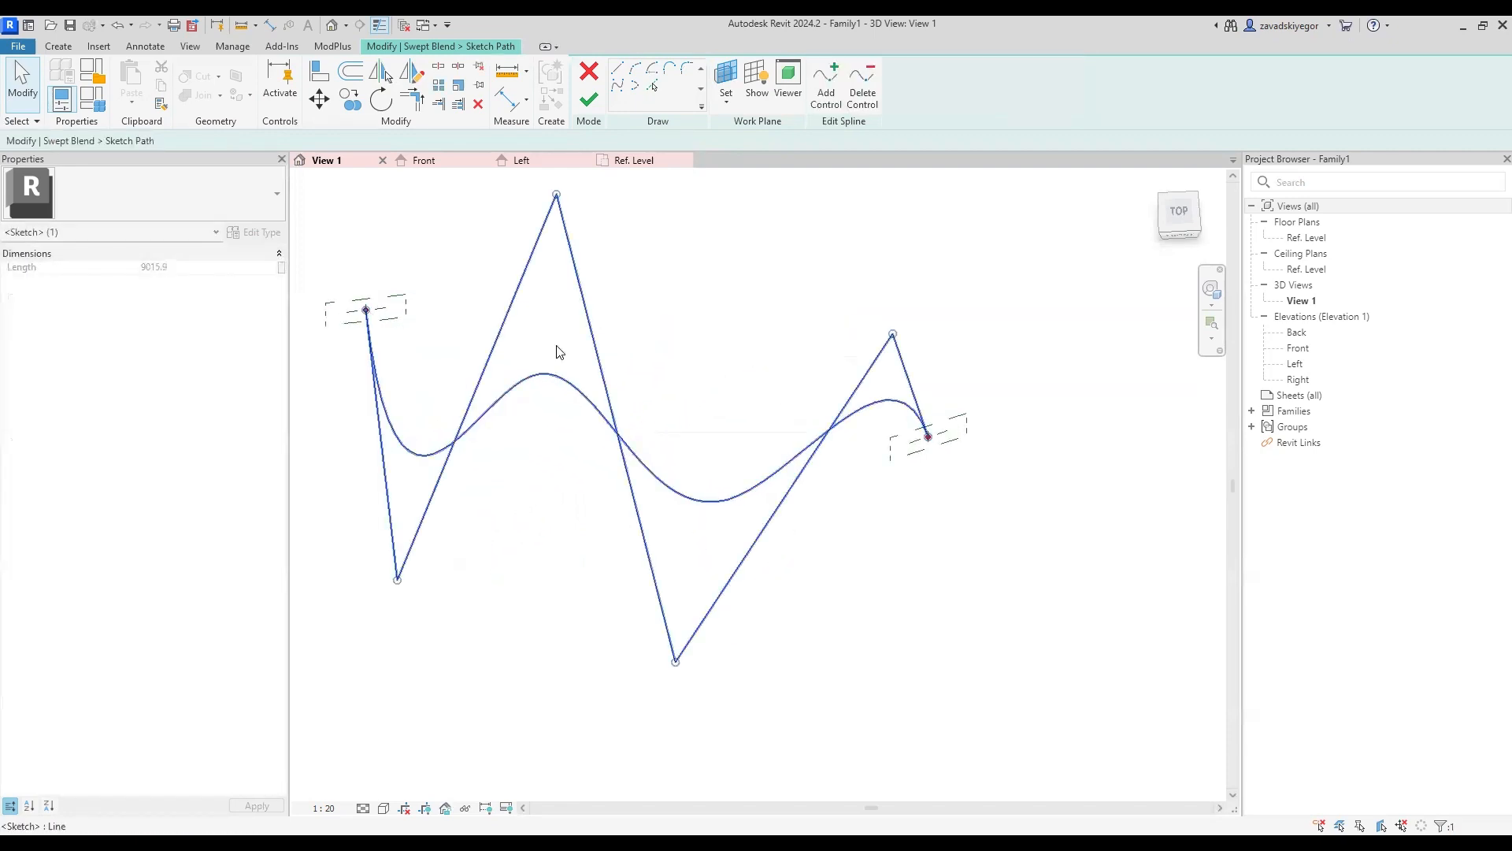
middle_drag(727, 387, 930, 417)
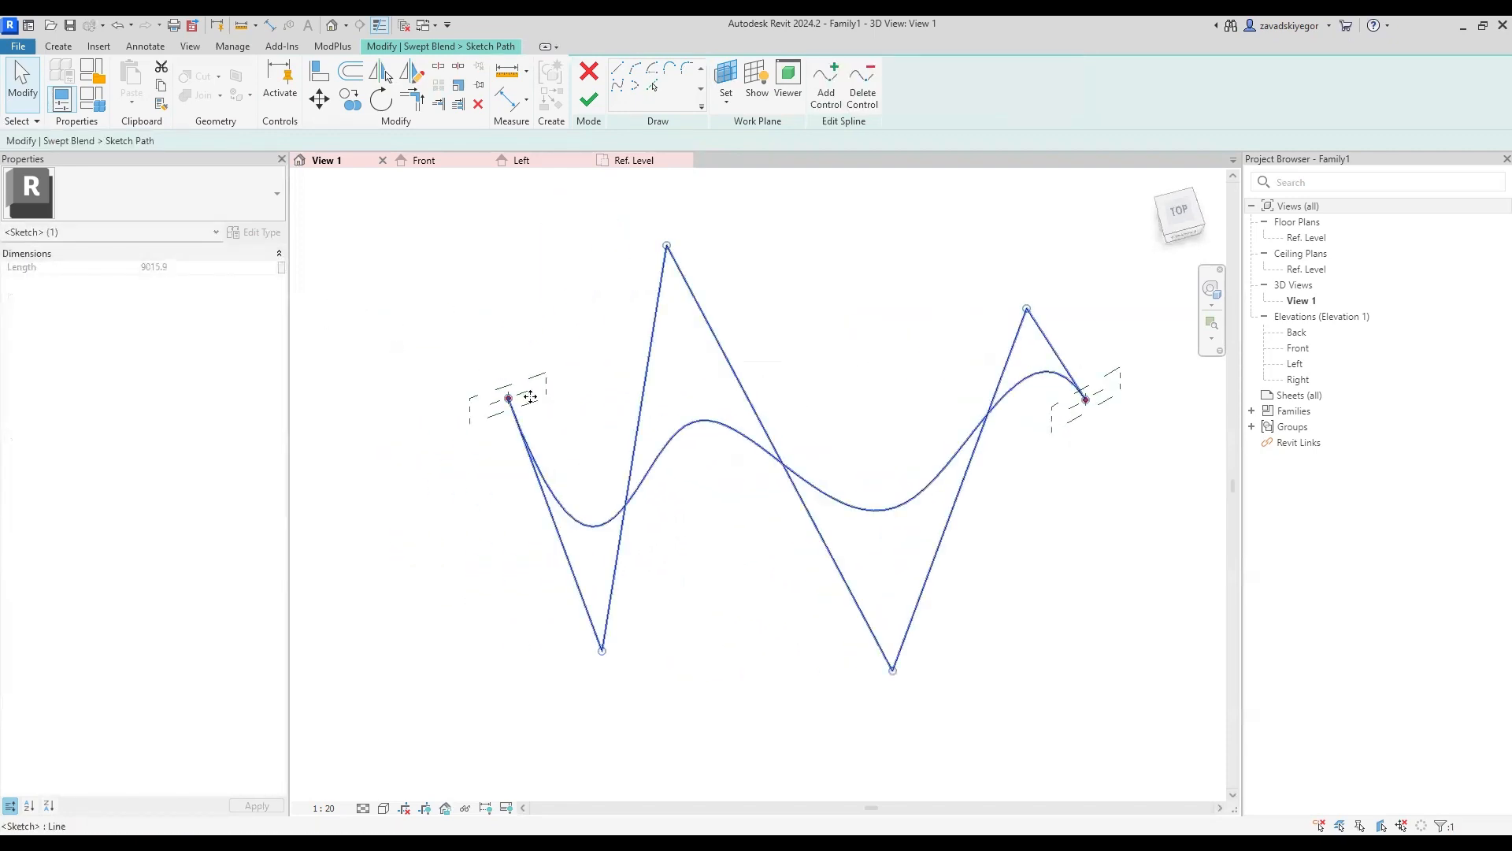
click(823, 340)
click(590, 100)
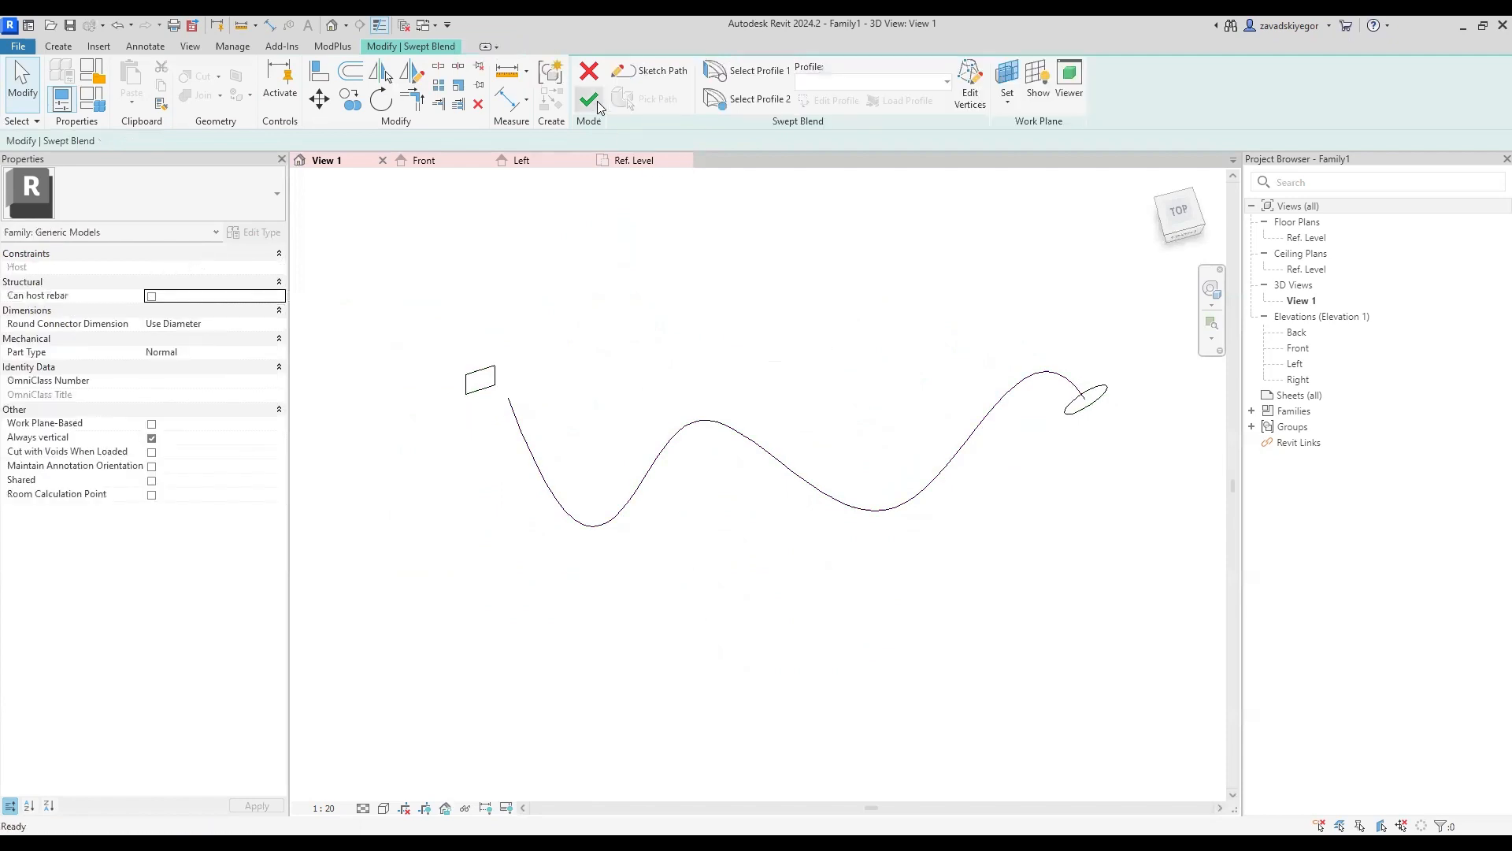
click(597, 101)
click(1155, 582)
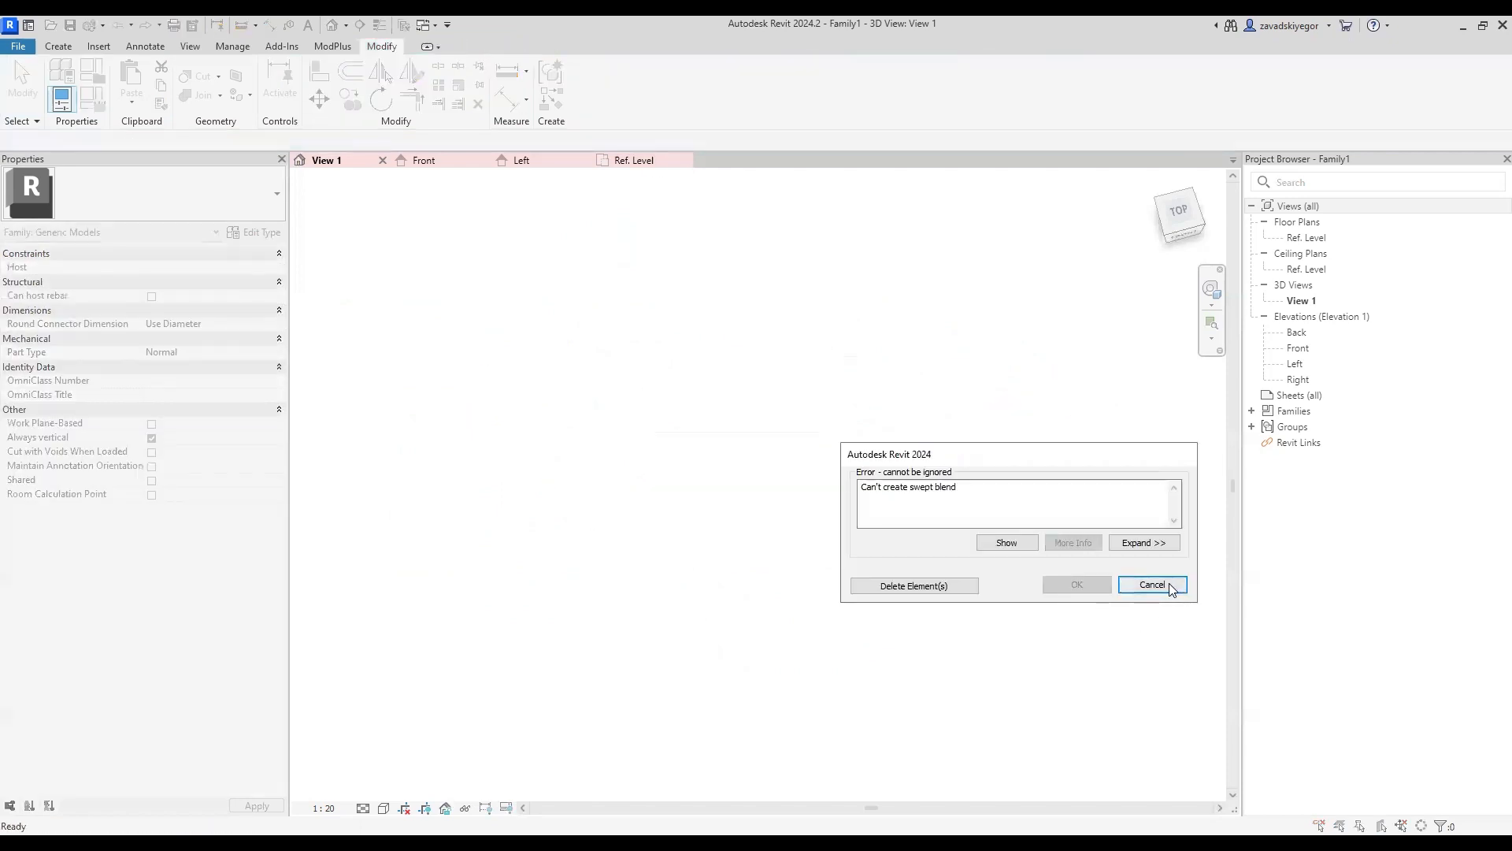
Step: Reshape the spline path by pulling the two control points nearest the rectangle farther outward, and finish both the path and the swept blend
click(826, 498)
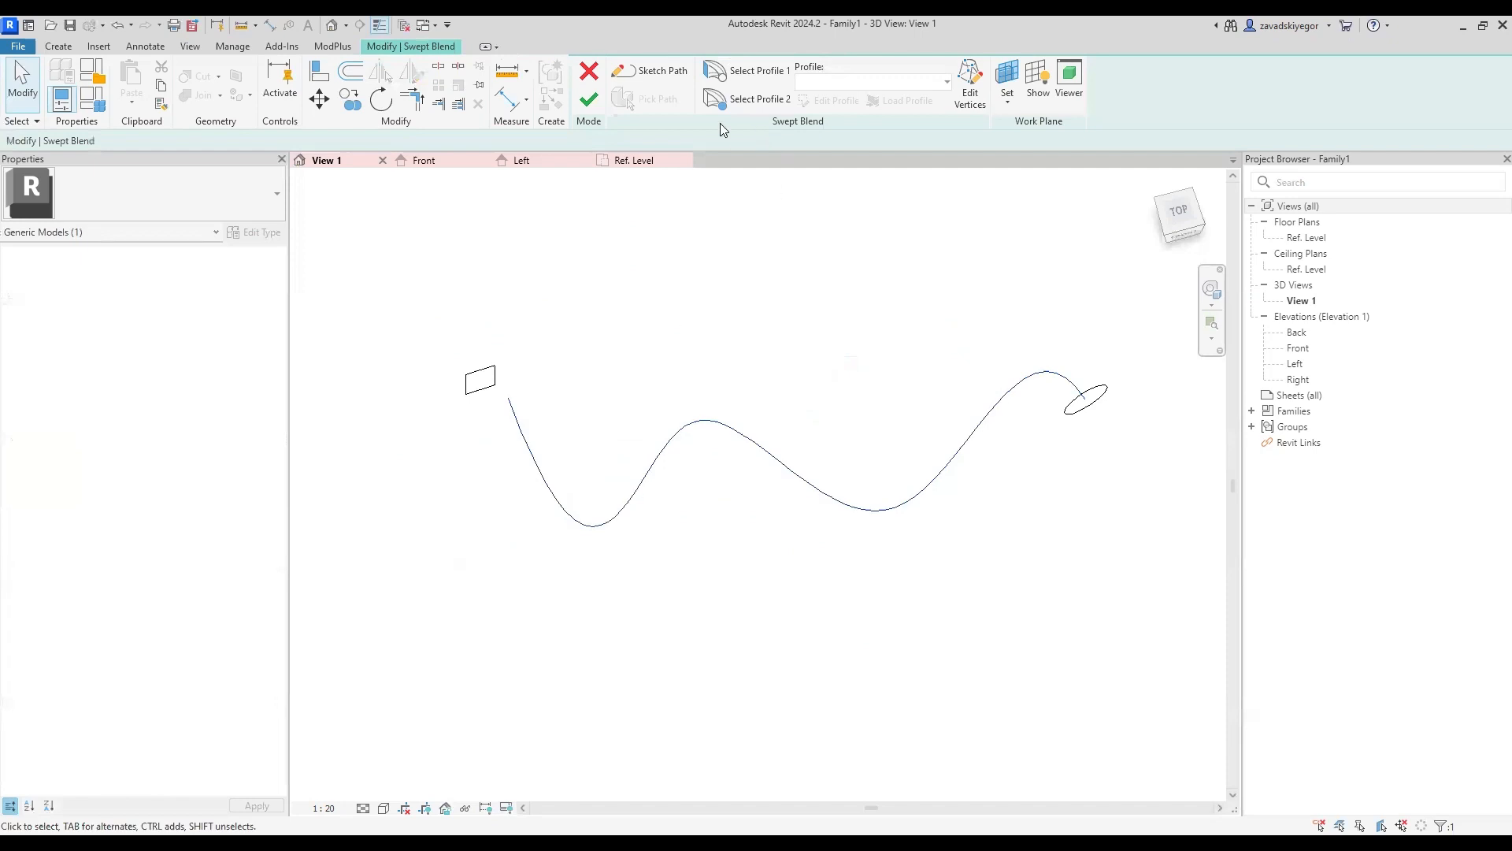
click(655, 79)
click(713, 426)
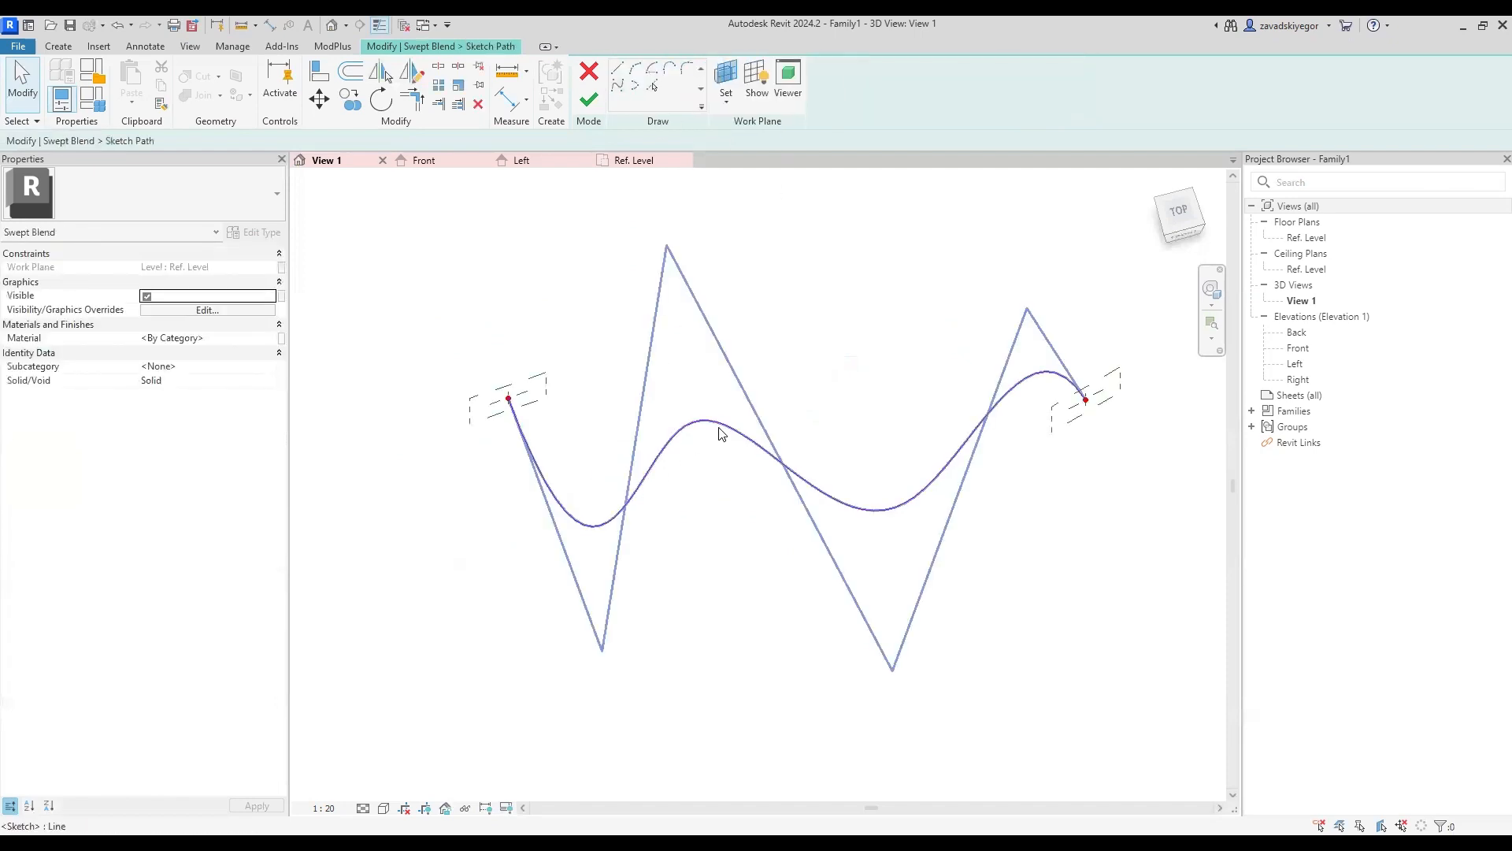
drag(667, 246, 684, 344)
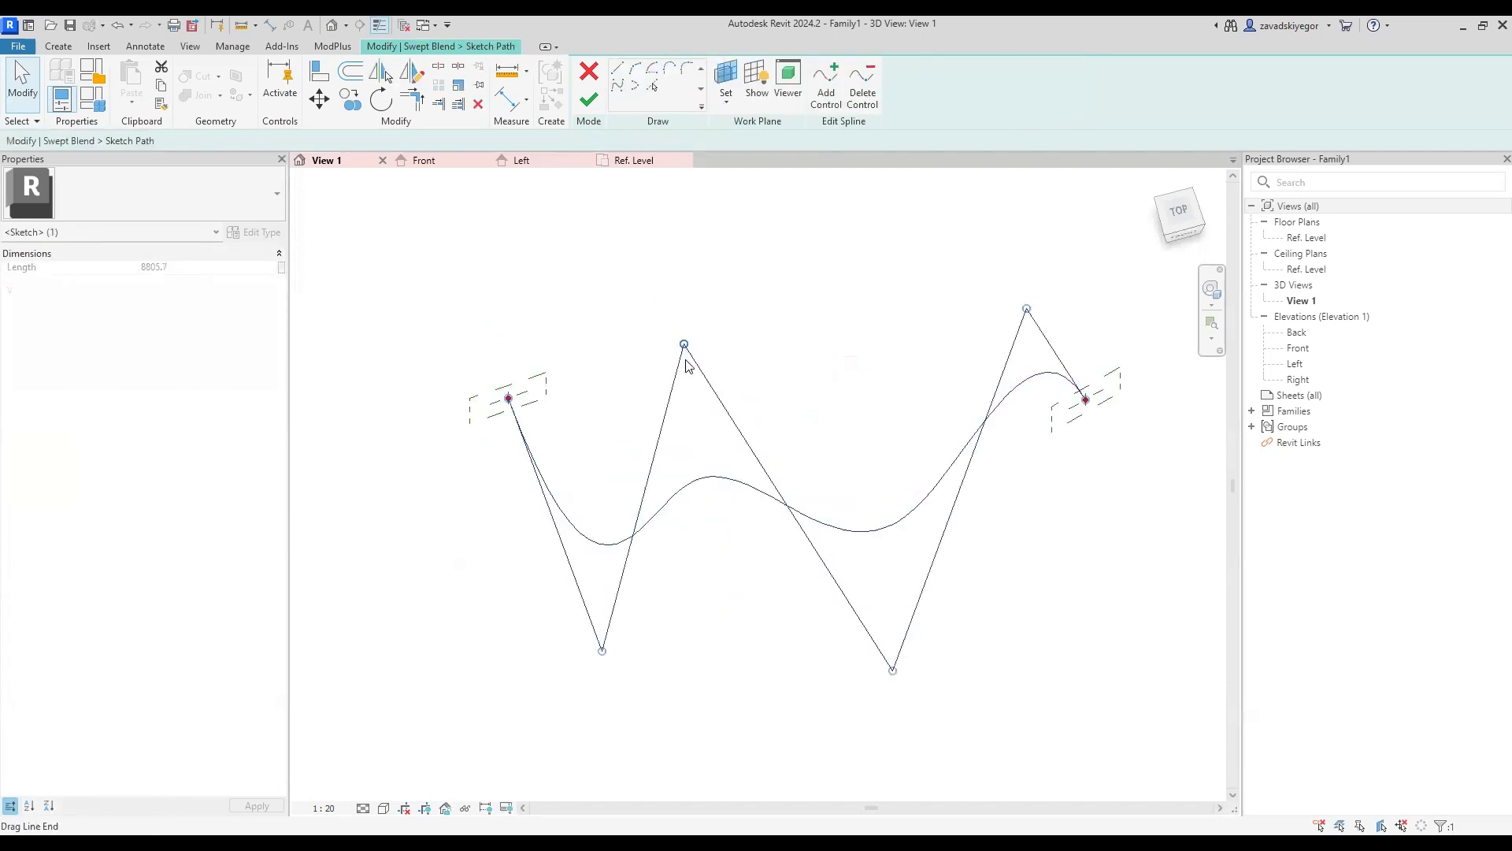
drag(602, 651, 568, 732)
drag(684, 344, 668, 206)
middle_drag(1157, 367, 969, 352)
drag(900, 385, 1094, 400)
mouse_move(1065, 498)
shift+middle_down()
mouse_move(1051, 438)
mouse_move(1026, 461)
mouse_move(716, 499)
shift+middle_up()
click(589, 99)
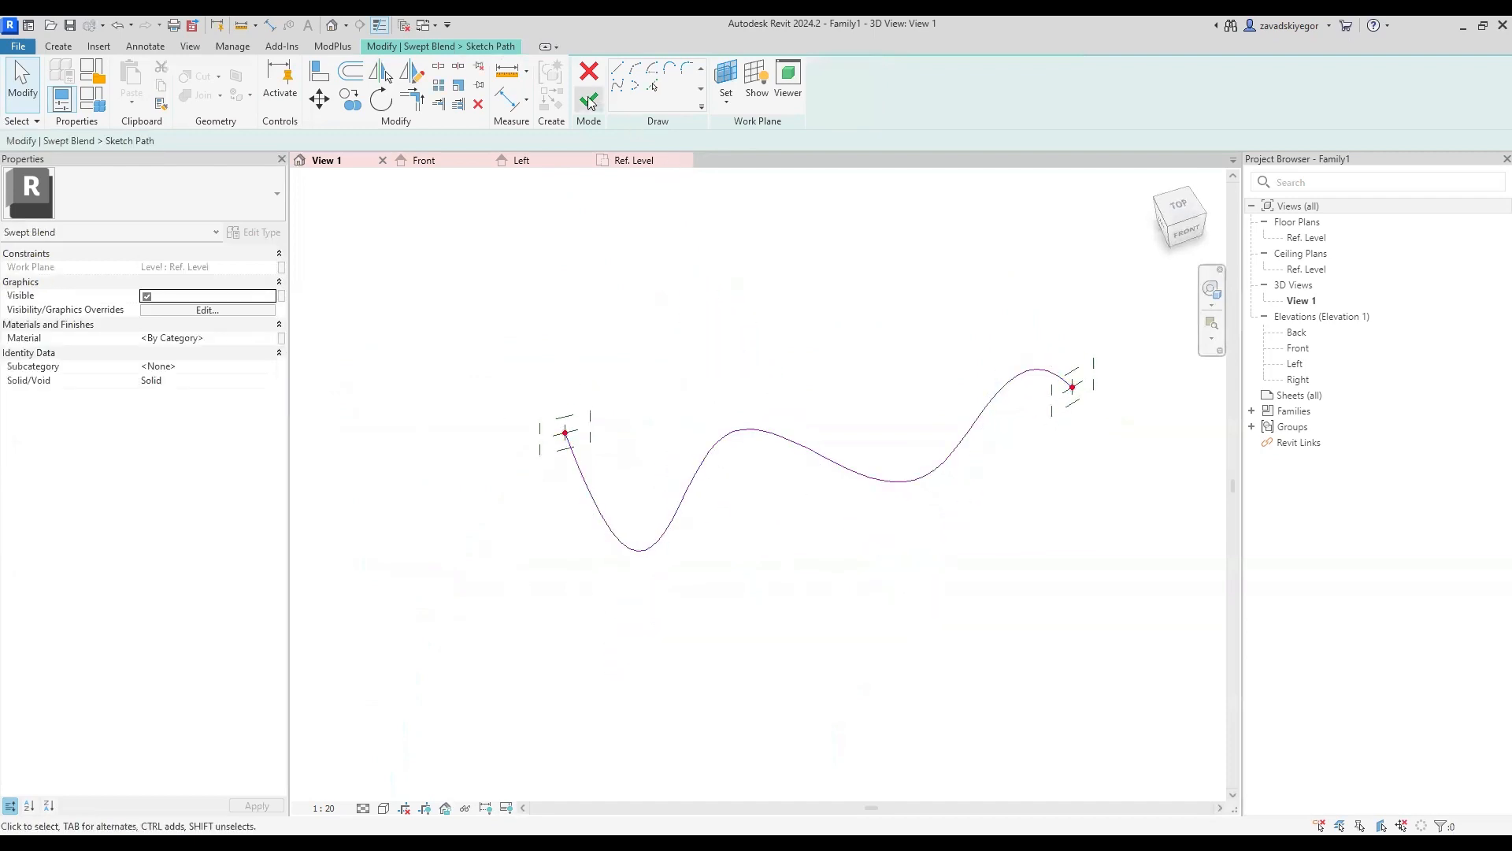
click(589, 100)
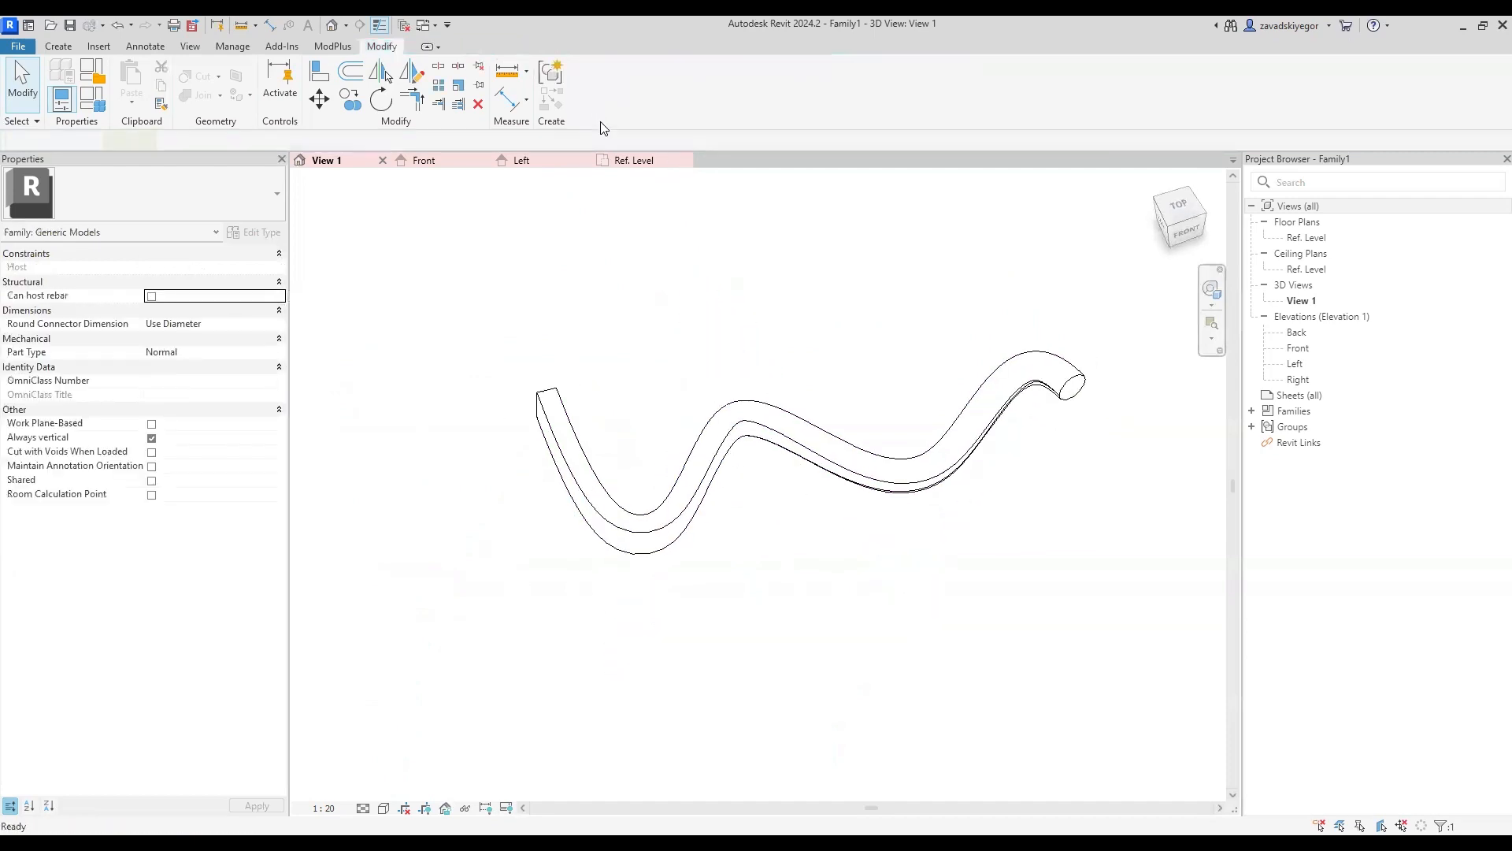
Step: Examine the swept blend from the front, back and above, checking its transition between the rectangular and circular ends
click(935, 338)
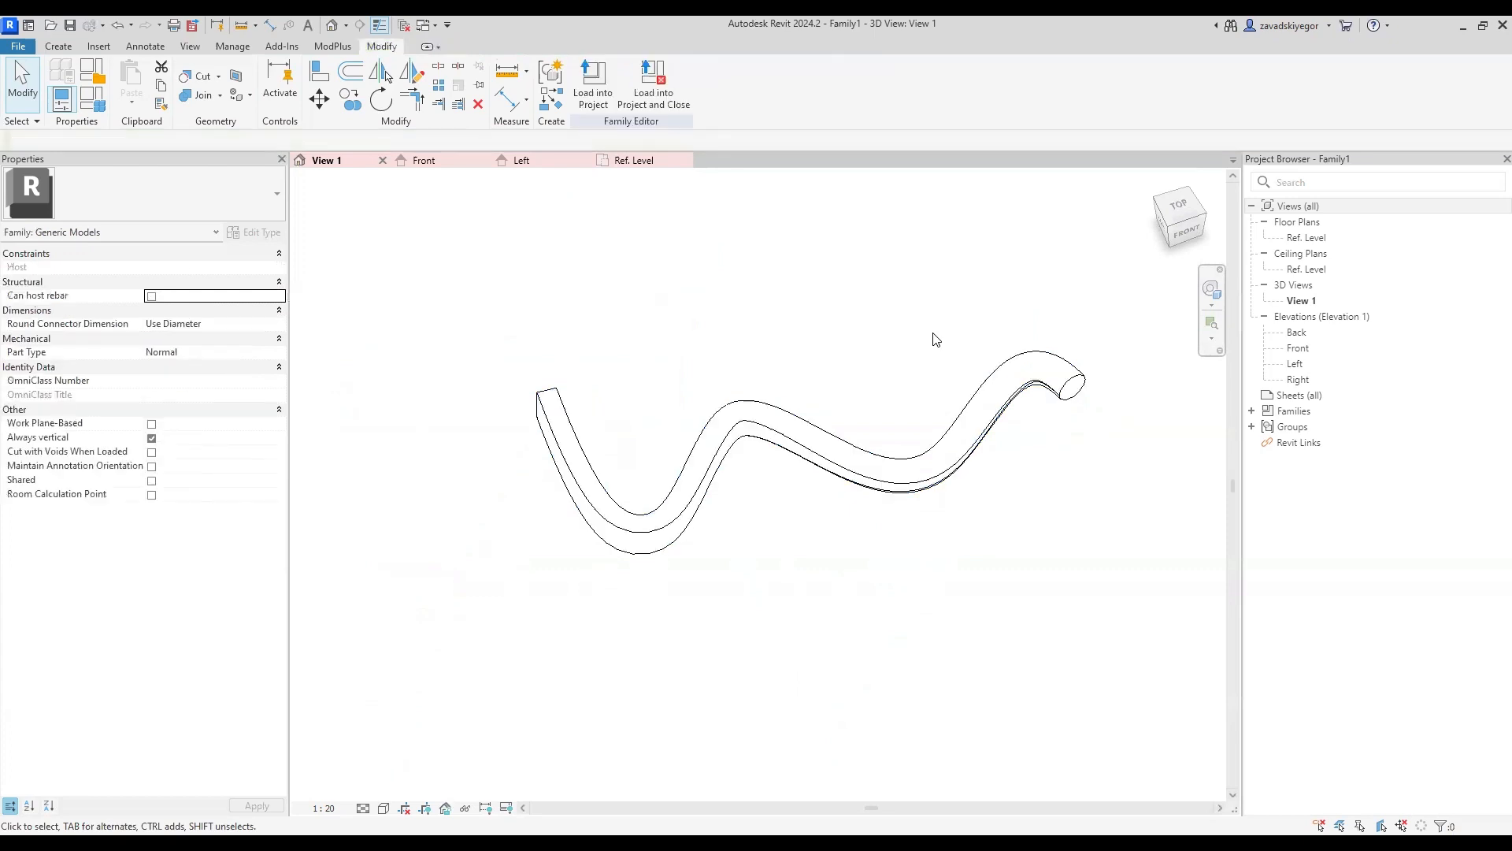
click(972, 436)
shift+middle_drag(972, 436, 884, 290)
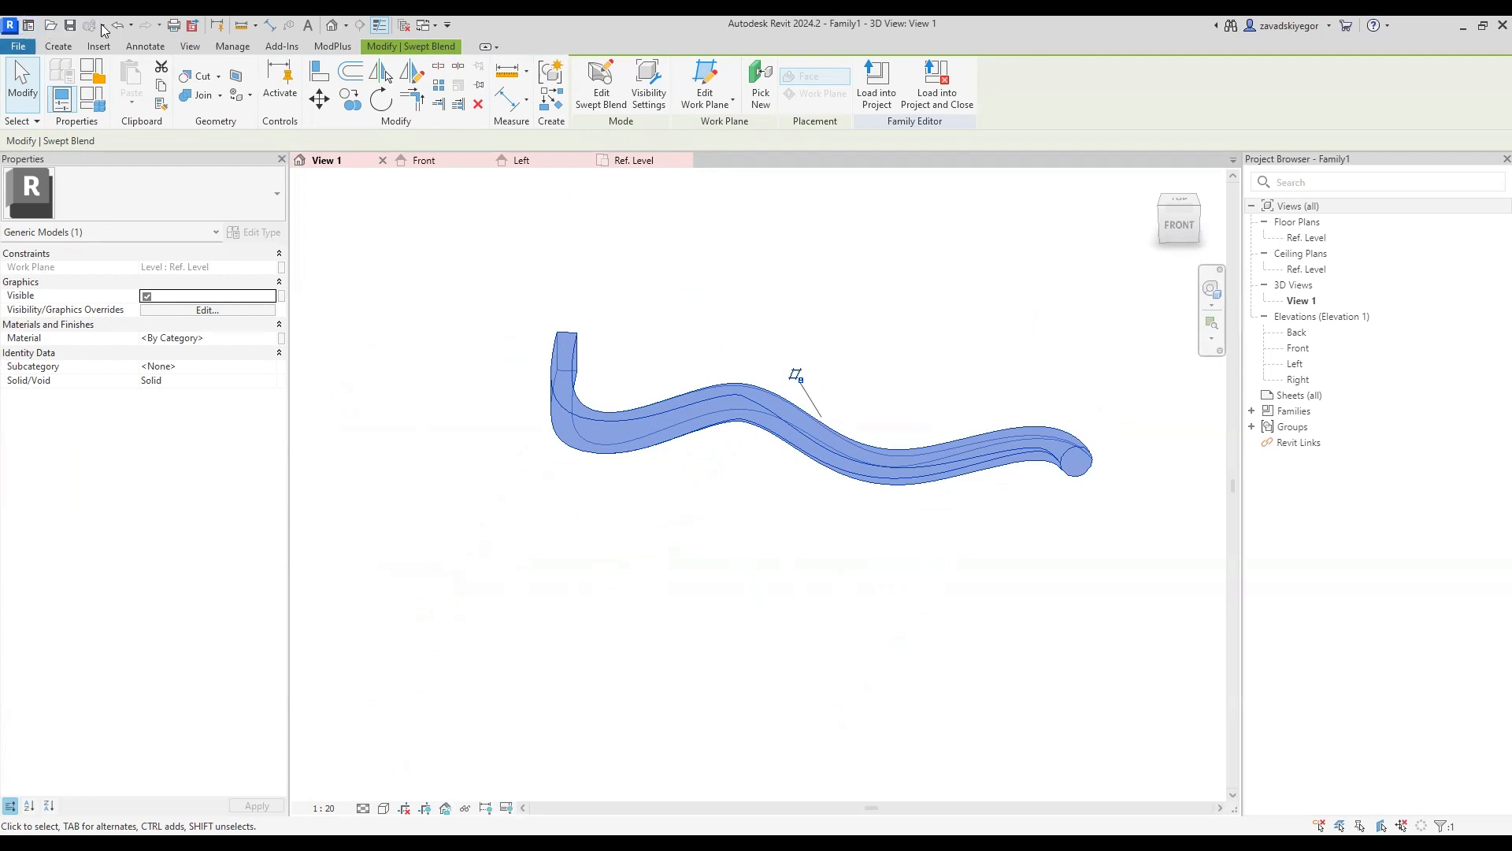
click(731, 251)
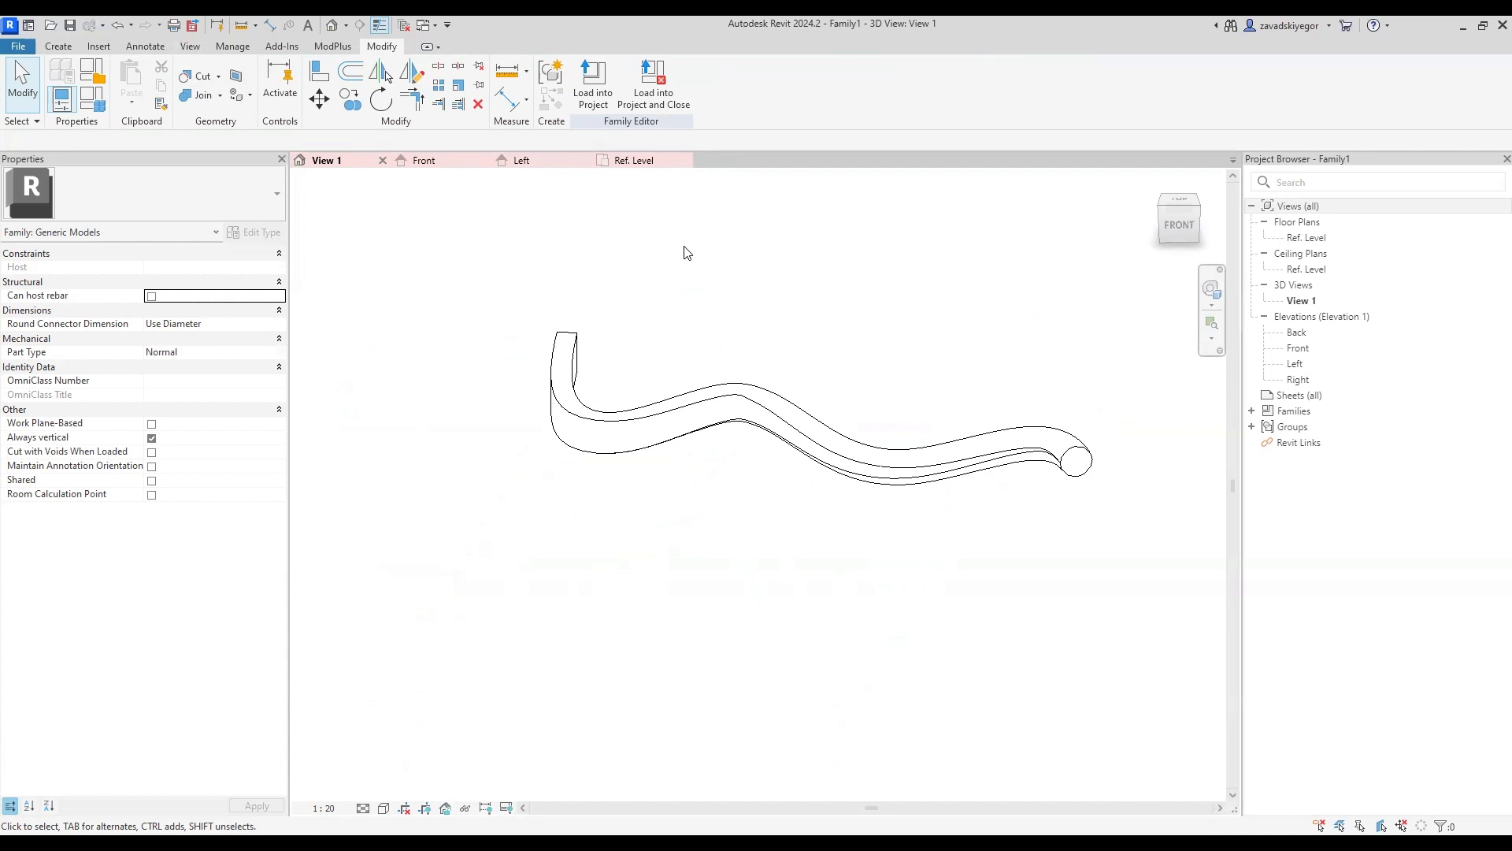
click(779, 381)
shift+middle_drag(779, 381, 1071, 464)
click(1071, 464)
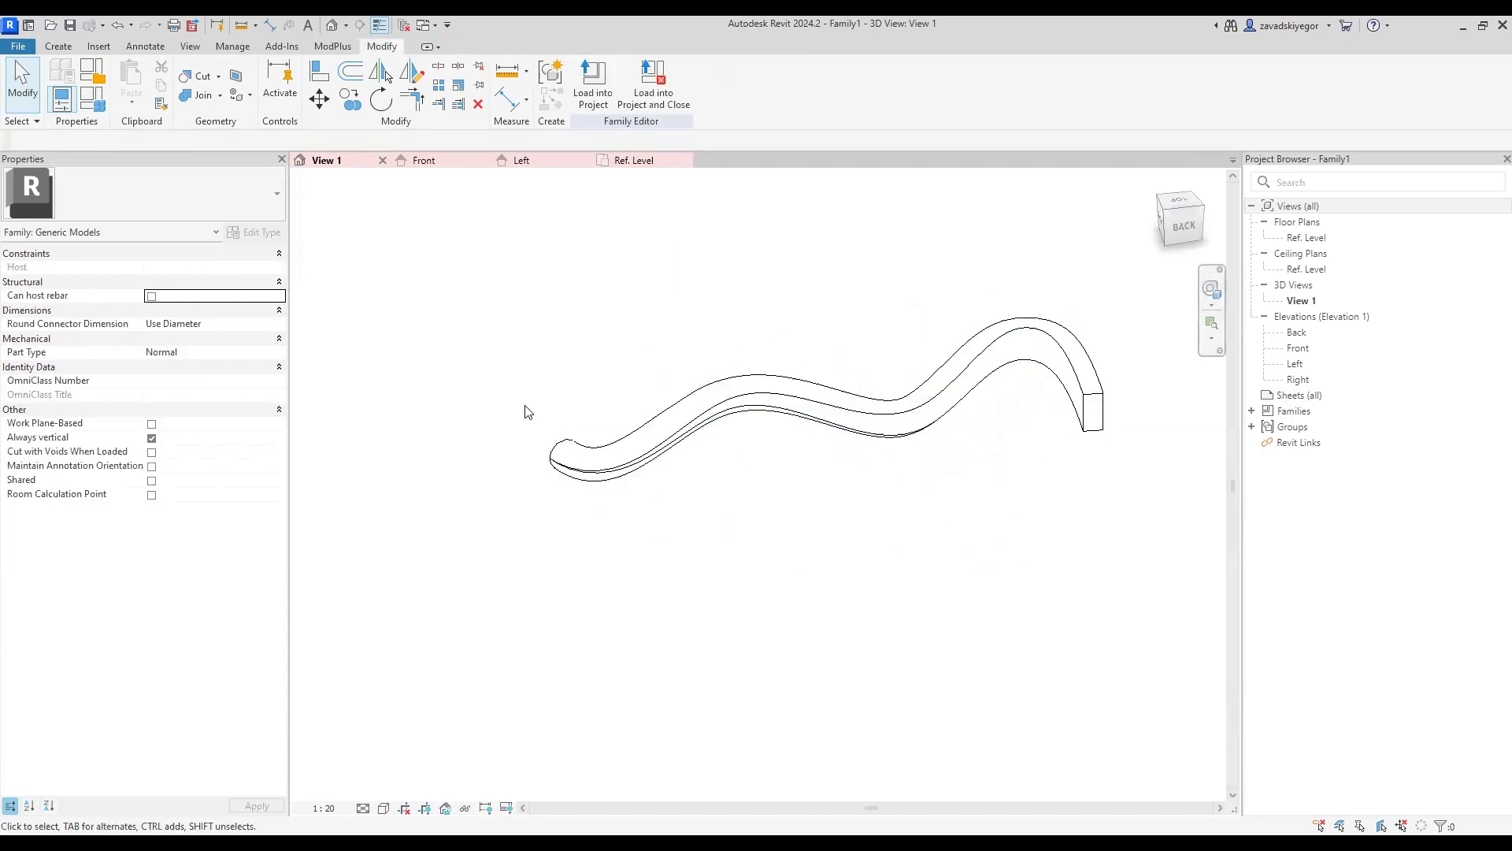
drag(526, 406, 541, 443)
shift+middle_drag(1073, 367, 1084, 510)
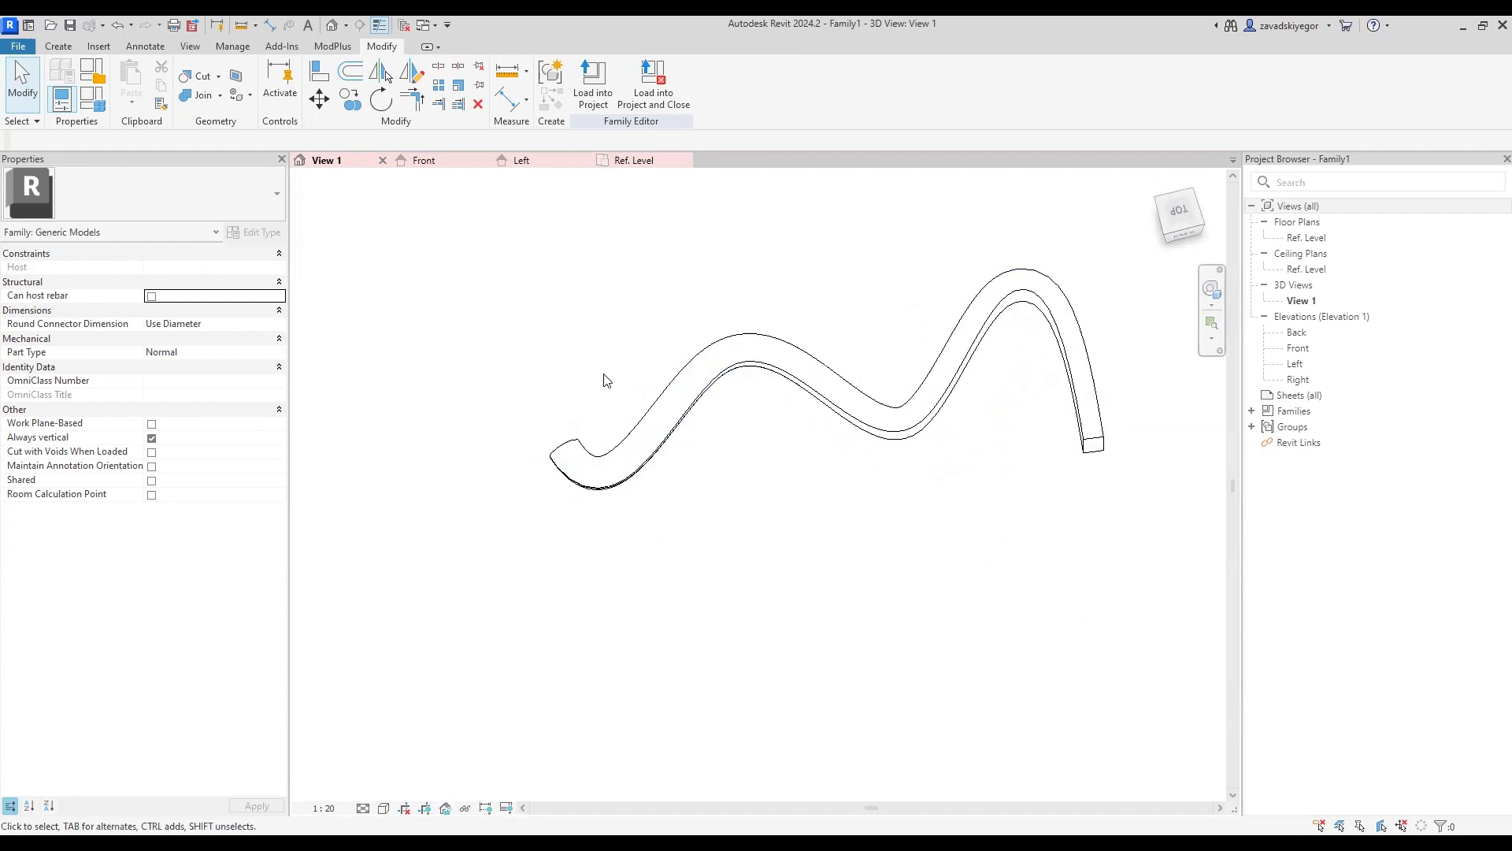
Step: Open the Ref. Level floor plan and view the whole swept blend in it
click(630, 160)
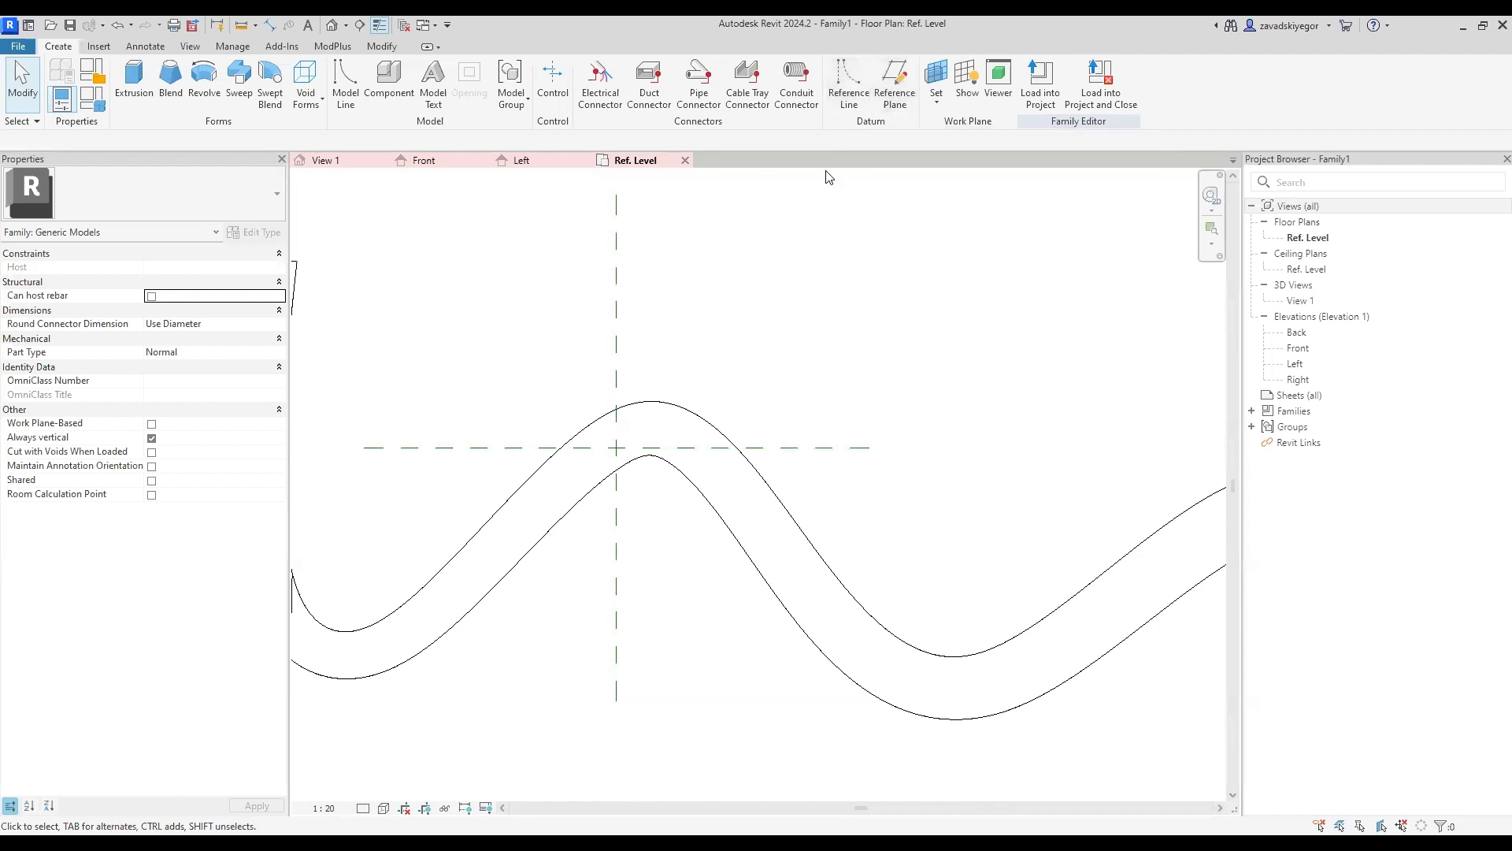
scroll(843, 229, down, 4)
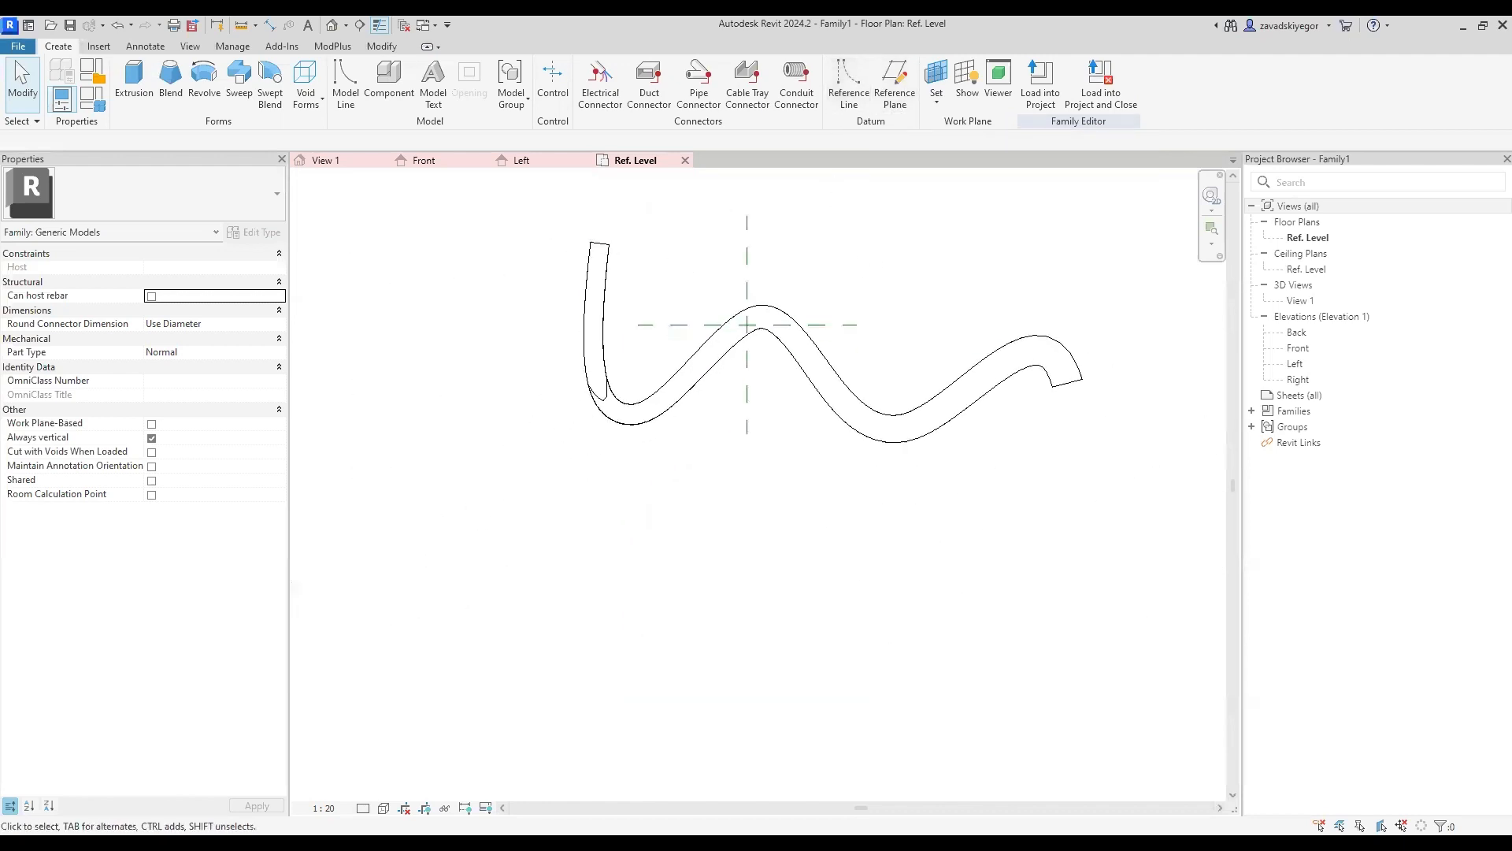